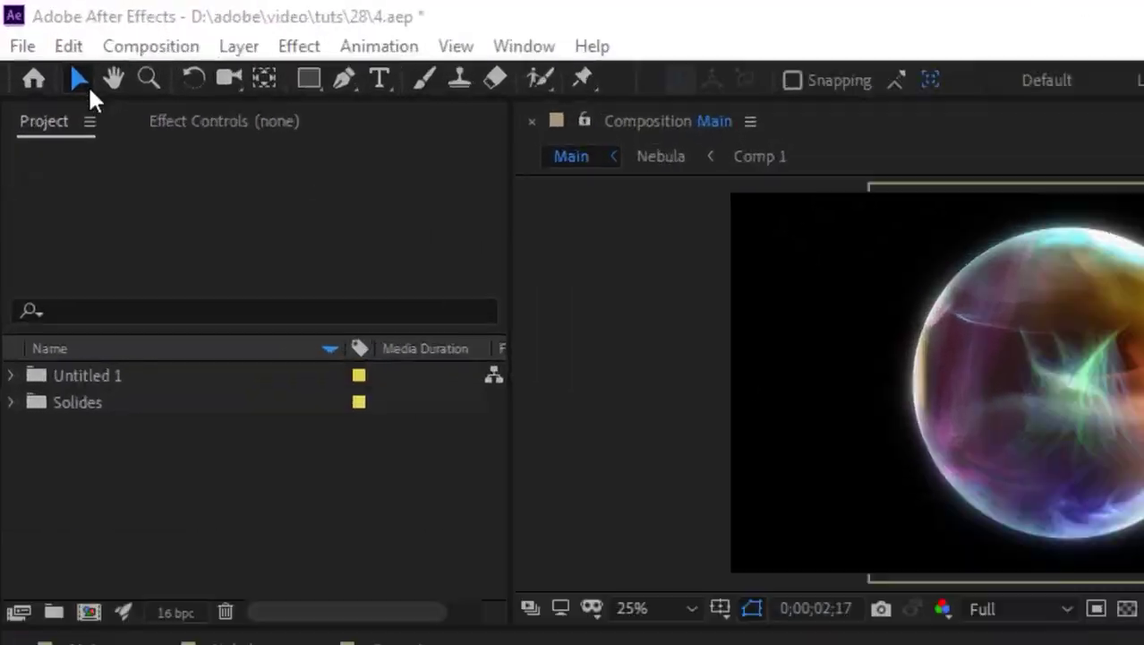
# - Make a new composition 'Nebula-Texture' at 3840×1920, 29.97 fps, 0;00;10;00 duration
pyautogui.click(89, 26)
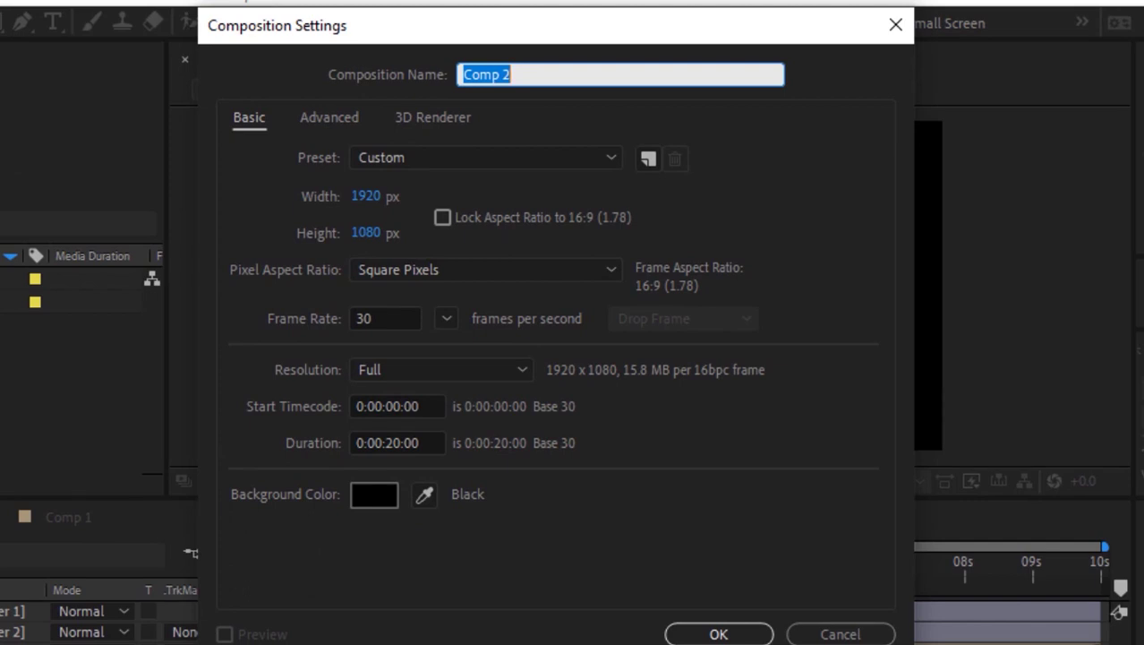
pyautogui.write('Ne')
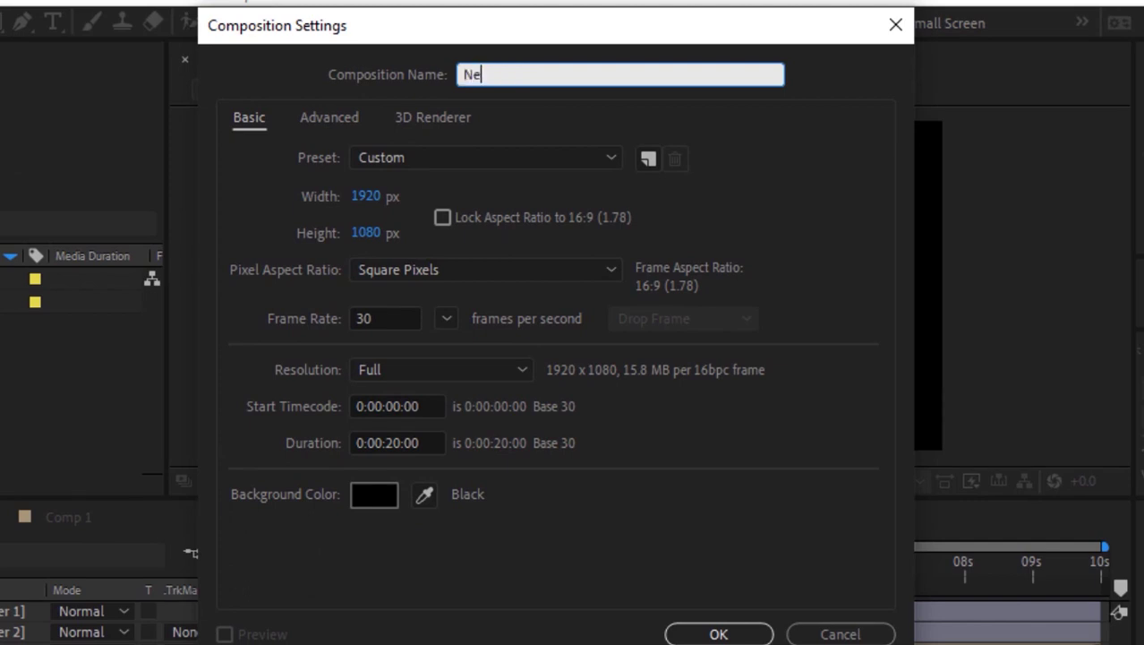
pyautogui.write('bula-Texture')
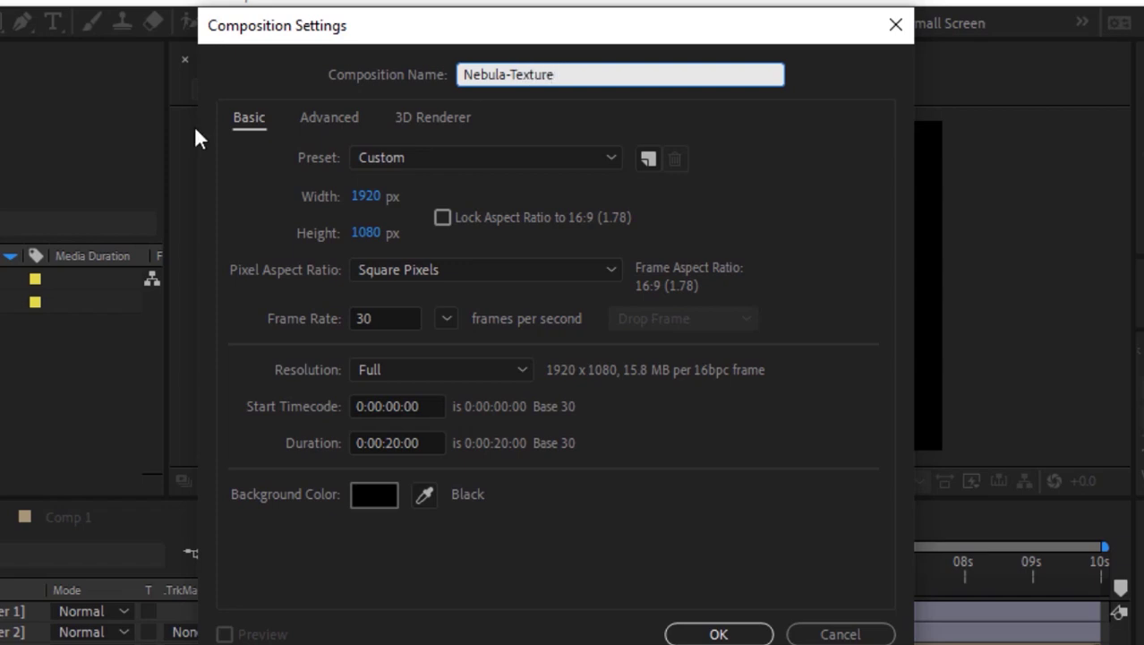
pyautogui.click(363, 196)
pyautogui.write('3840')
pyautogui.press('Tab')
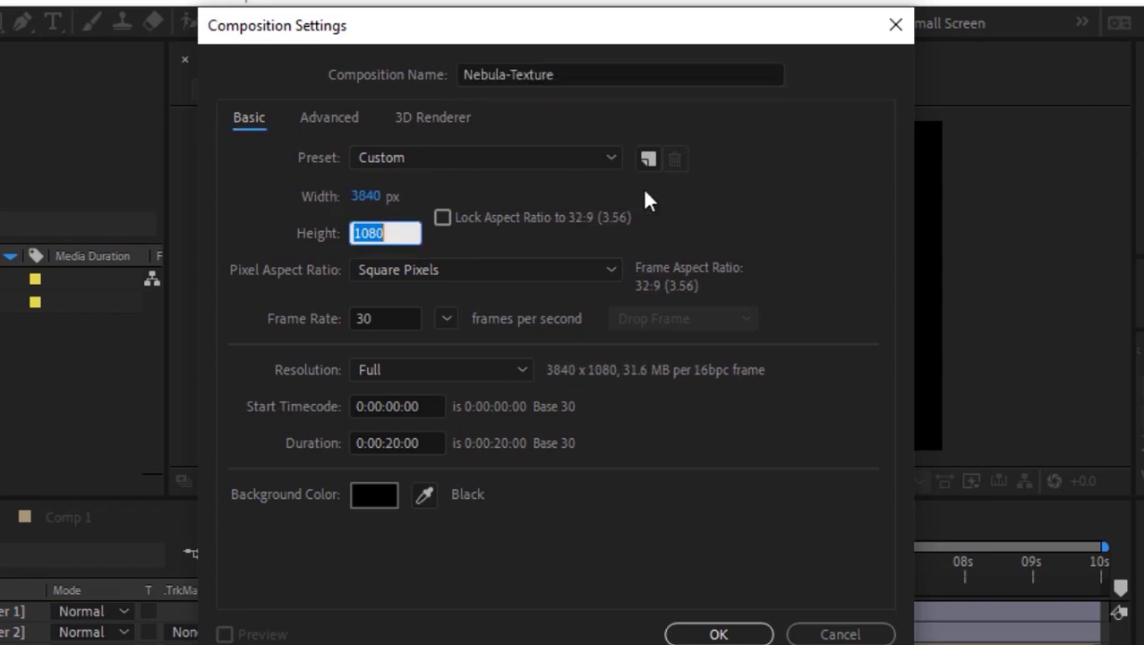
pyautogui.write('1920')
pyautogui.click(446, 318)
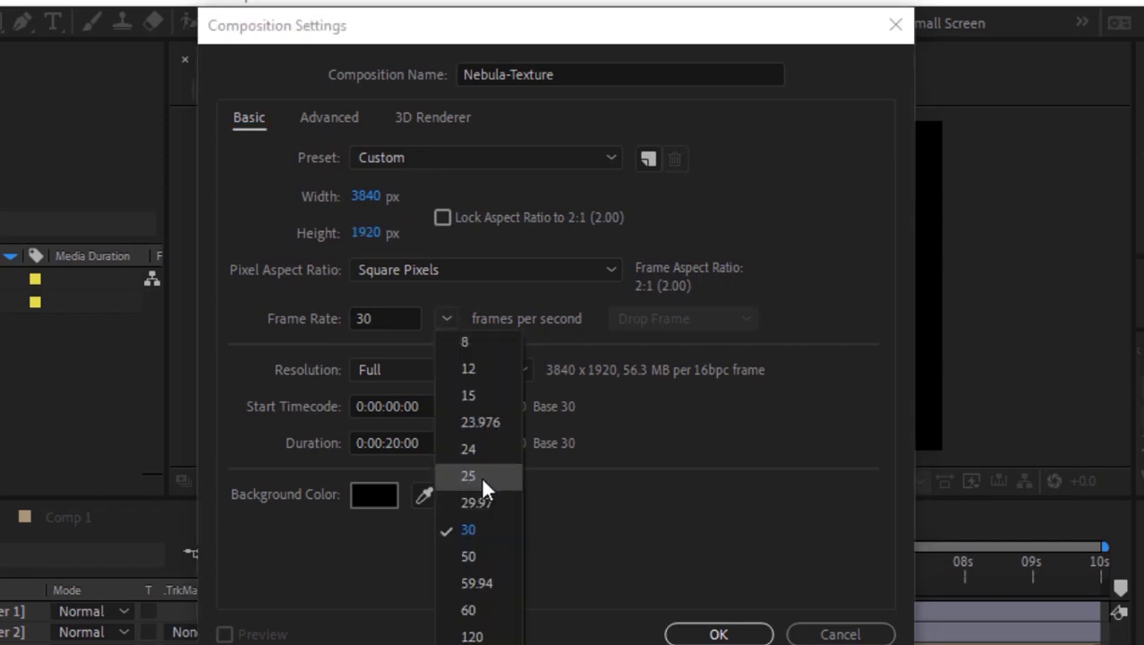
pyautogui.click(484, 492)
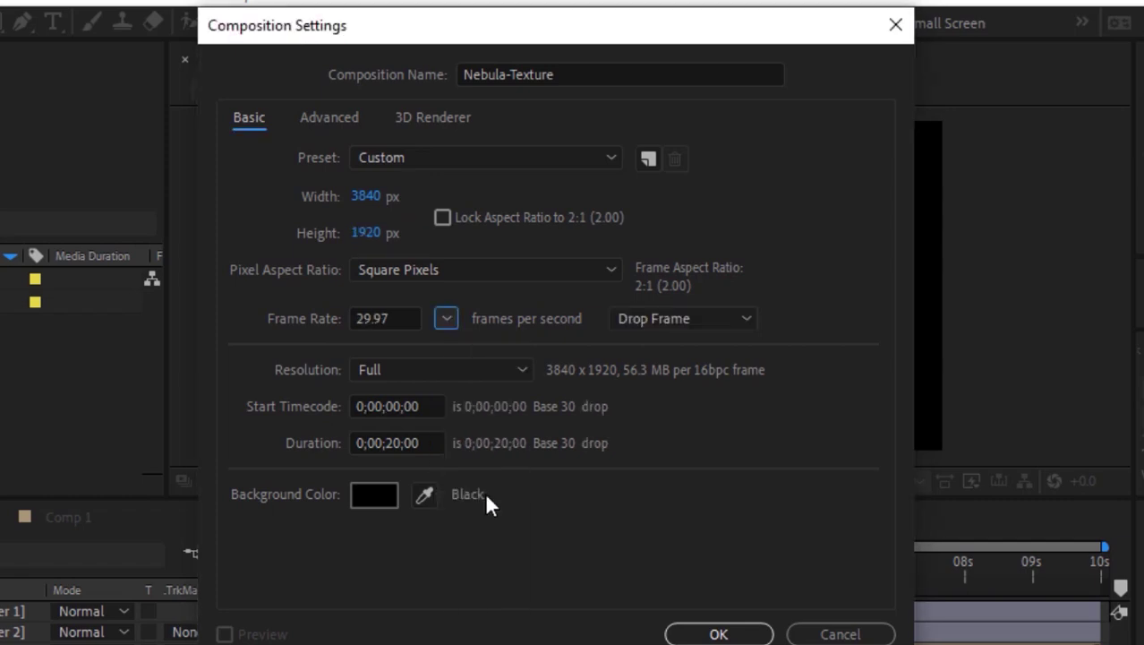
pyautogui.click(394, 442)
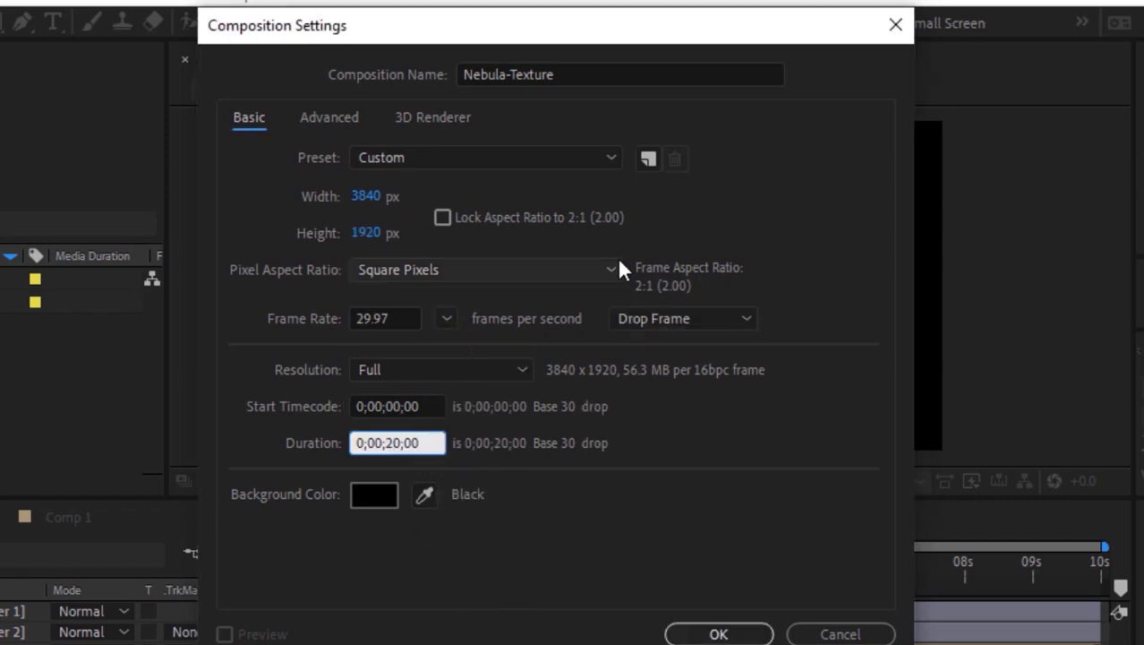
pyautogui.press('BackSpace')
pyautogui.write('1')
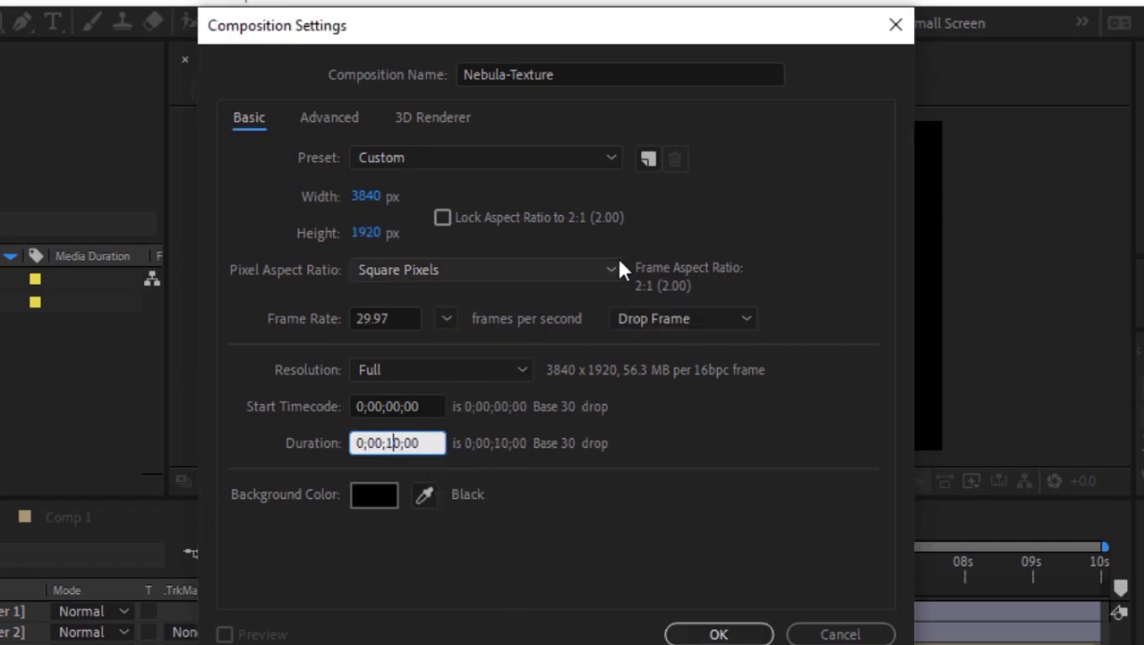
pyautogui.click(718, 634)
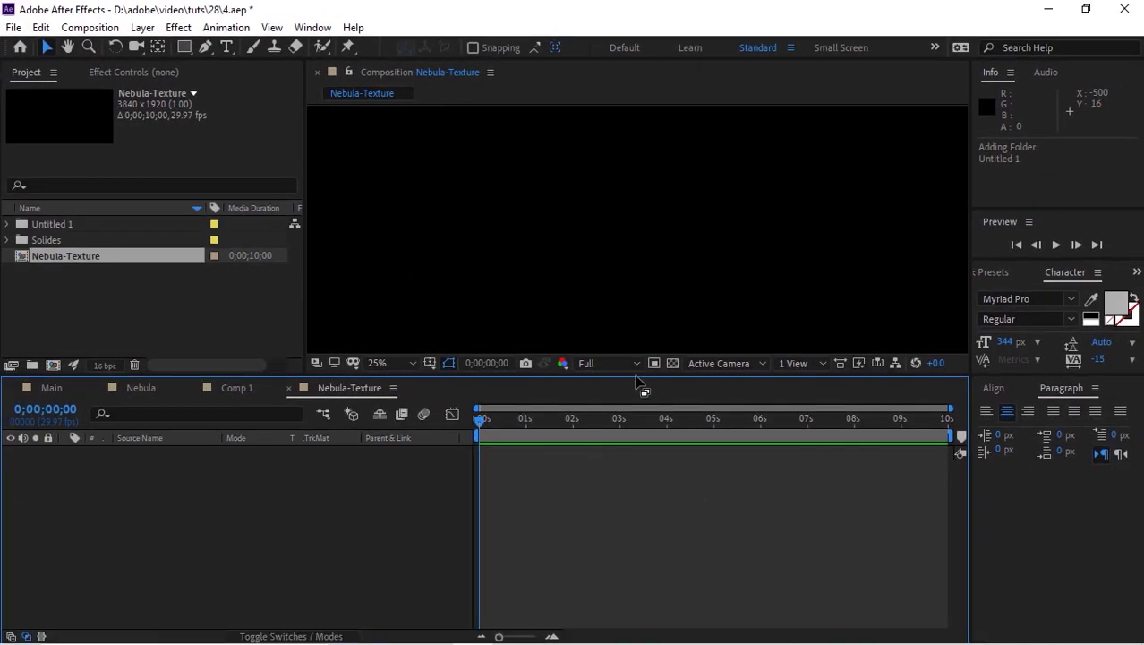
# - Enlarge the viewer and add a new solid layer named Flux
pyautogui.moveTo(637, 377); pyautogui.dragTo(647, 458)
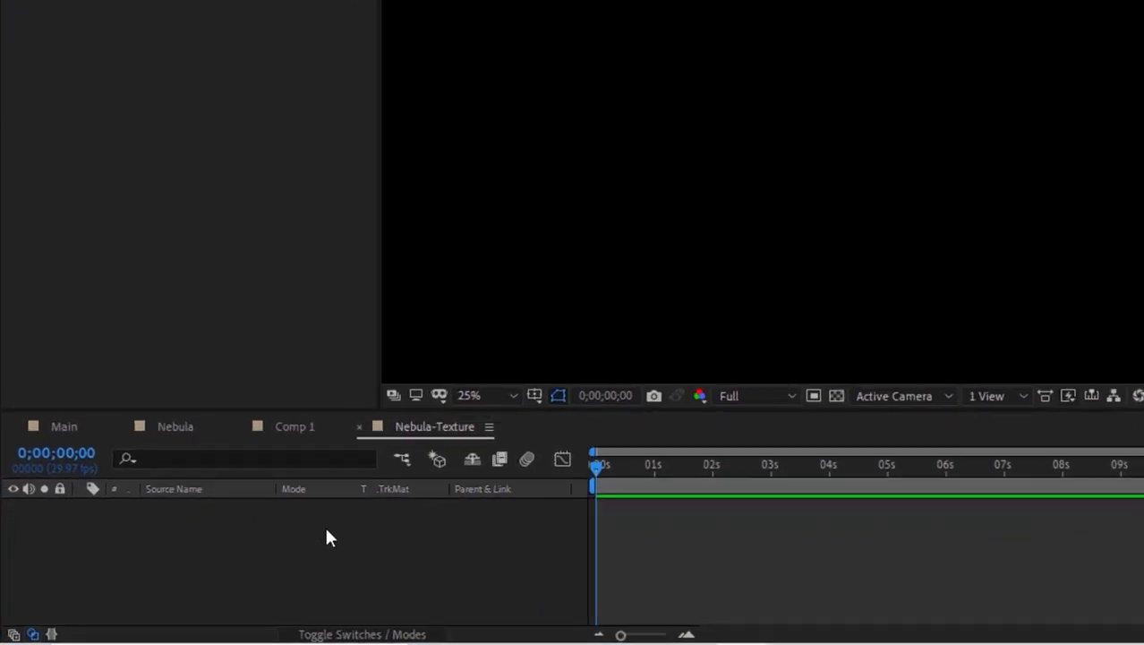
pyautogui.rightClick(260, 556)
pyautogui.moveTo(452, 367)
pyautogui.click(932, 231)
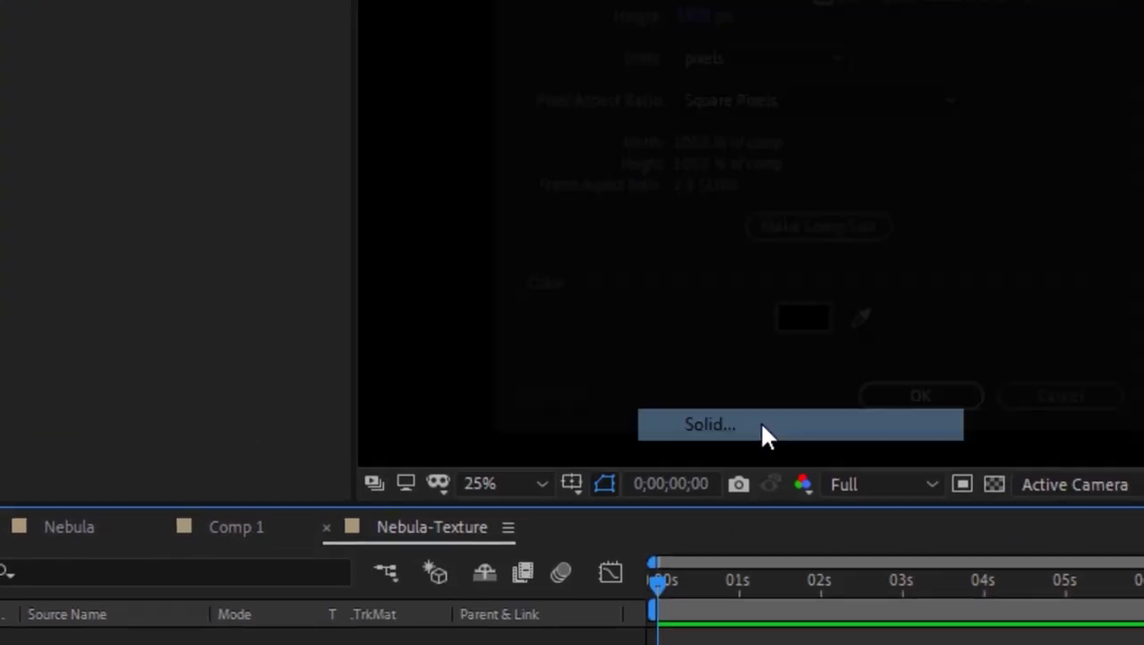
pyautogui.write('Flux')
pyautogui.press('Return')
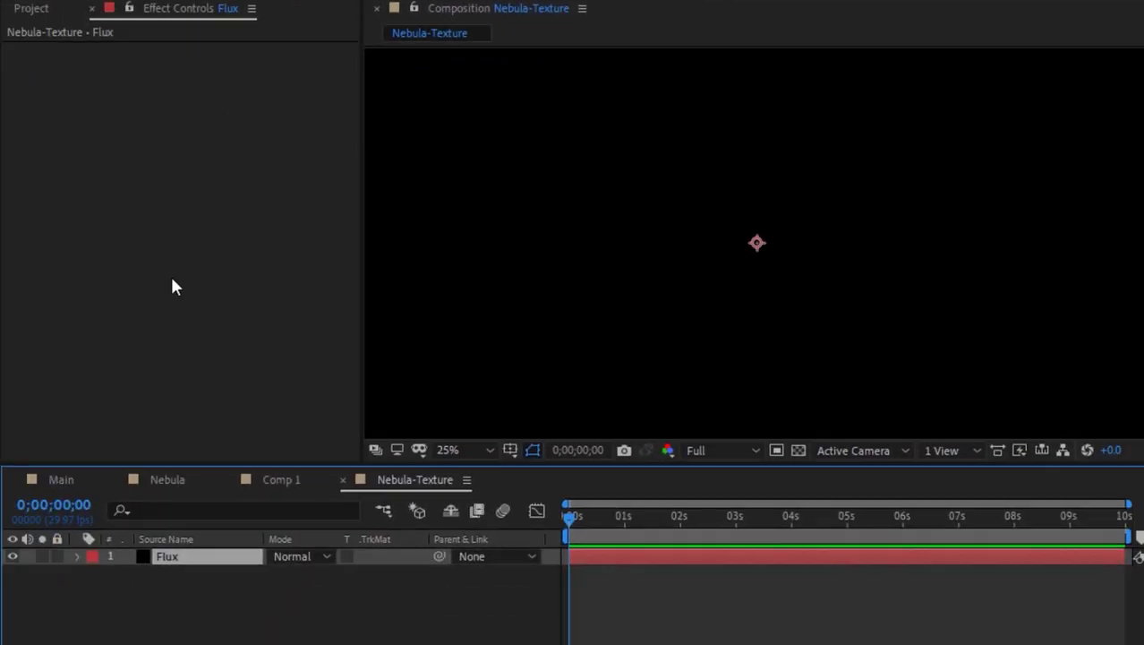
# - Apply Mettle Flux to the Flux layer and preview at third resolution around 3 seconds
pyautogui.rightClick(171, 287)
pyautogui.moveTo(286, 333)
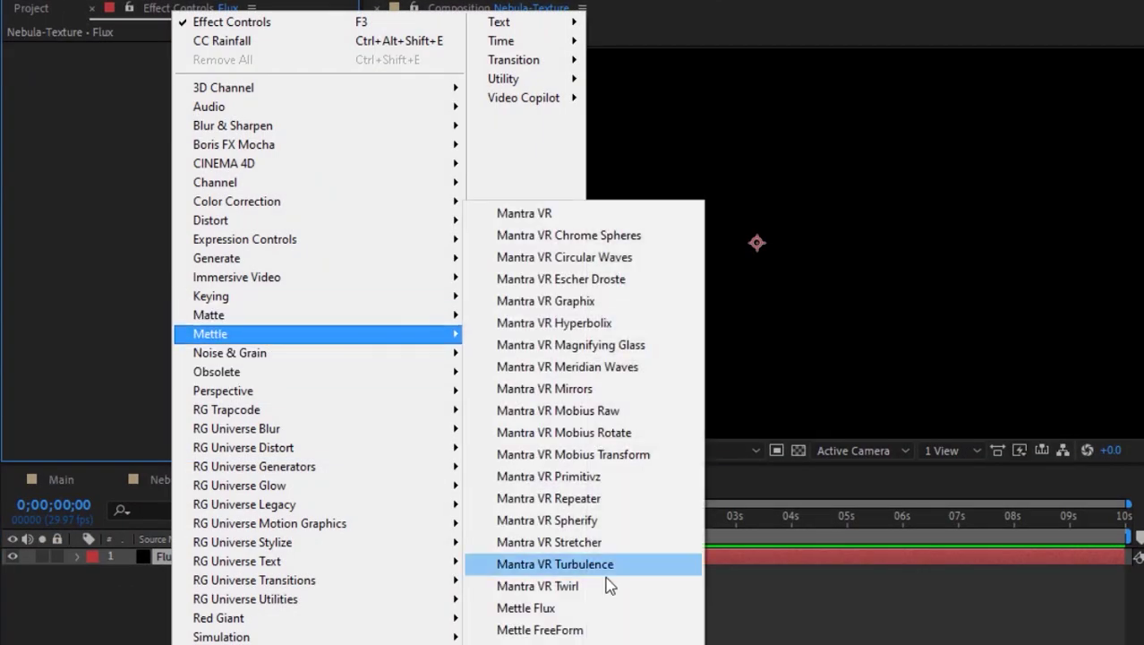
pyautogui.click(562, 608)
pyautogui.click(731, 525)
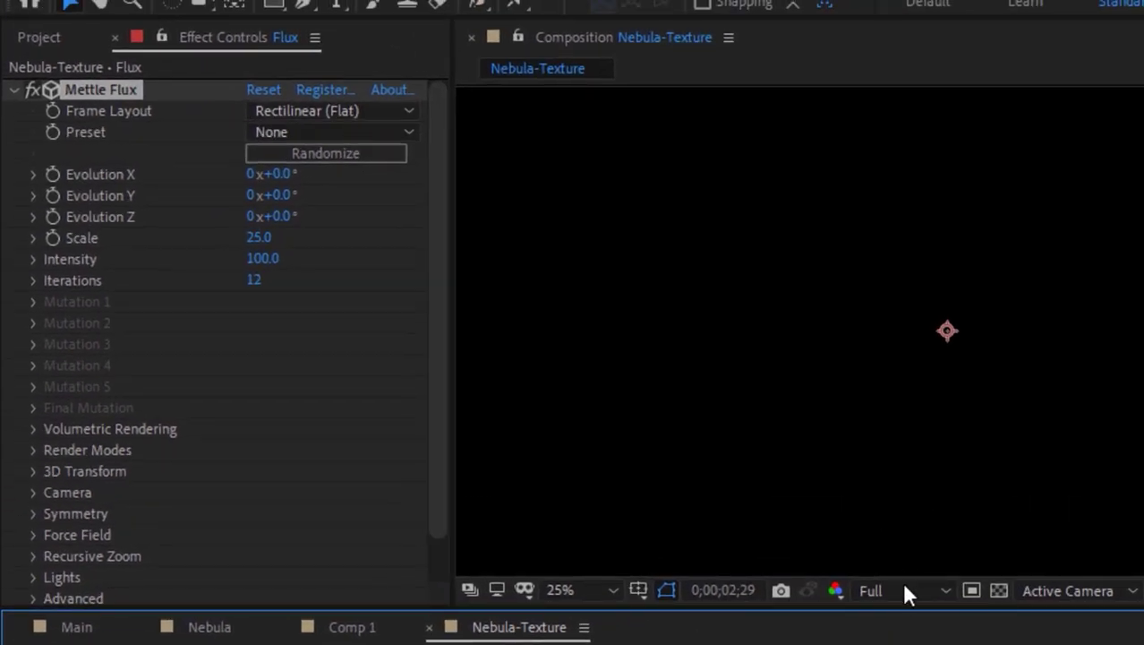
pyautogui.click(903, 591)
pyautogui.click(895, 641)
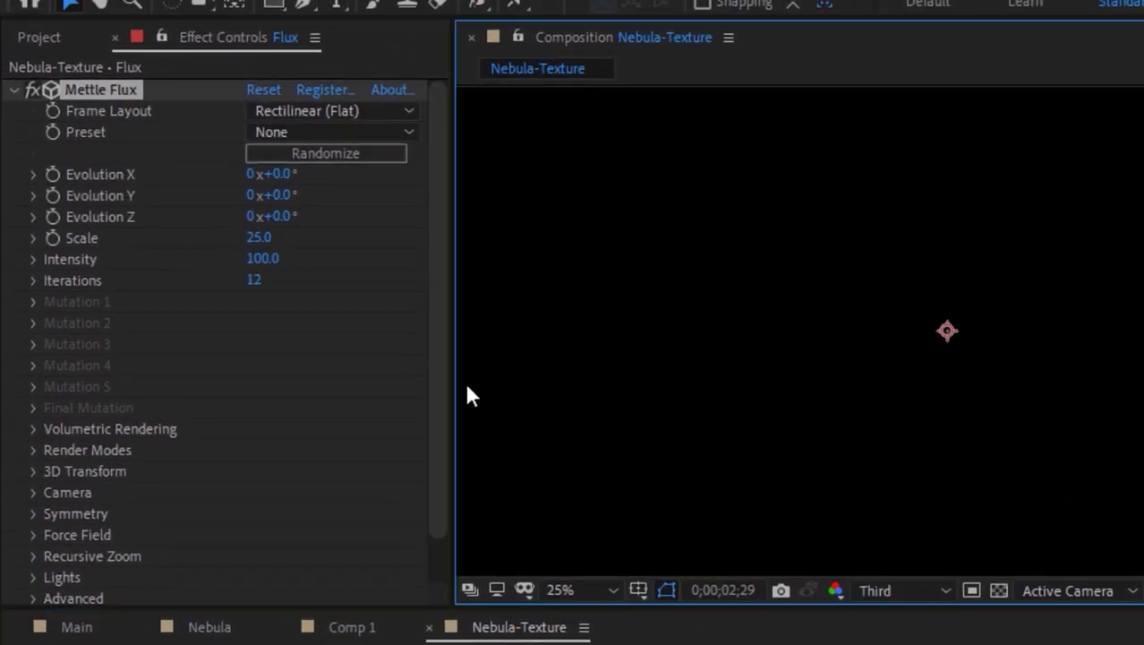
# - Set Mettle Flux's frame layout to Monoscopic and apply the Solar Wind preset
pyautogui.click(347, 108)
pyautogui.click(350, 141)
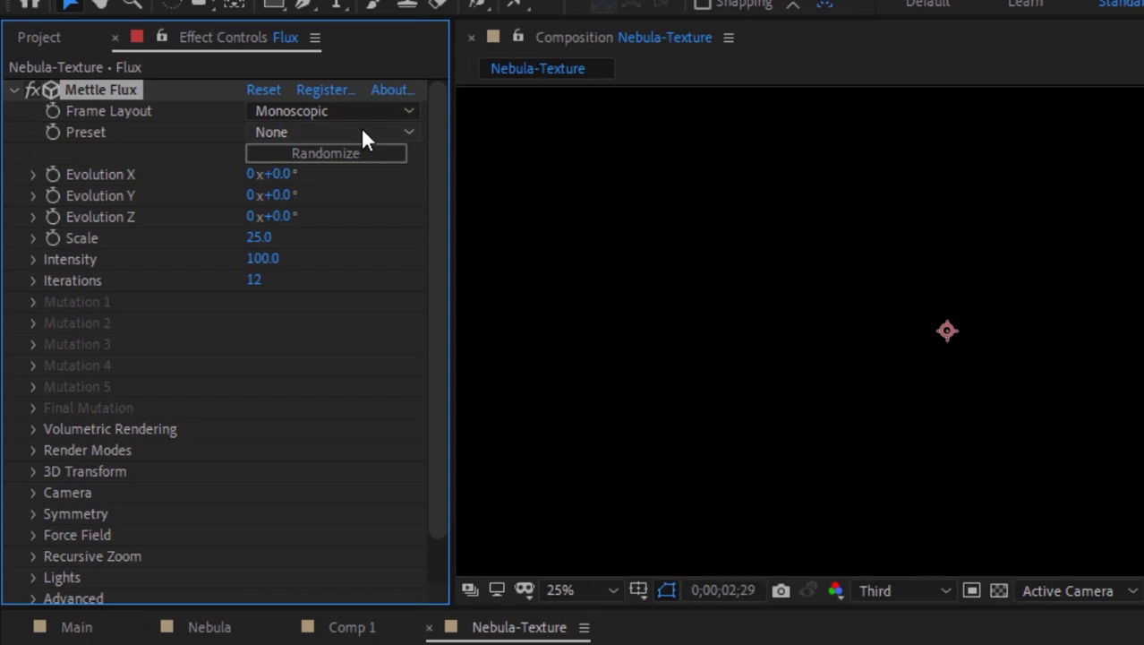
pyautogui.click(362, 135)
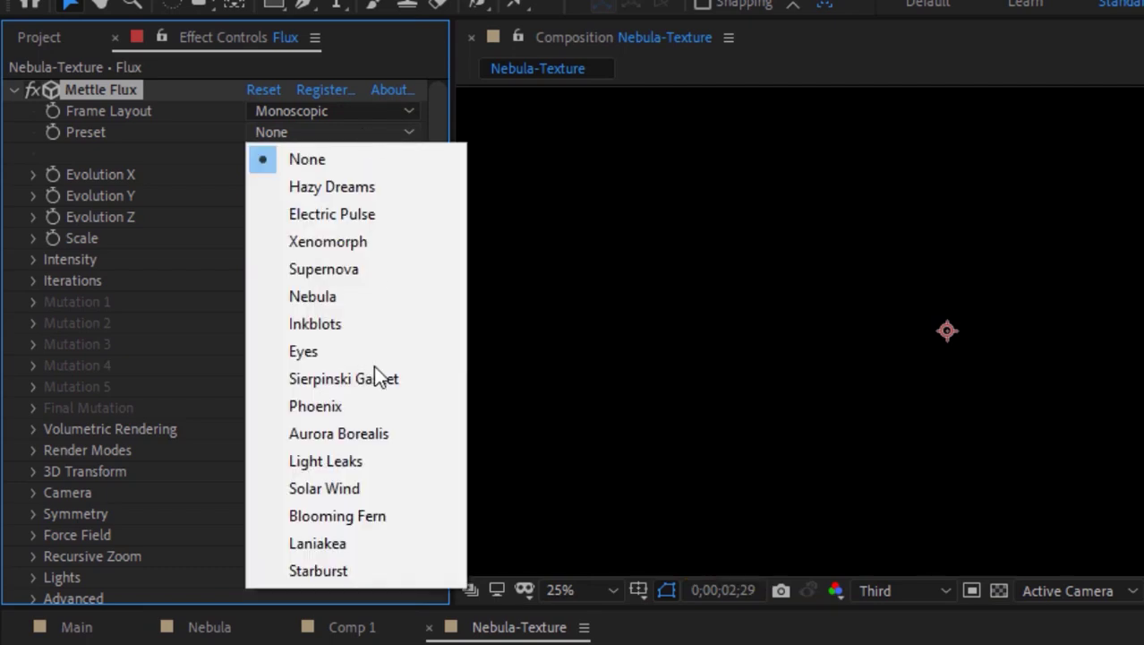
pyautogui.click(375, 485)
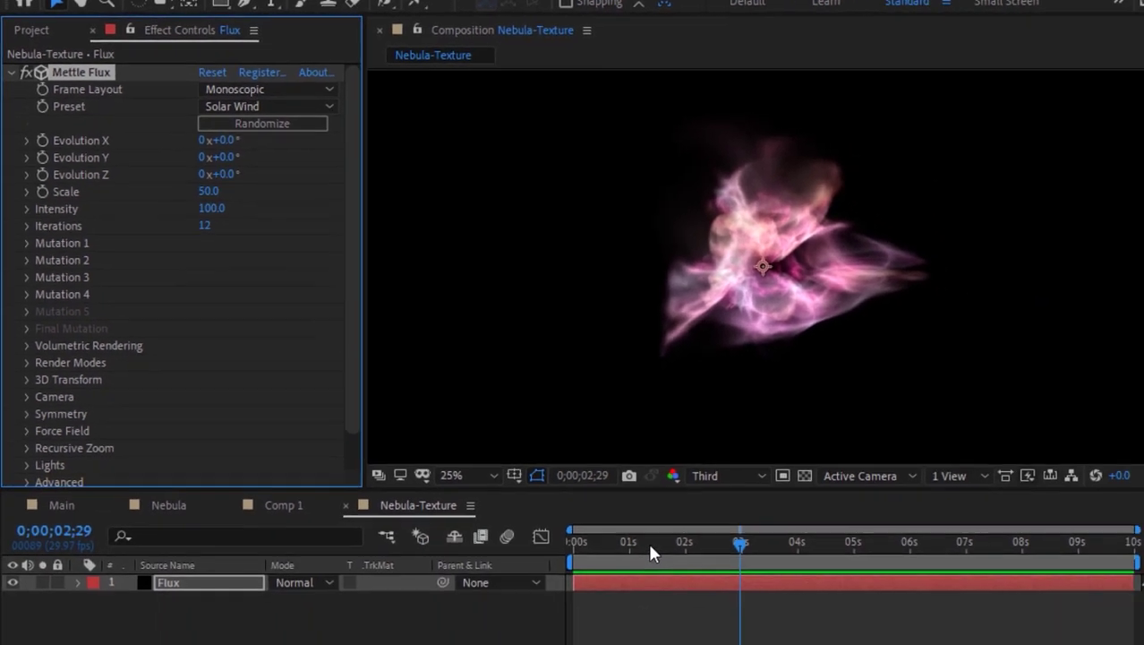
pyautogui.moveTo(647, 540); pyautogui.dragTo(507, 548)
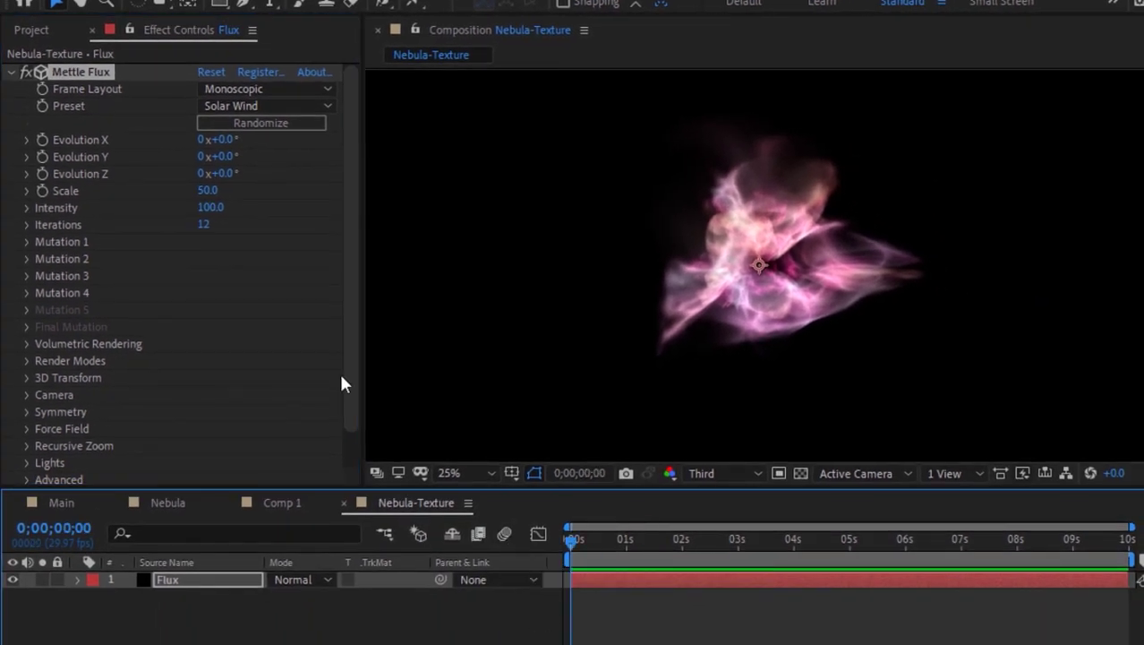
# - Keyframe Evolution X, Y and Z from 0 at the start to 1 revolution at the end
pyautogui.click(38, 142)
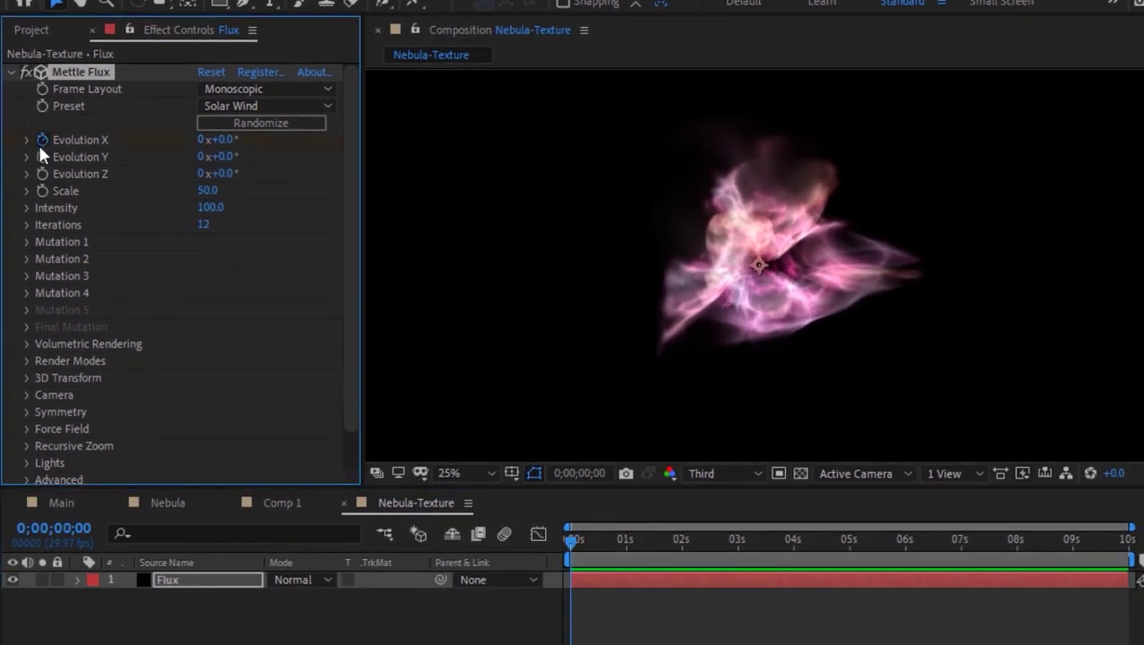
pyautogui.moveTo(892, 541); pyautogui.dragTo(1132, 540)
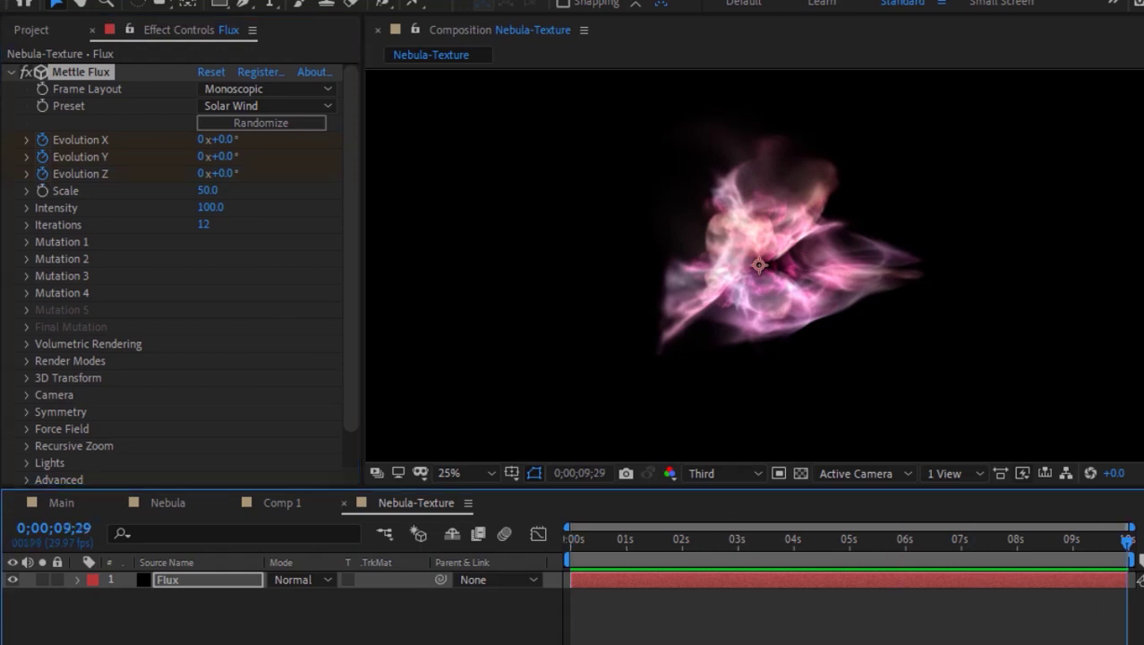
pyautogui.click(201, 139)
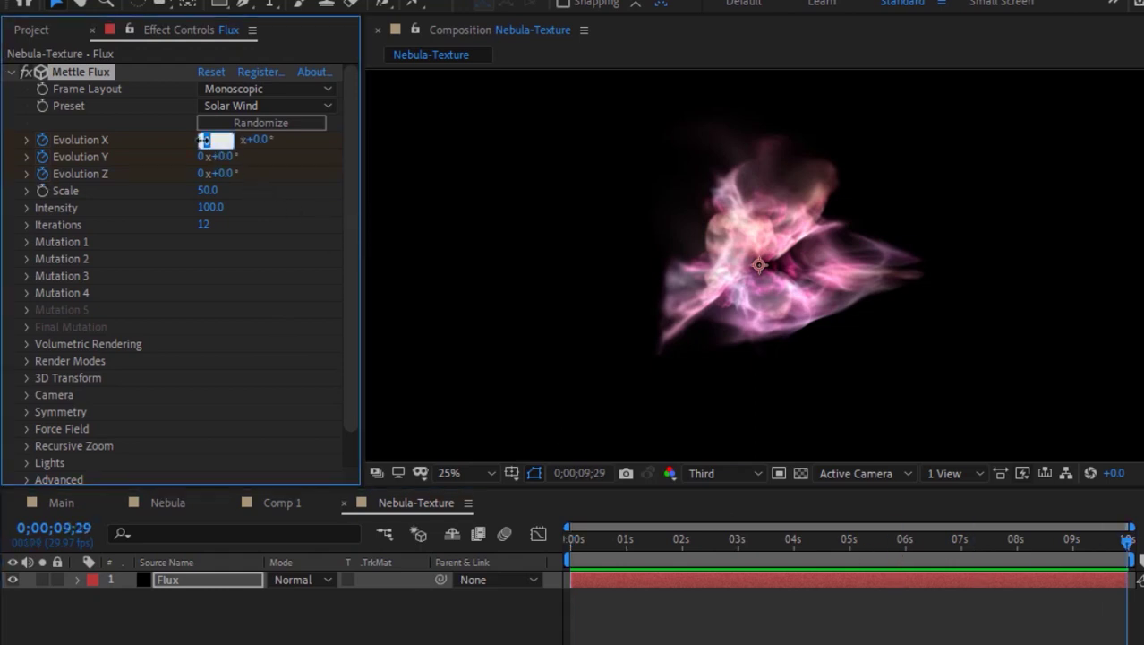
pyautogui.write('1')
pyautogui.press('Tab')
pyautogui.press('Tab')
pyautogui.write('1')
pyautogui.press('Tab')
pyautogui.press('Tab')
pyautogui.write('1')
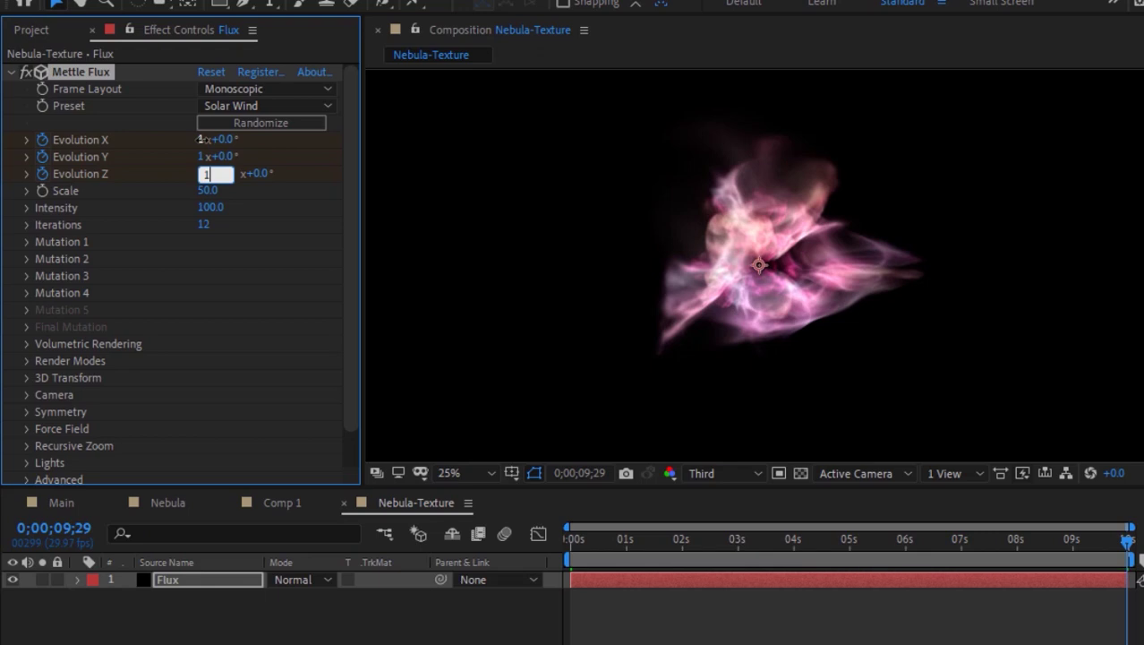
pyautogui.press('Return')
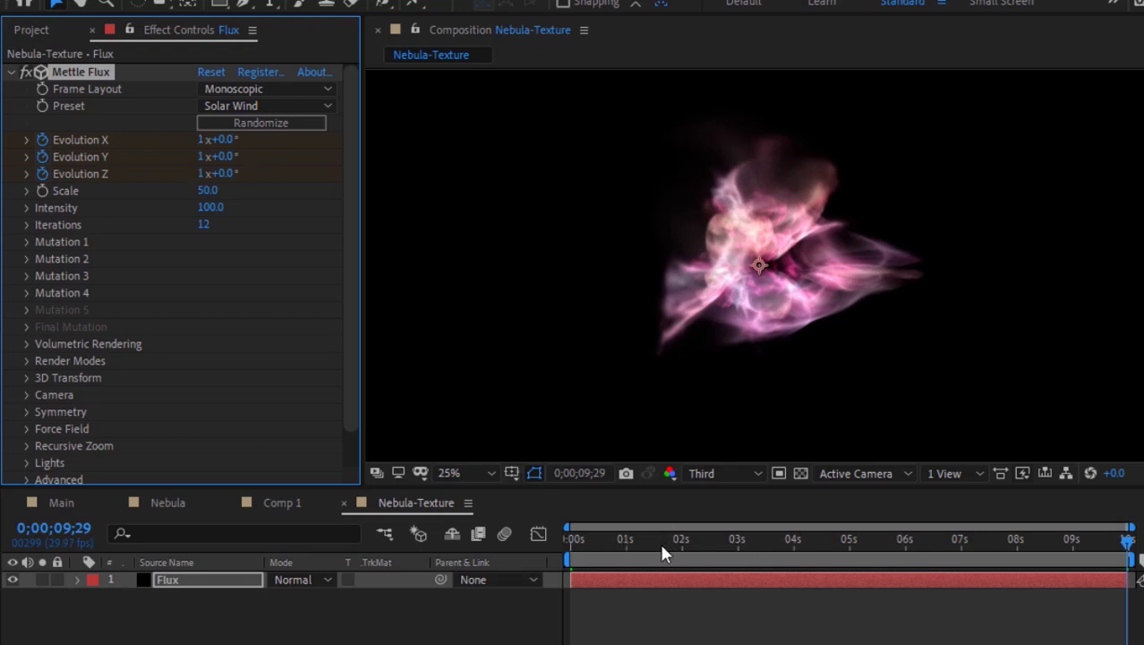
# - Set the Flux layer to Screen blending and collapse the Mettle Flux properties
pyautogui.click(658, 542)
pyautogui.click(752, 541)
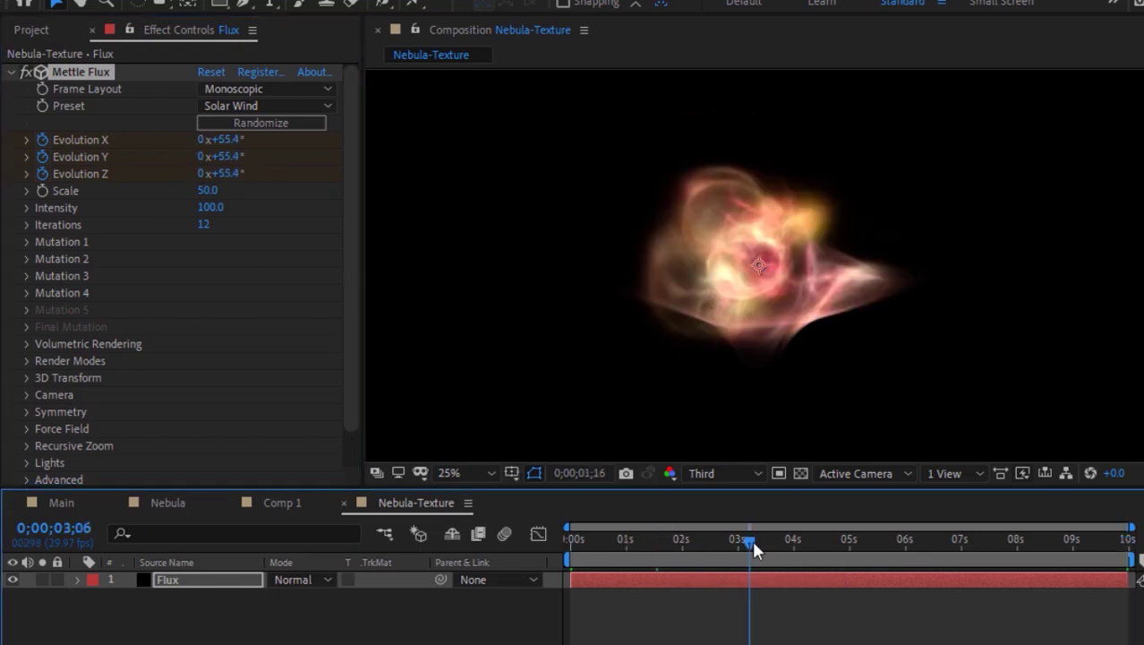
pyautogui.click(927, 548)
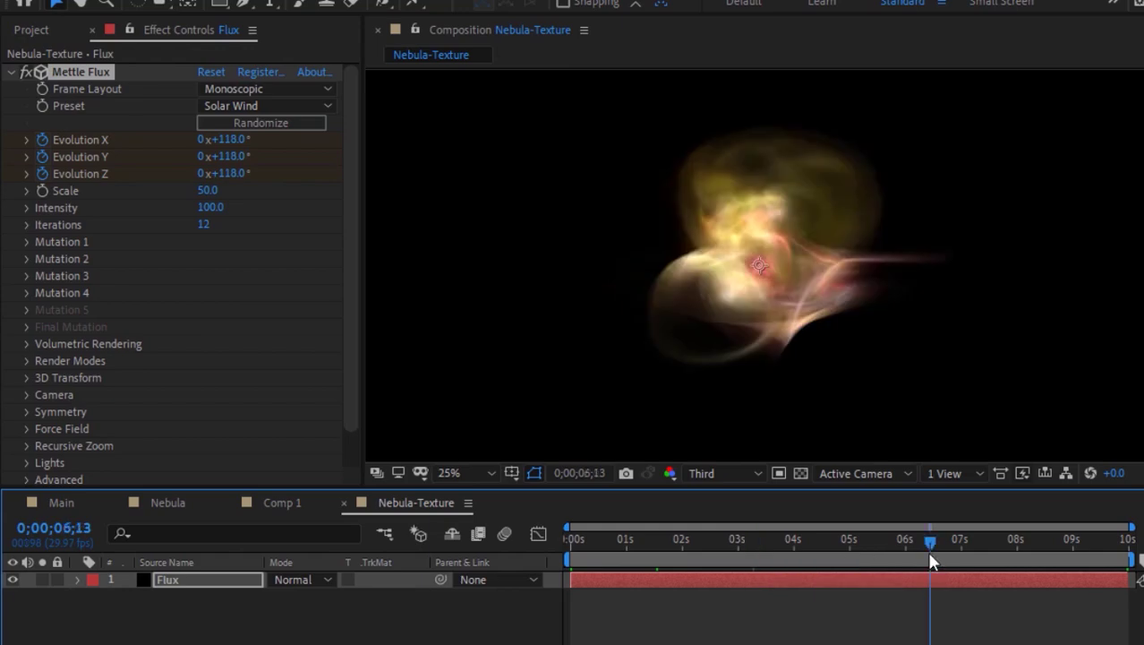
pyautogui.click(1062, 543)
pyautogui.press('Home')
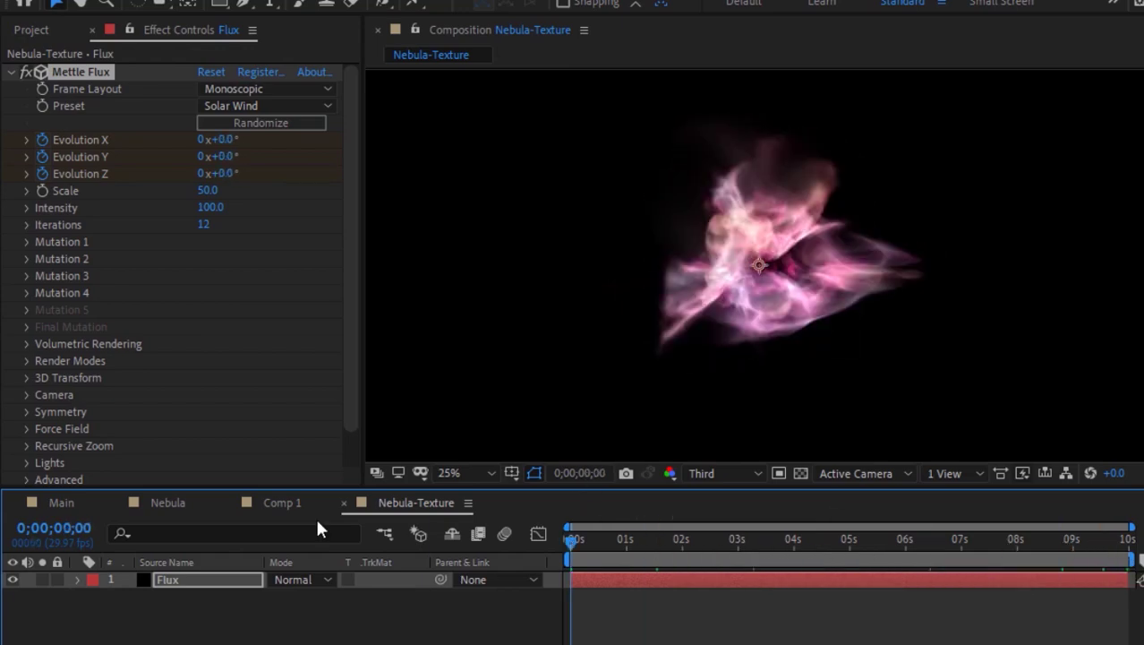
pyautogui.click(303, 579)
pyautogui.click(355, 186)
pyautogui.click(11, 74)
pyautogui.click(172, 599)
# - Duplicate the Flux layer and give the copy the Phoenix preset
pyautogui.click(184, 579)
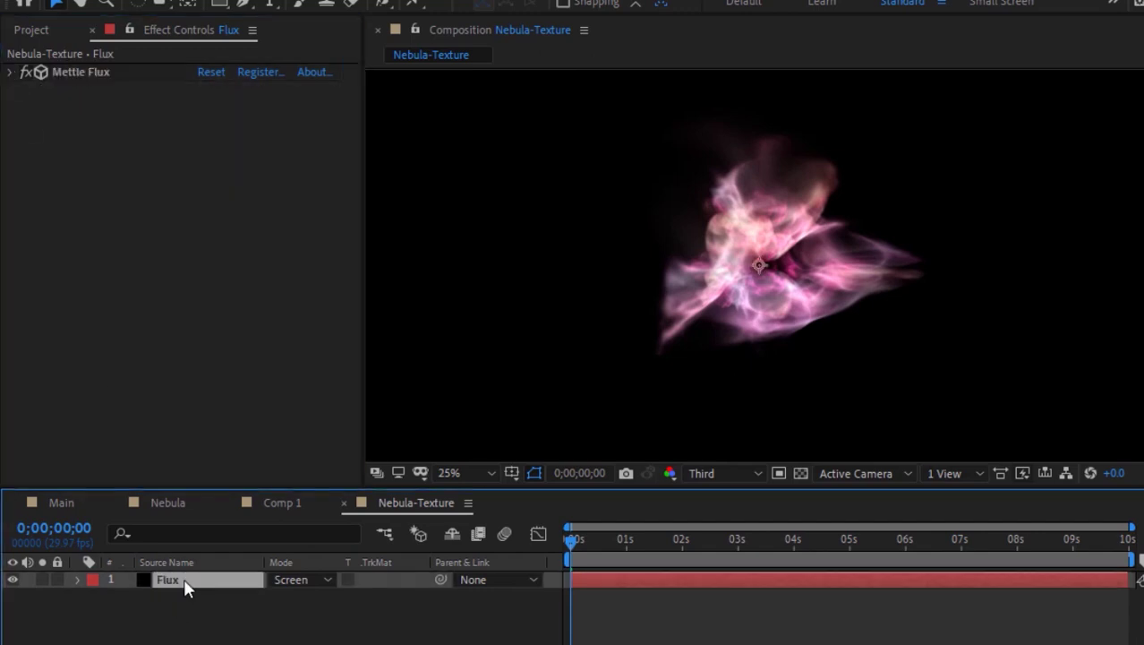
pyautogui.hotkey('ctrl', 'd')
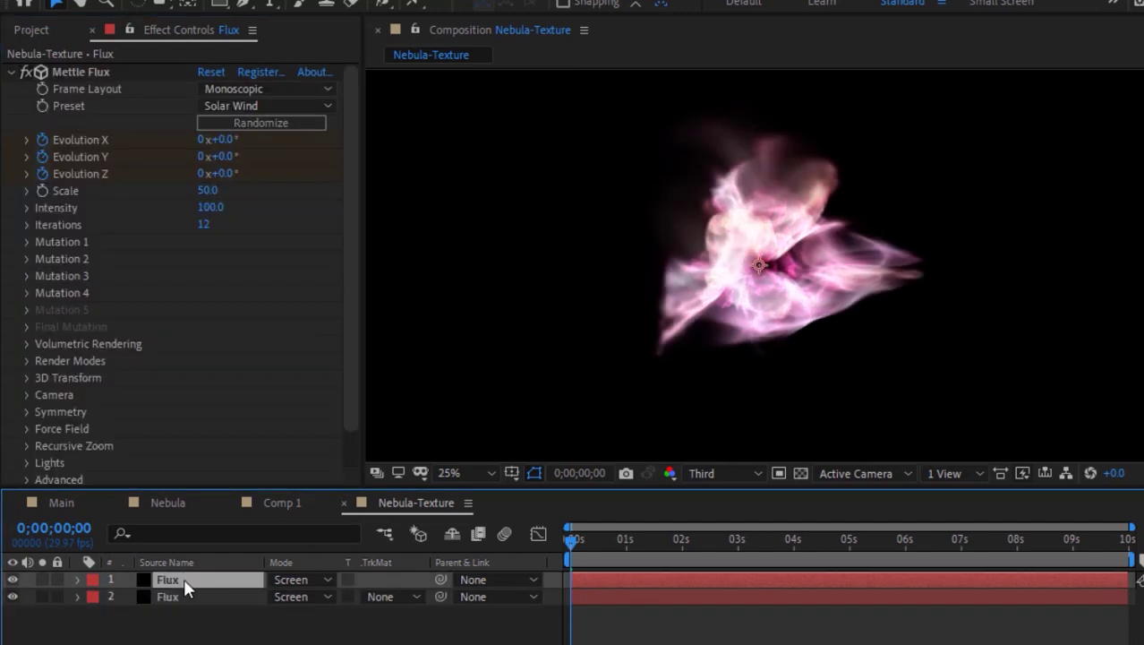
pyautogui.click(289, 107)
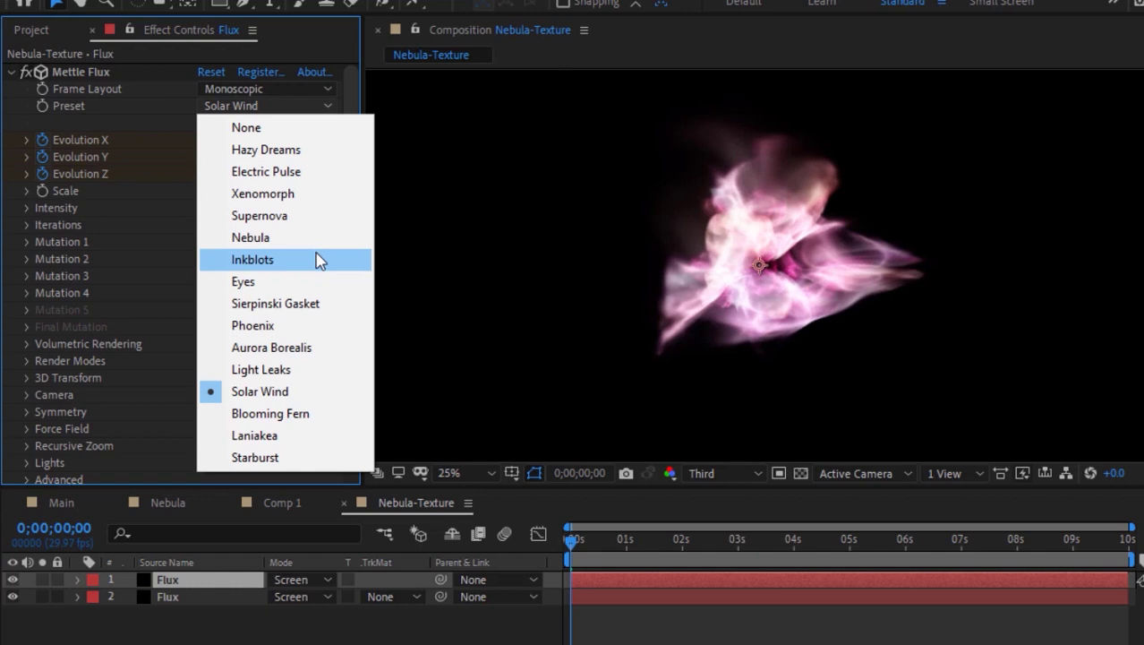
pyautogui.click(299, 327)
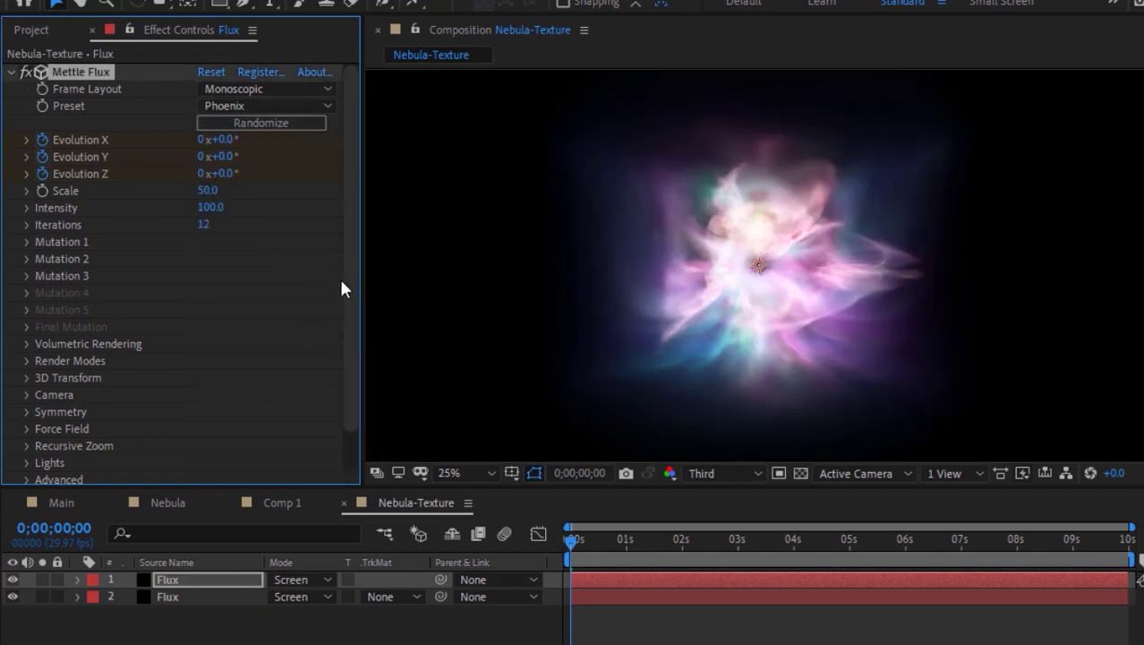
# - Push the copy's 3D Transform Volume Position Z back to -8.5 and zoom the viewer to 12.5%
pyautogui.click(27, 377)
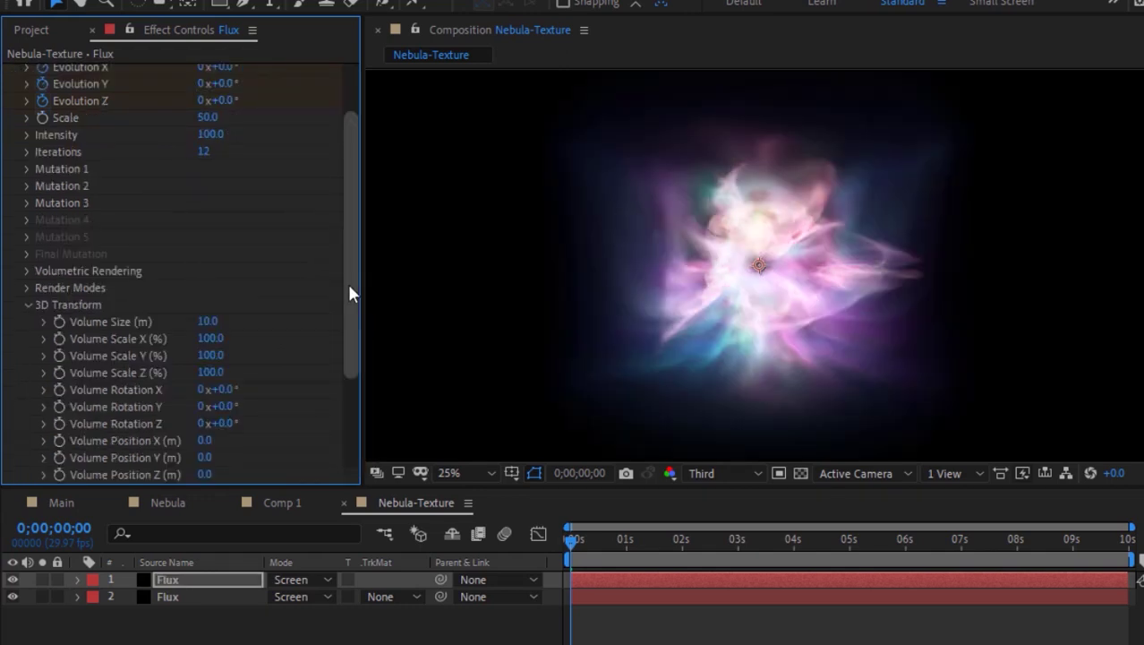
pyautogui.moveTo(347, 284); pyautogui.dragTo(274, 354)
pyautogui.click(206, 343)
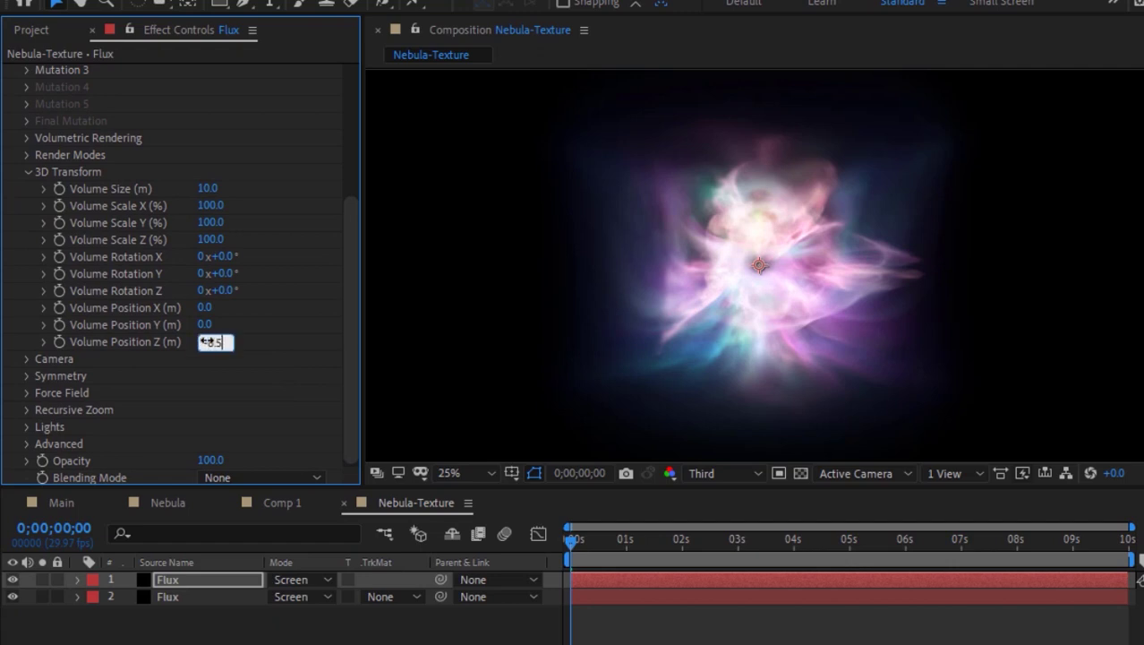
pyautogui.write('-3.5')
pyautogui.press('Return')
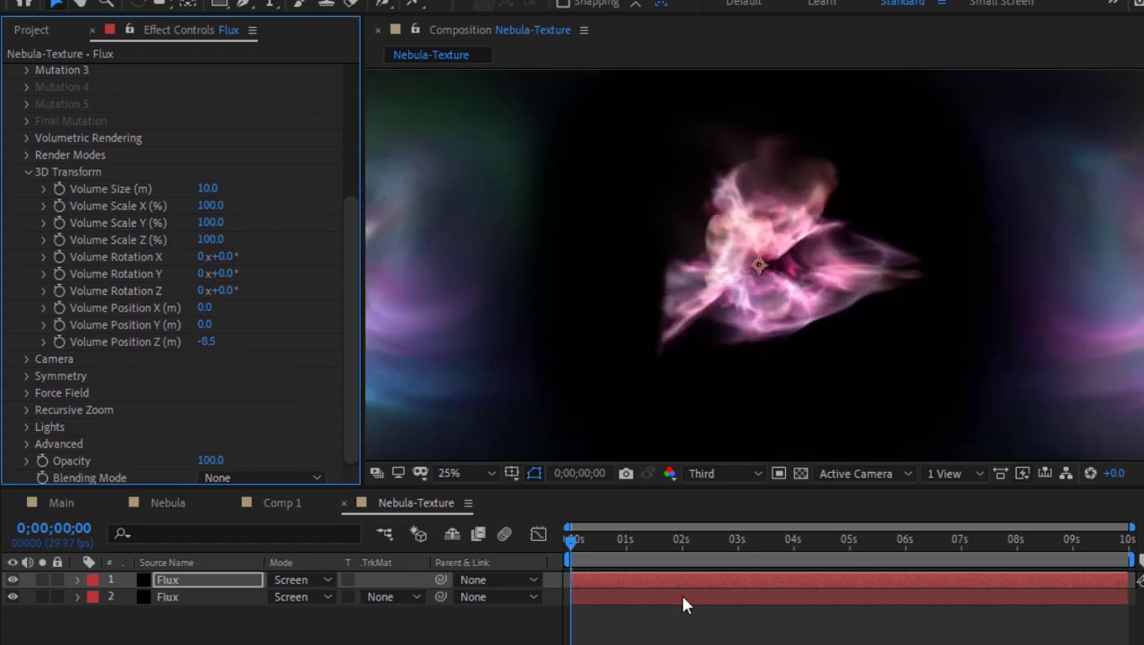
pyautogui.click(705, 540)
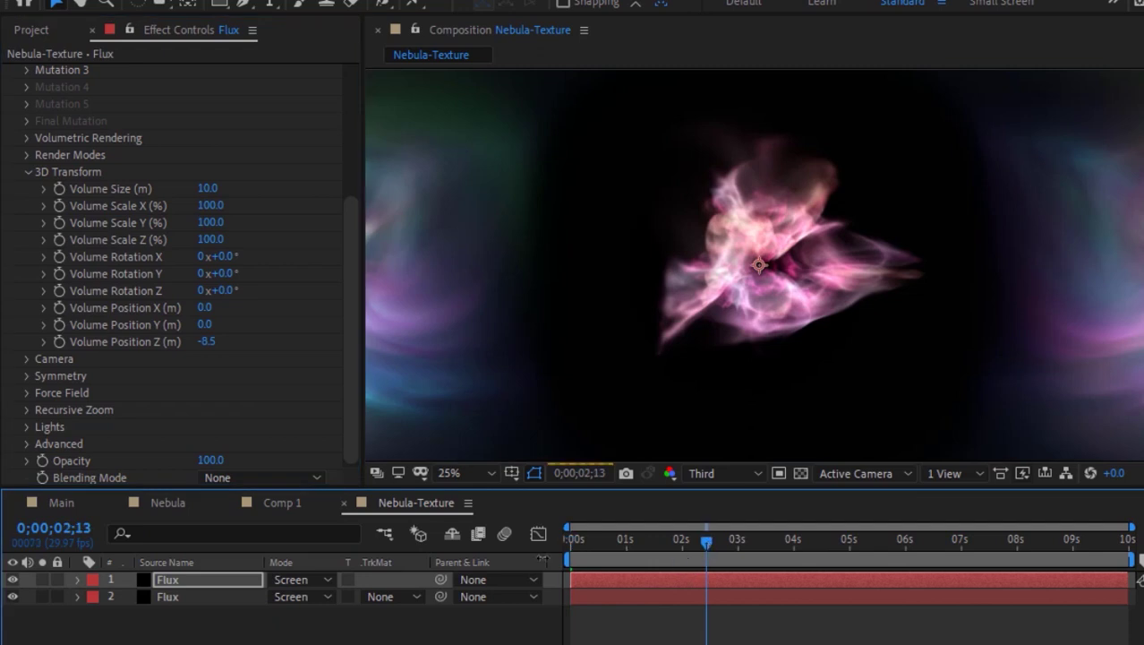
pyautogui.press('Home')
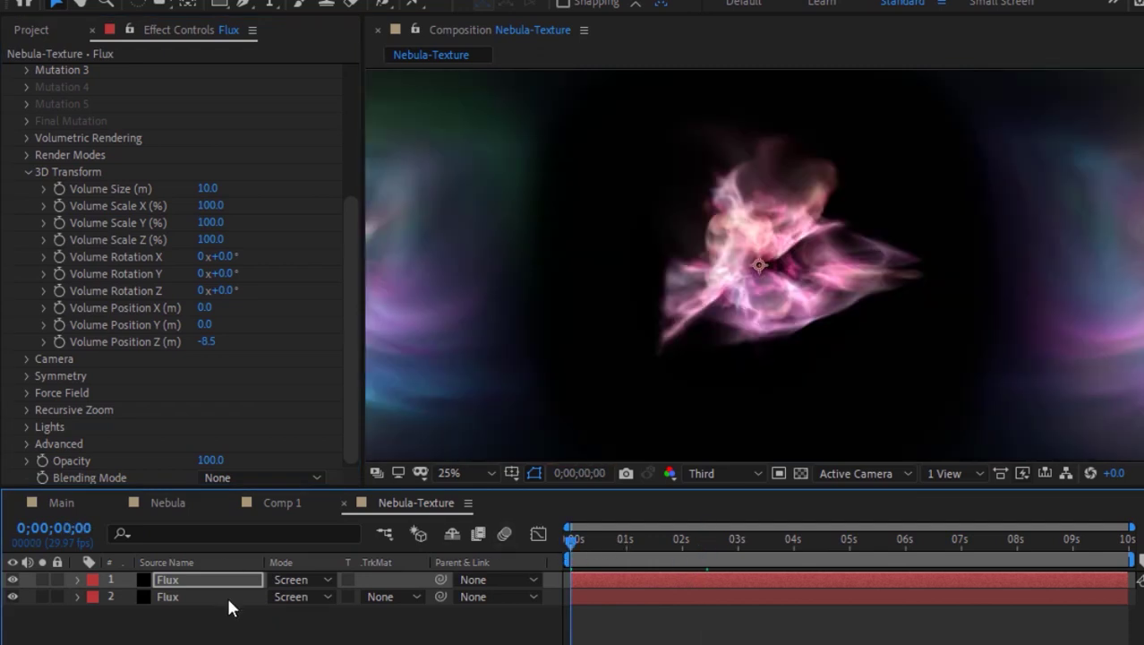
pyautogui.press(',')
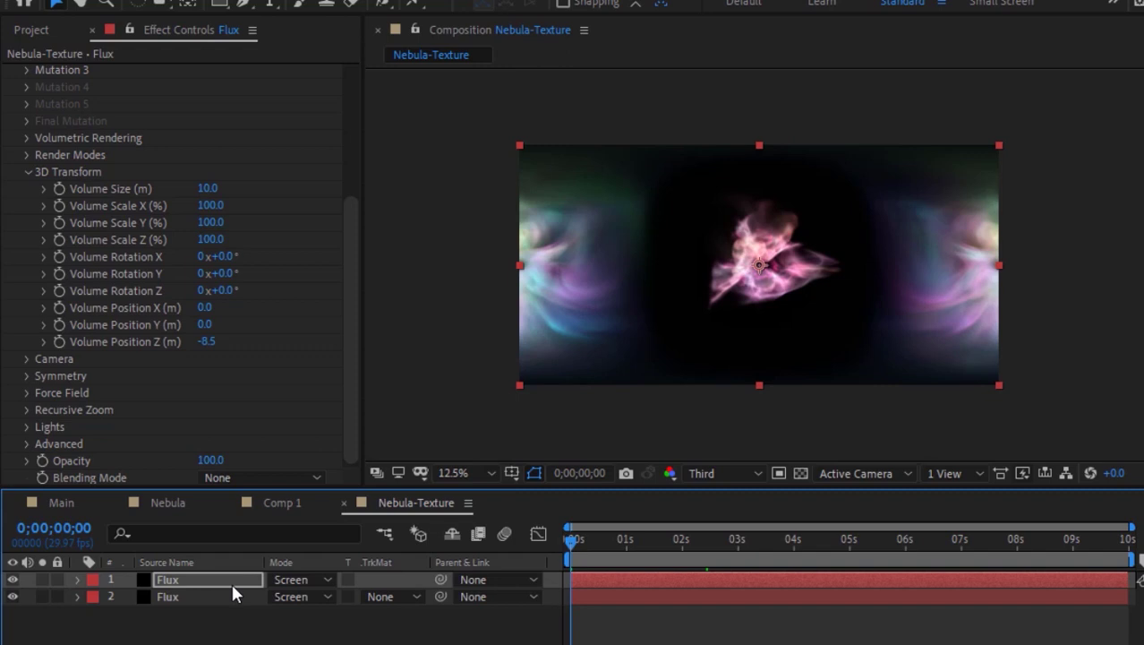
pyautogui.press('Return')
# - Duplicate the top Flux layer and apply the Nebula preset to the copy
pyautogui.hotkey('ctrl', 'd')
pyautogui.click(318, 105)
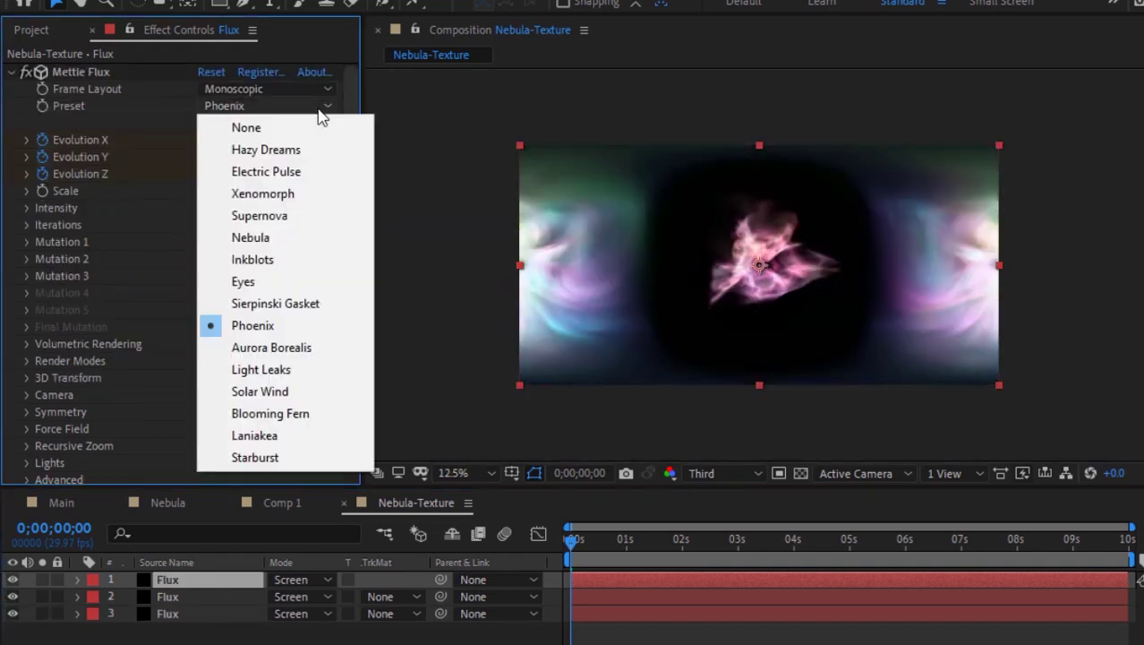
pyautogui.click(280, 237)
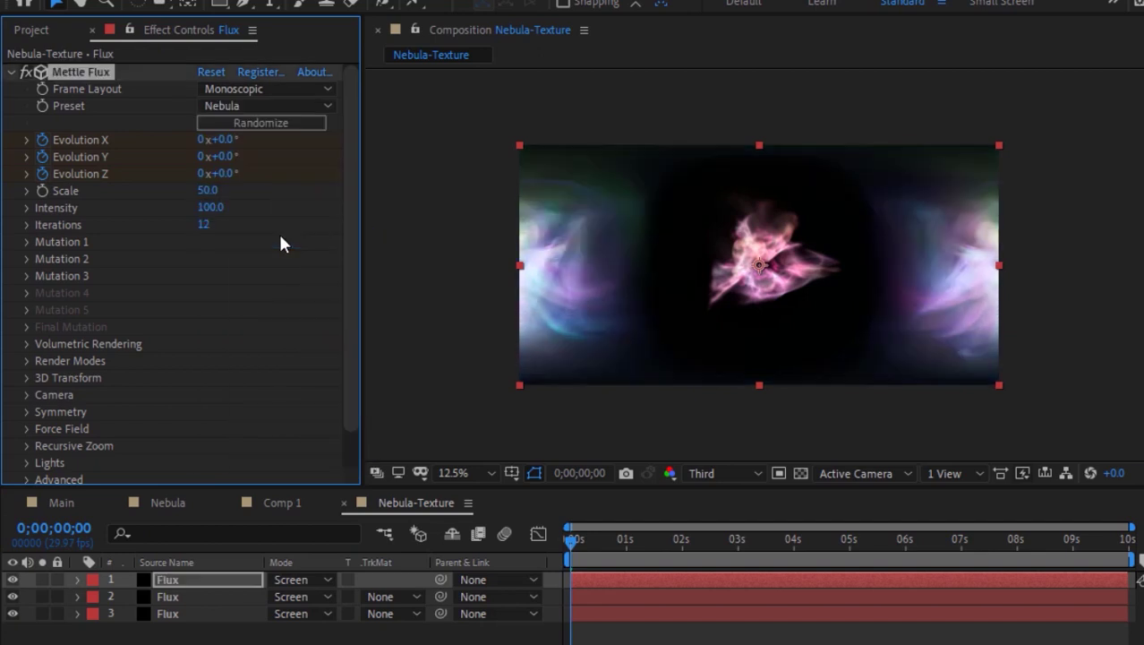
# - Place the Nebula copy at Volume Position Y 4.5 and Z -3.4
pyautogui.click(27, 377)
pyautogui.scroll(-2, 28, 386)
pyautogui.scroll(-2, 353, 322)
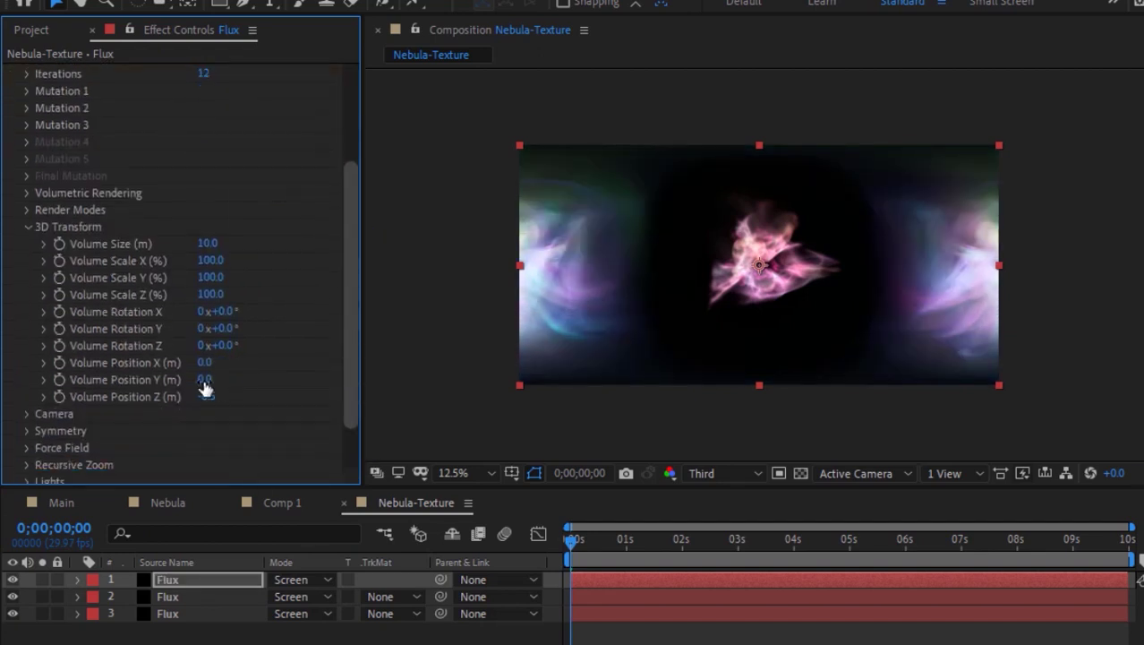
pyautogui.click(205, 379)
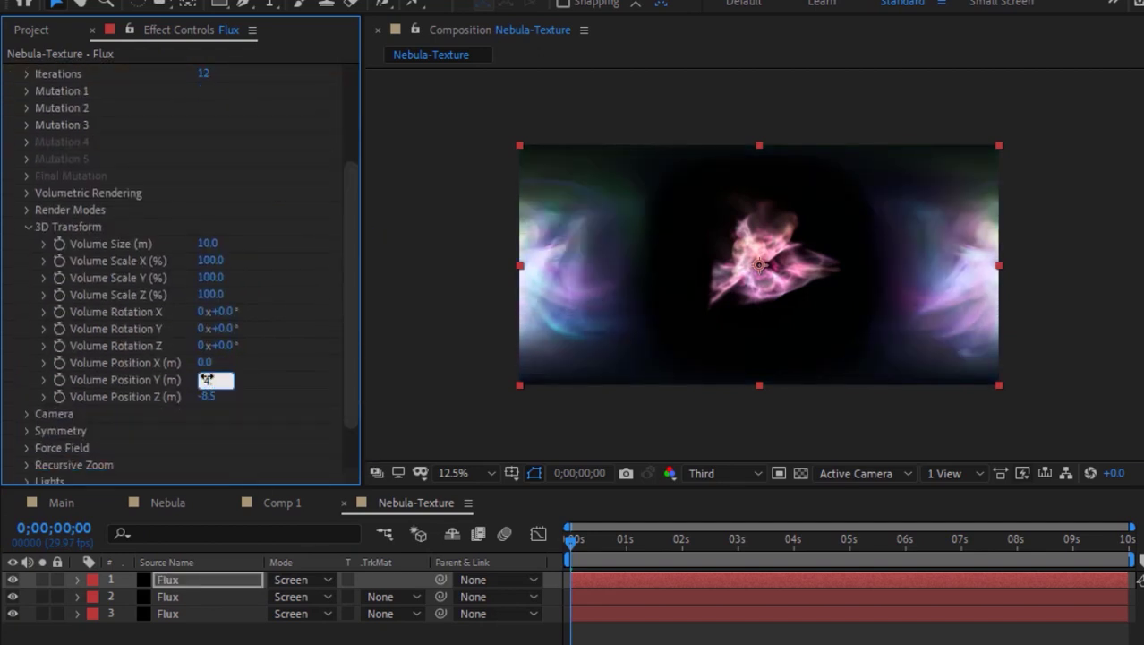
pyautogui.press('Tab')
pyautogui.write('-3')
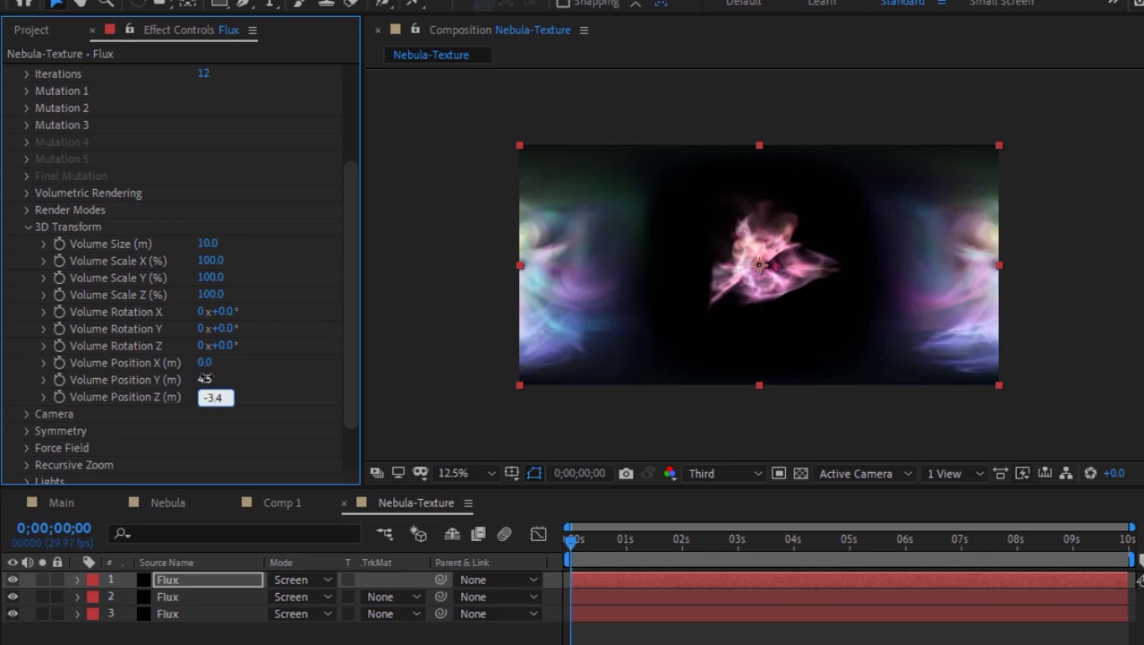
pyautogui.write('.4')
pyautogui.press('Return')
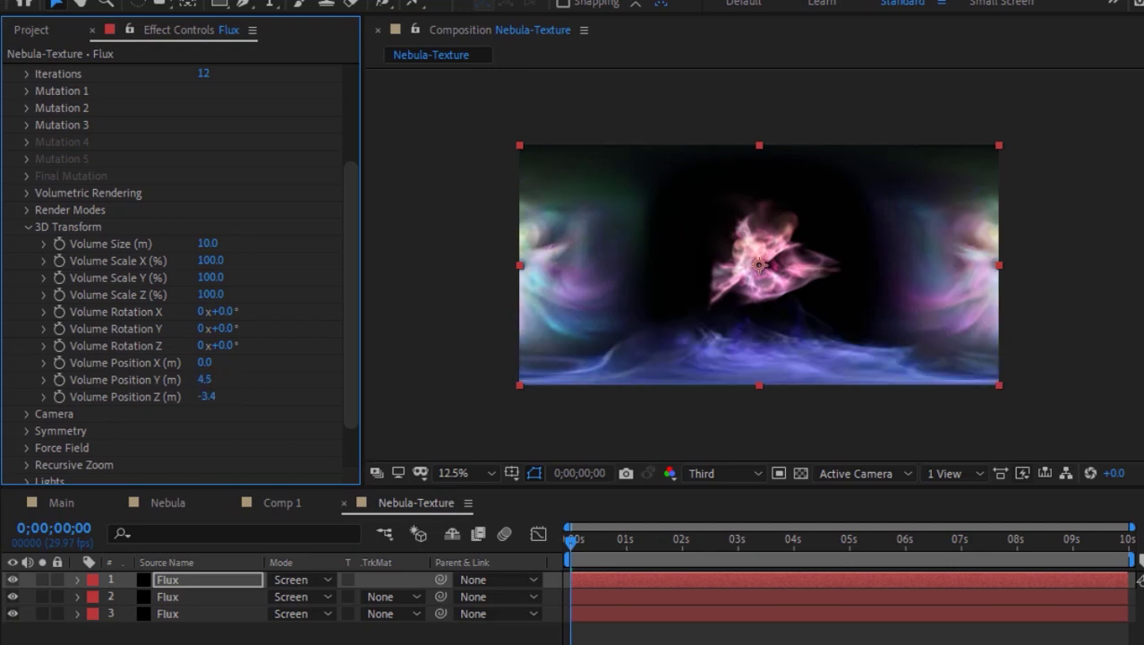
pyautogui.click(707, 537)
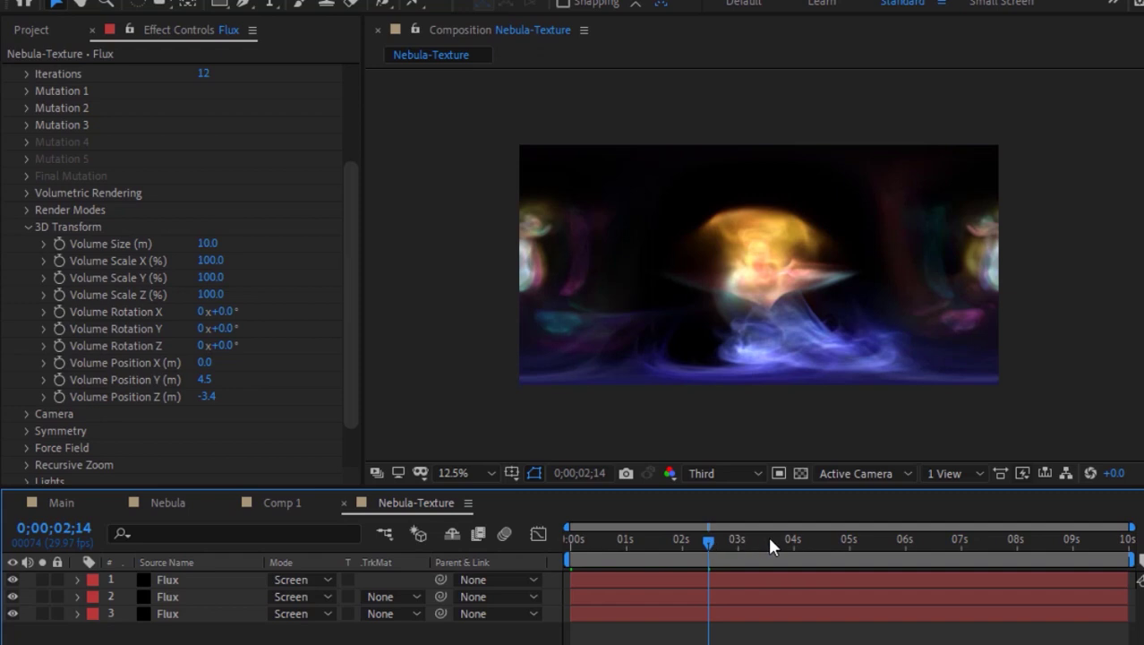
pyautogui.click(573, 538)
pyautogui.click(224, 582)
# - Duplicate the top Flux layer again and apply the Electric Pulse preset
pyautogui.hotkey('ctrl', 'd')
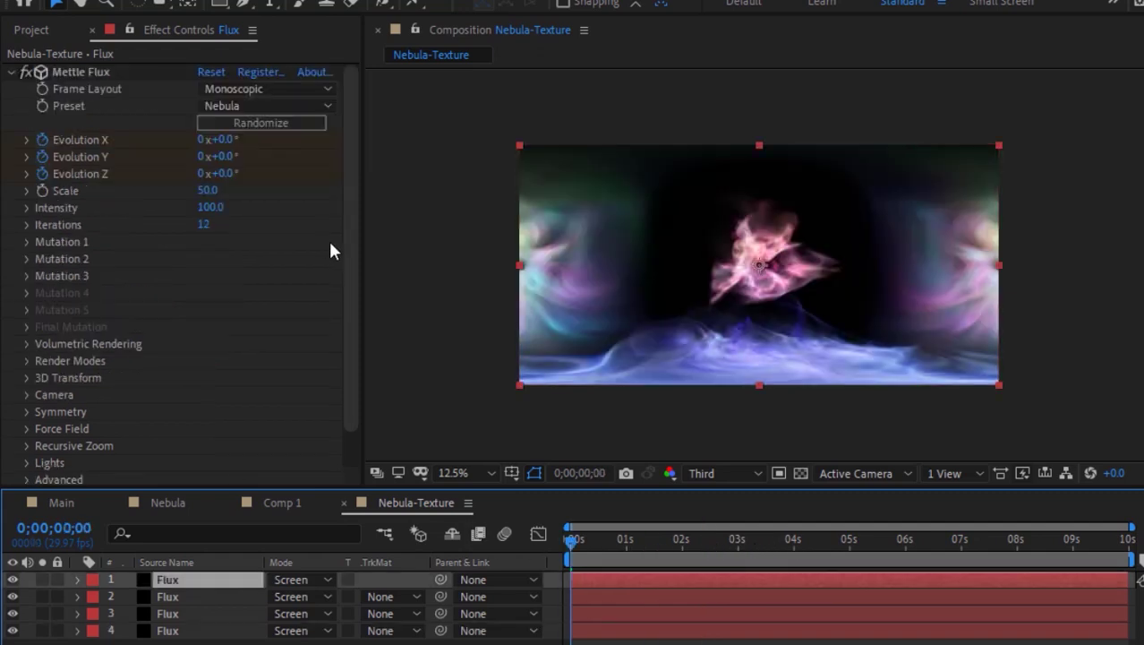
pyautogui.click(268, 105)
pyautogui.click(293, 172)
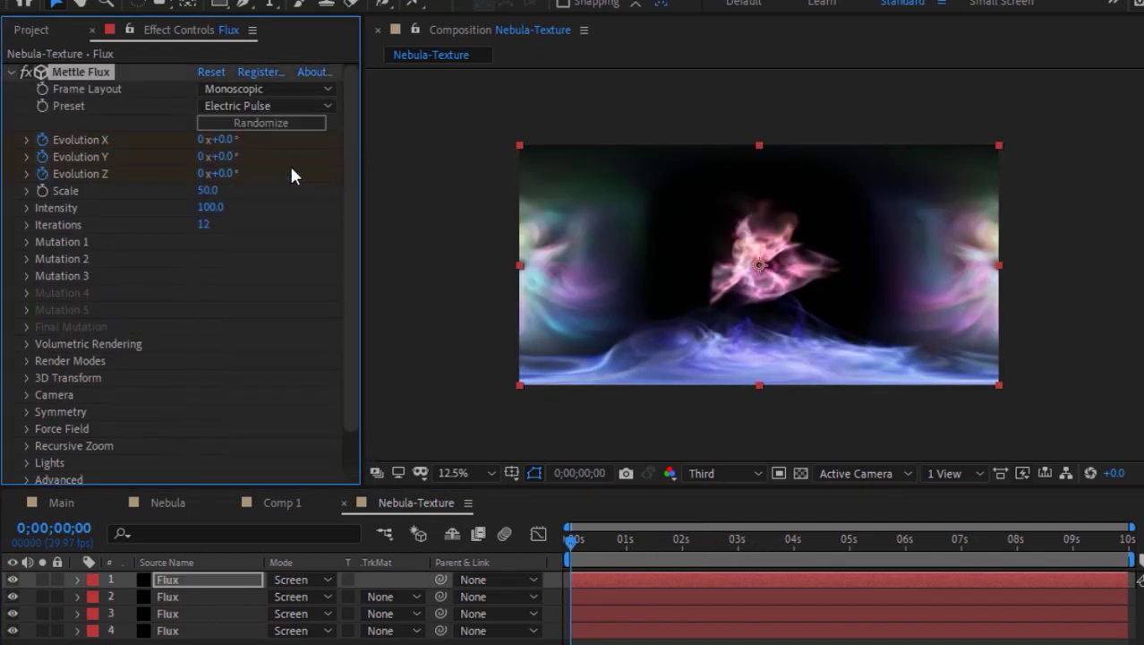
# - Set the Electric Pulse copy's Volume Position Y to 5.1 and check it at 0;00;01;24
pyautogui.click(25, 377)
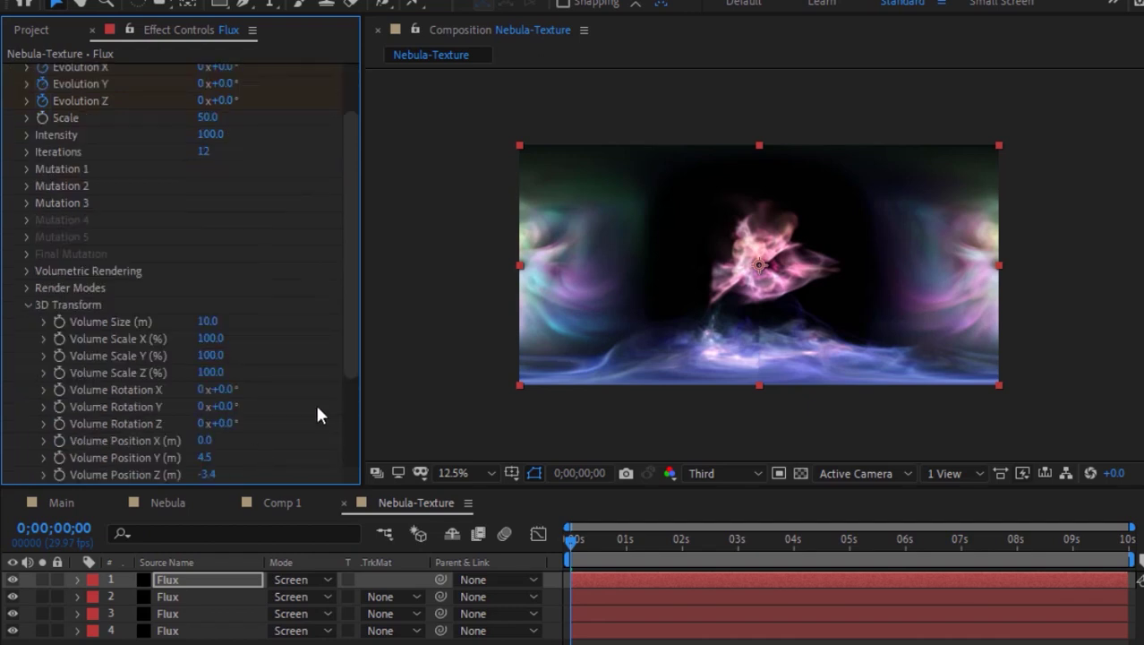
pyautogui.scroll(-4, 316, 402)
pyautogui.click(204, 374)
pyautogui.write('2')
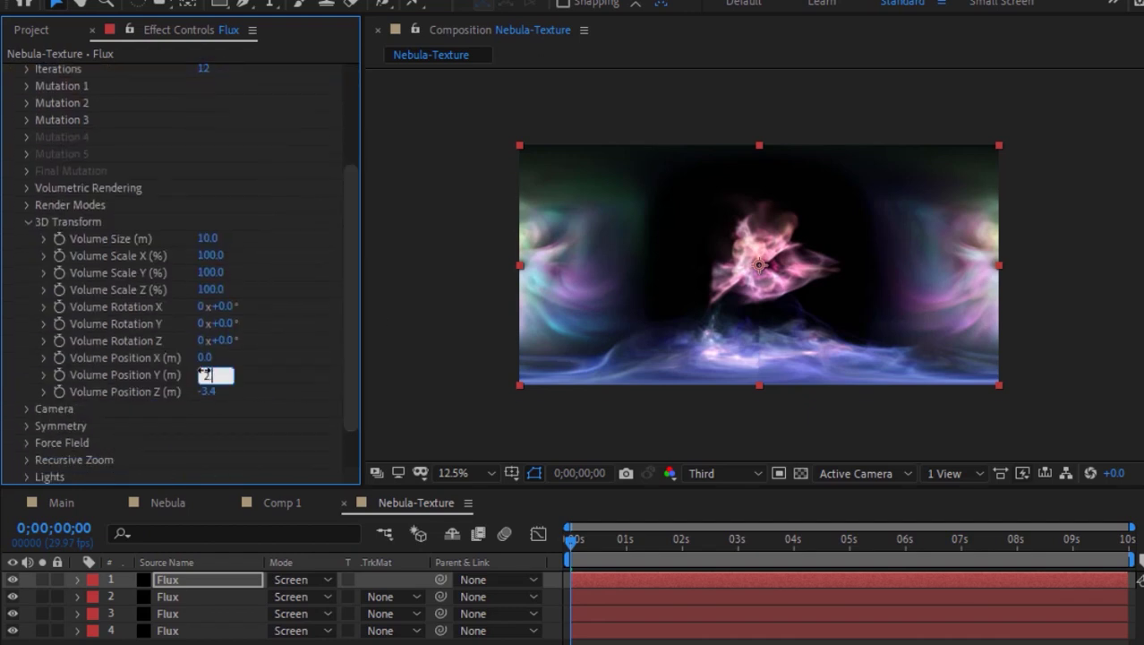
pyautogui.write('.1')
pyautogui.press('Return')
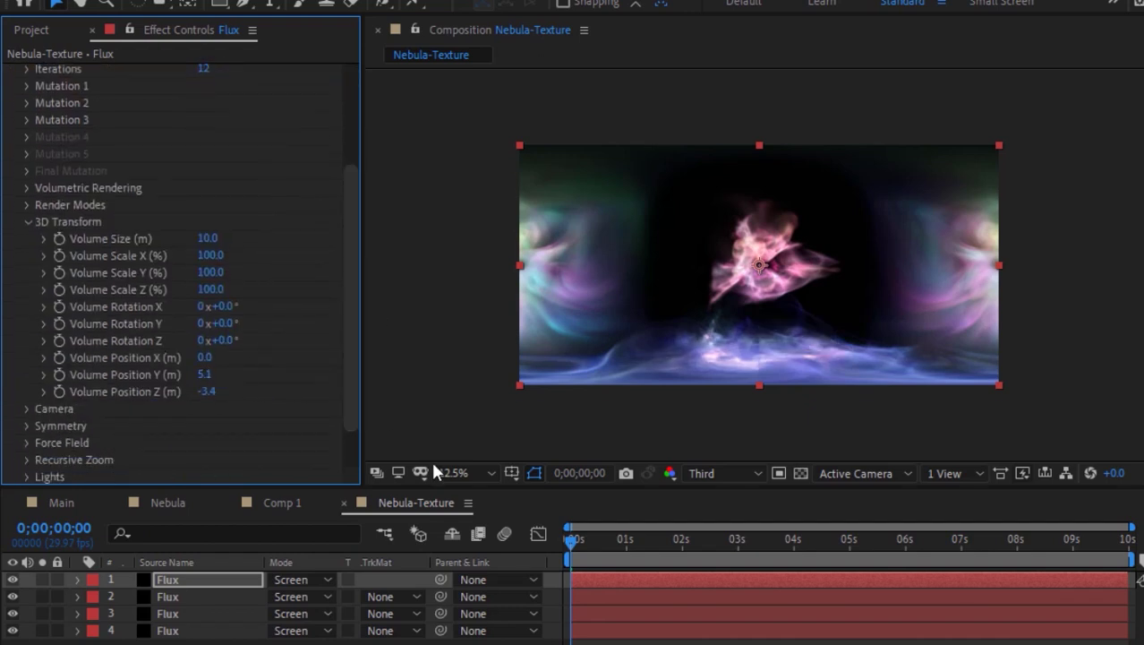
pyautogui.click(676, 546)
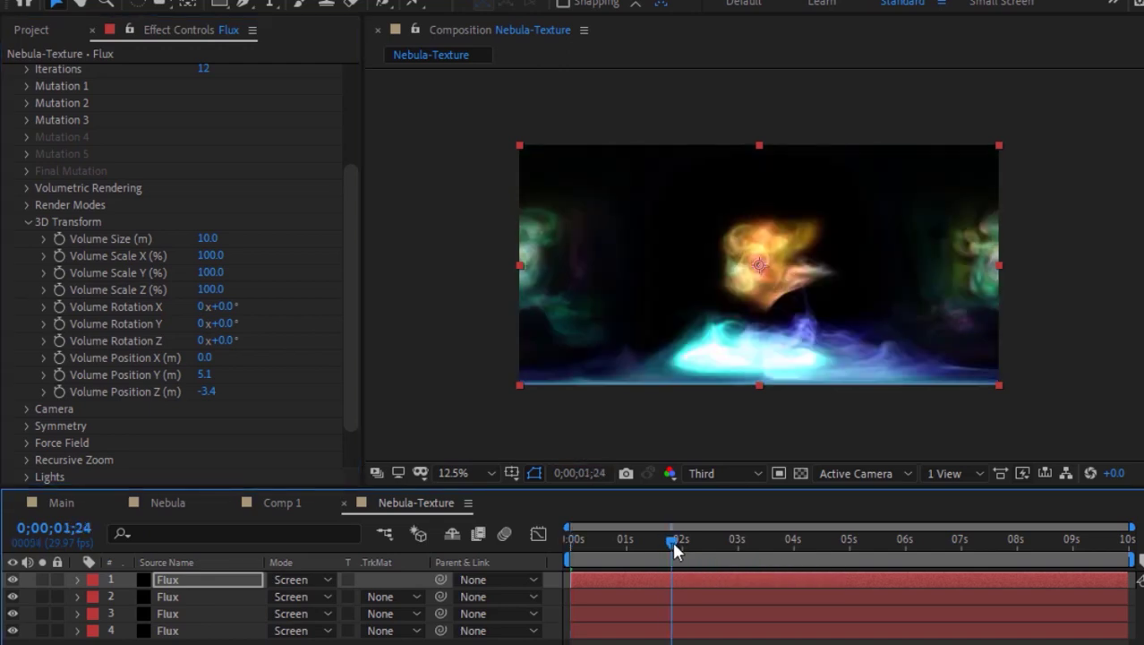
pyautogui.moveTo(674, 542); pyautogui.dragTo(475, 534)
# - Correct Volume Position Y to -5.1 so the nebula glows across the top
pyautogui.scroll(5, 351, 123)
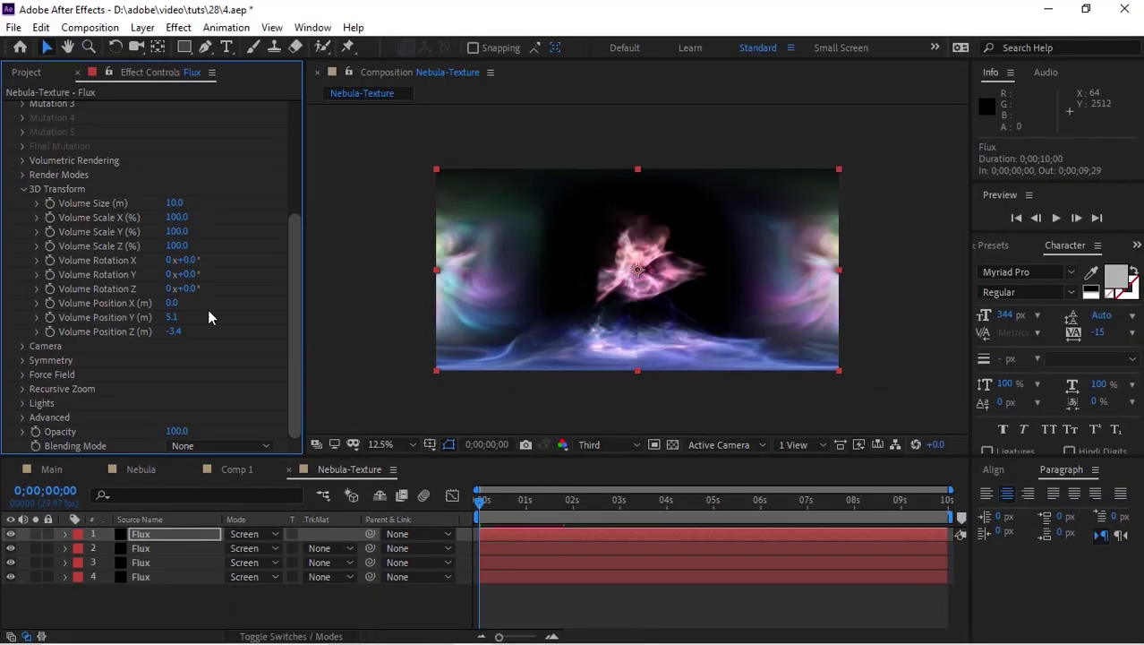
pyautogui.click(179, 312)
pyautogui.write('-5.1')
pyautogui.press('Return')
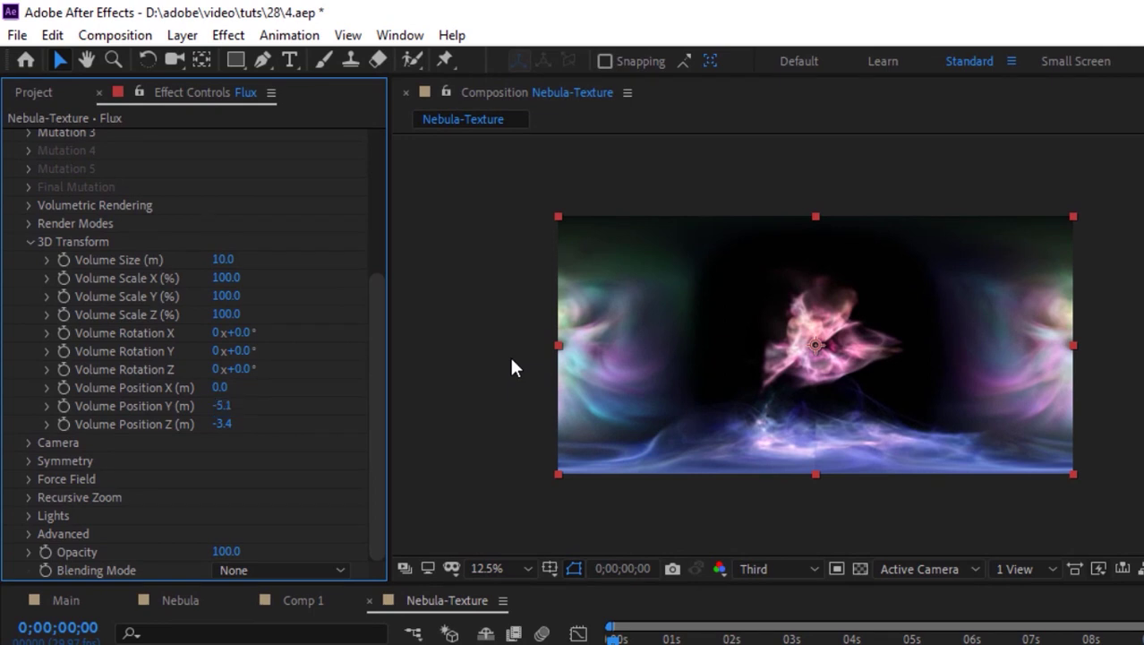
pyautogui.click(757, 638)
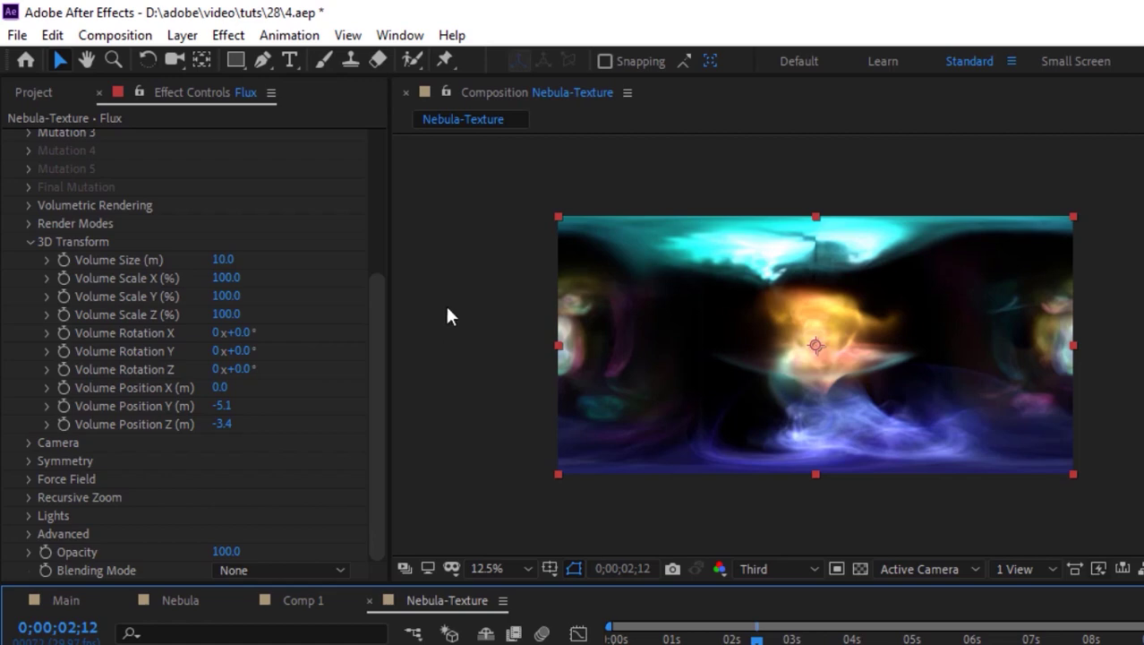
# - Create a composition named Texture with width and height of 1920 px
pyautogui.click(122, 38)
pyautogui.click(146, 61)
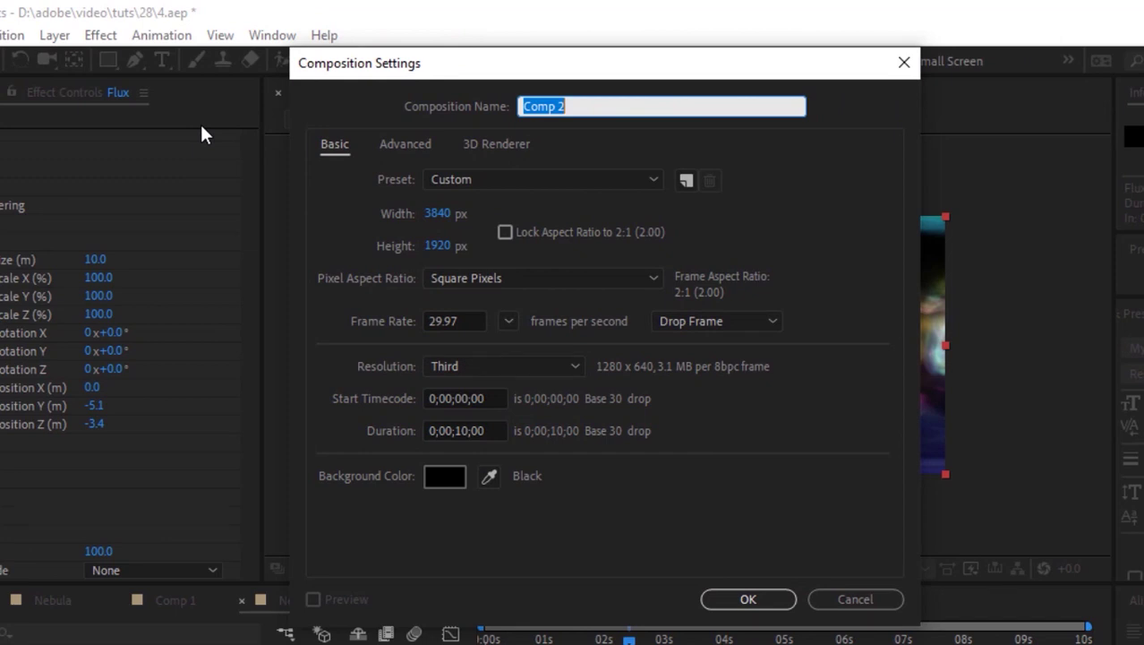
pyautogui.write('Box')
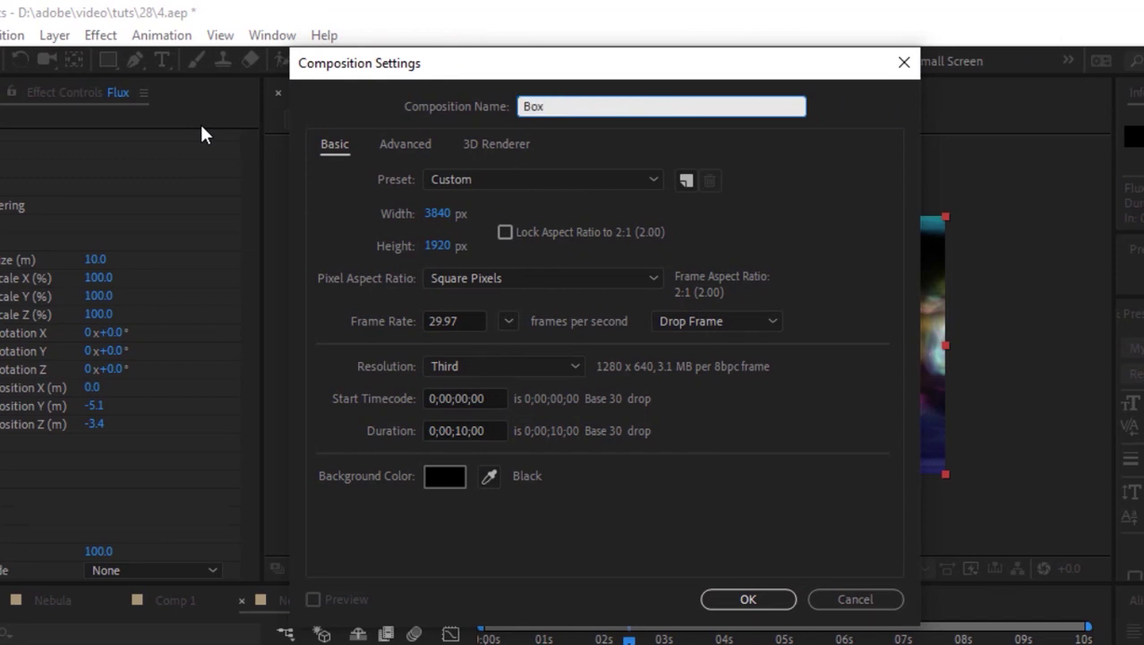
pyautogui.click(437, 213)
pyautogui.write('1920')
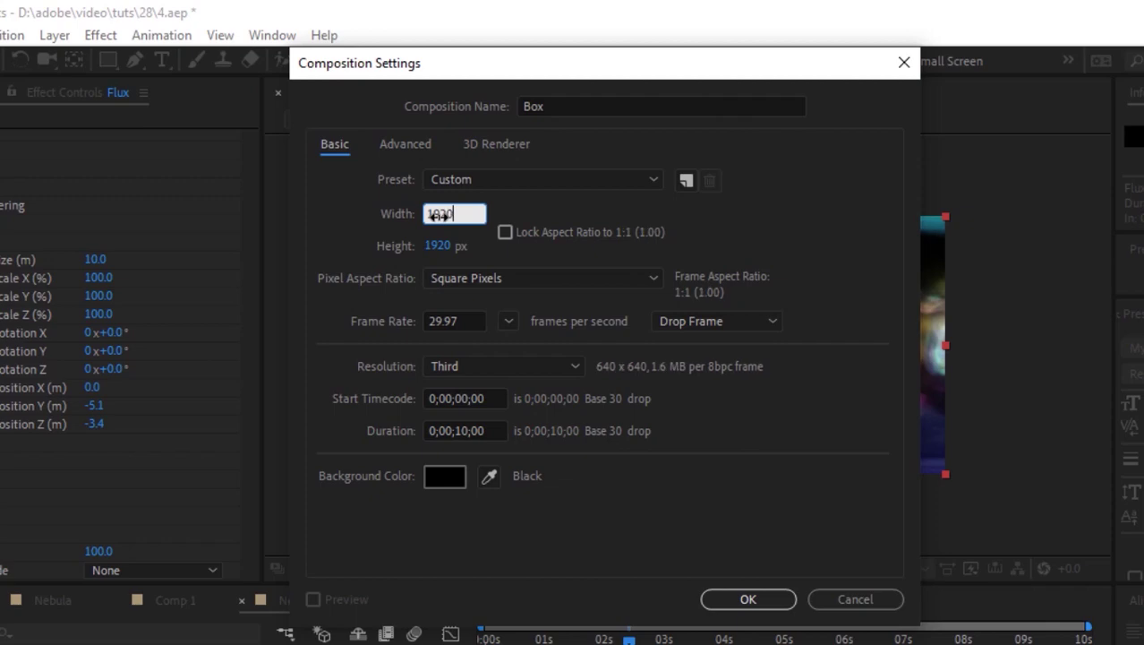
pyautogui.click(554, 105)
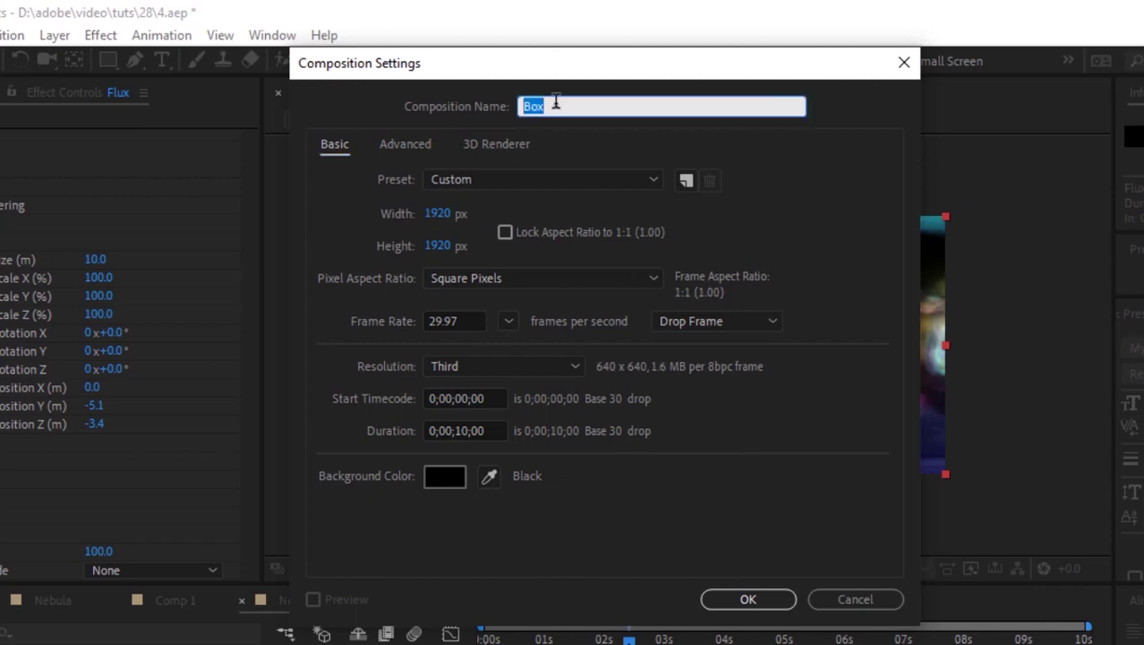
pyautogui.write('Texture')
pyautogui.press('Return')
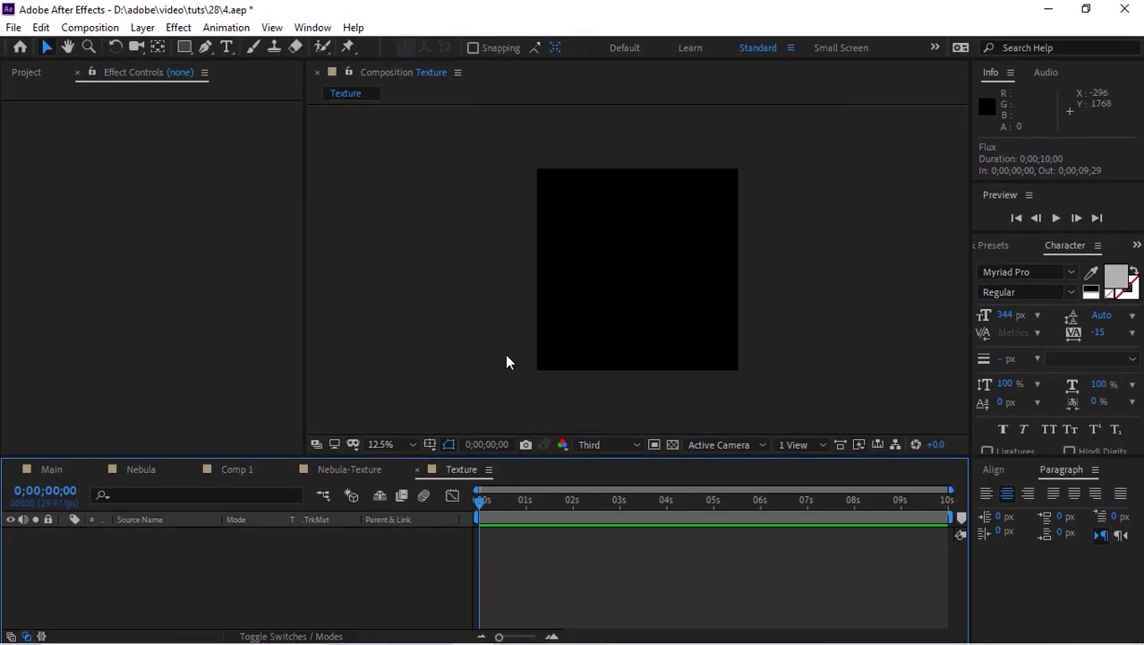
# - Place the Nebula-Texture composition as a layer in the Texture composition
pyautogui.click(23, 72)
pyautogui.click(88, 273)
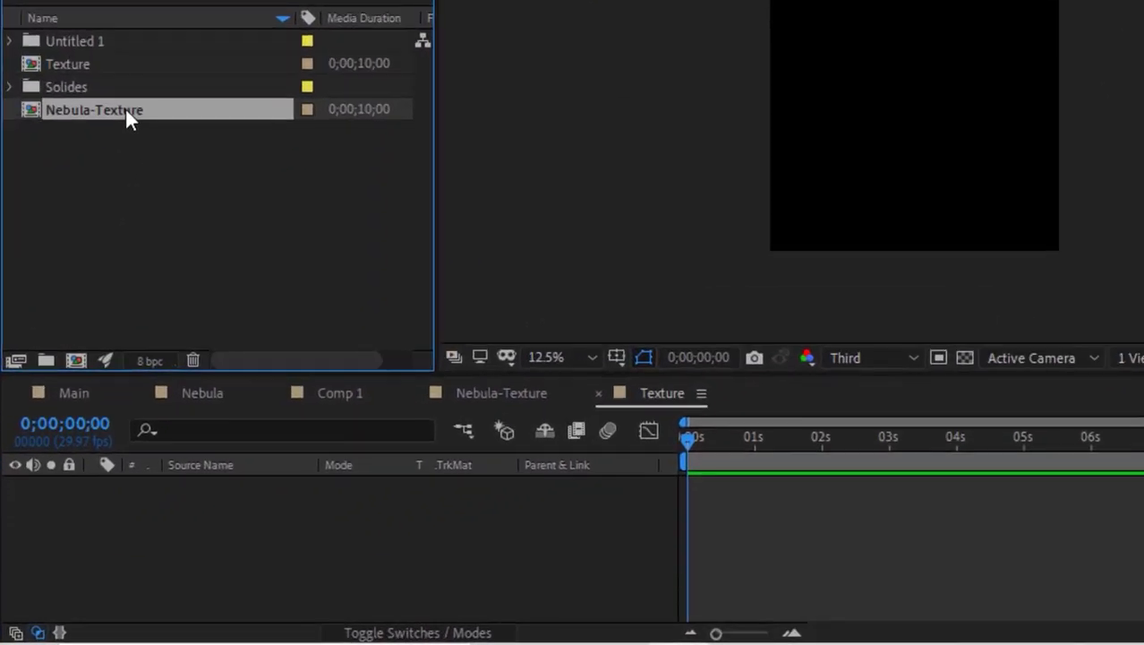
pyautogui.moveTo(126, 113); pyautogui.dragTo(250, 562)
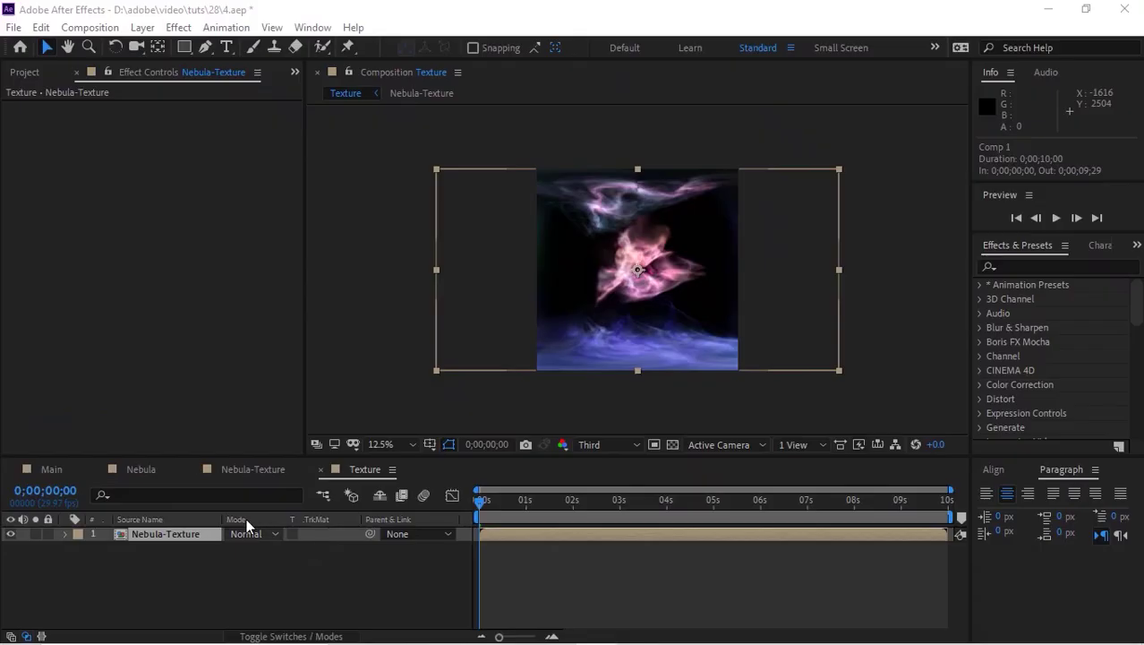
pyautogui.click(418, 536)
# - Apply CC Sphere from an Effects & Presets search for 'cc sp' and reveal its Rotation settings
pyautogui.click(995, 185)
pyautogui.write('cc sp')
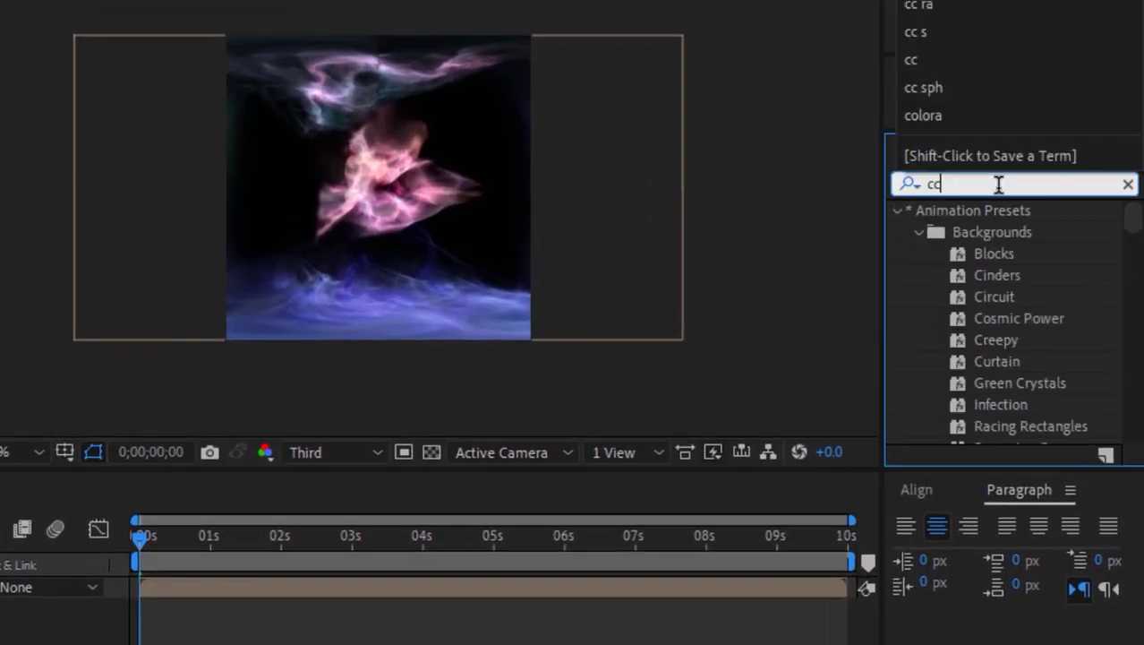
pyautogui.doubleClick(985, 297)
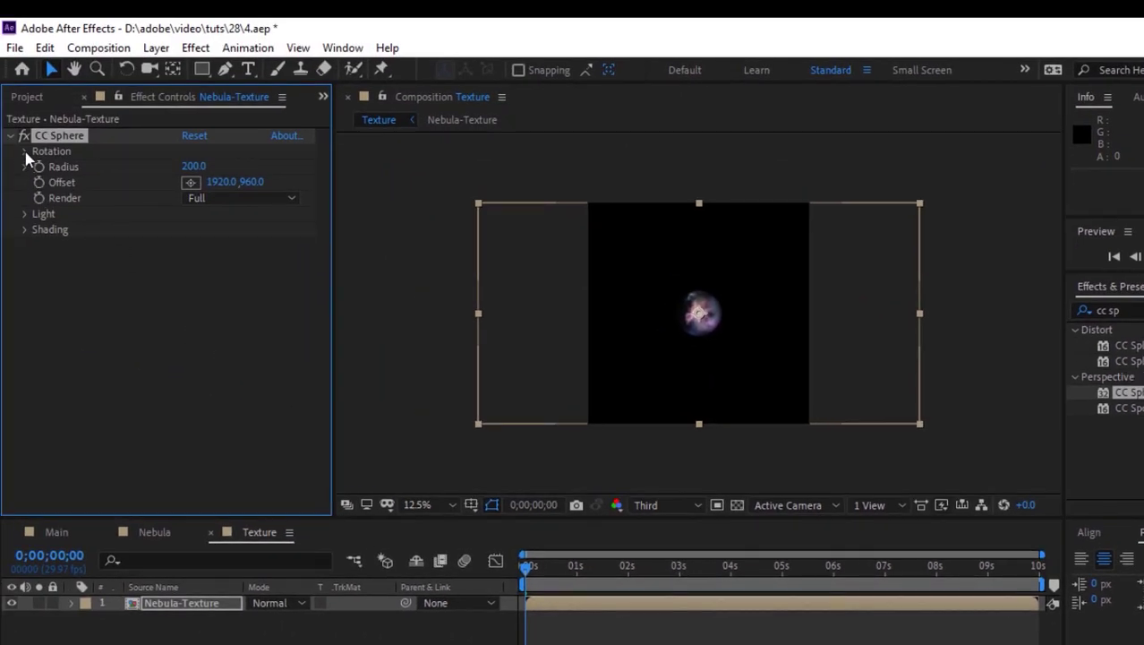
pyautogui.click(24, 151)
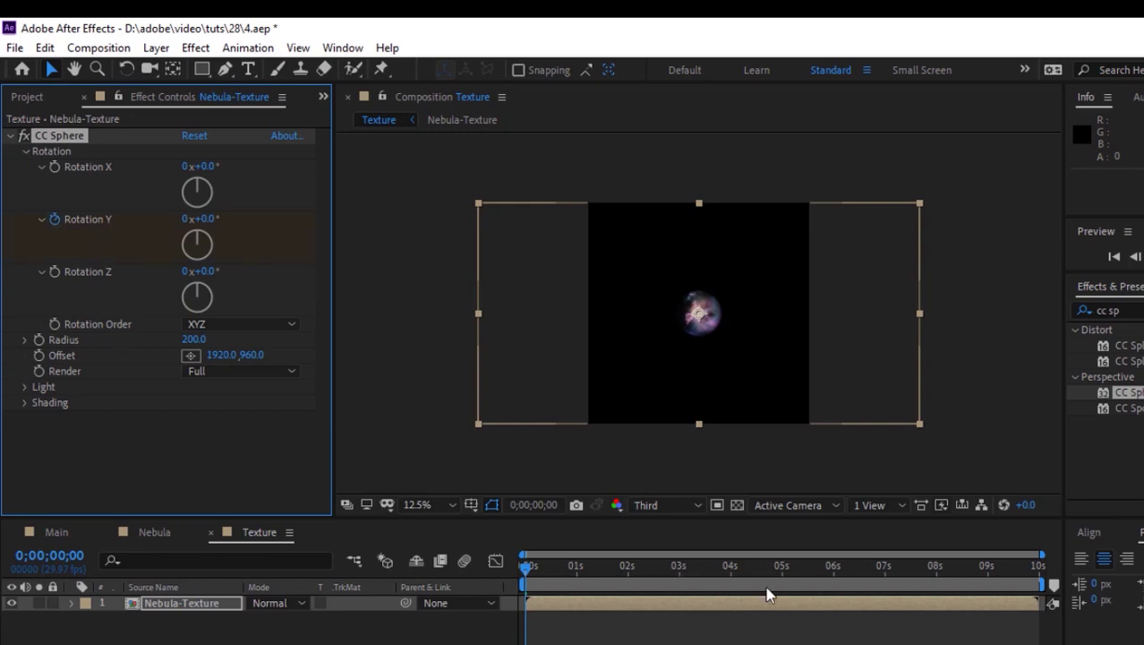
# - Keyframe CC Sphere Rotation Y to 1x+0.0° at the comp's end and scrub to preview the spin
pyautogui.press('End')
pyautogui.click(184, 218)
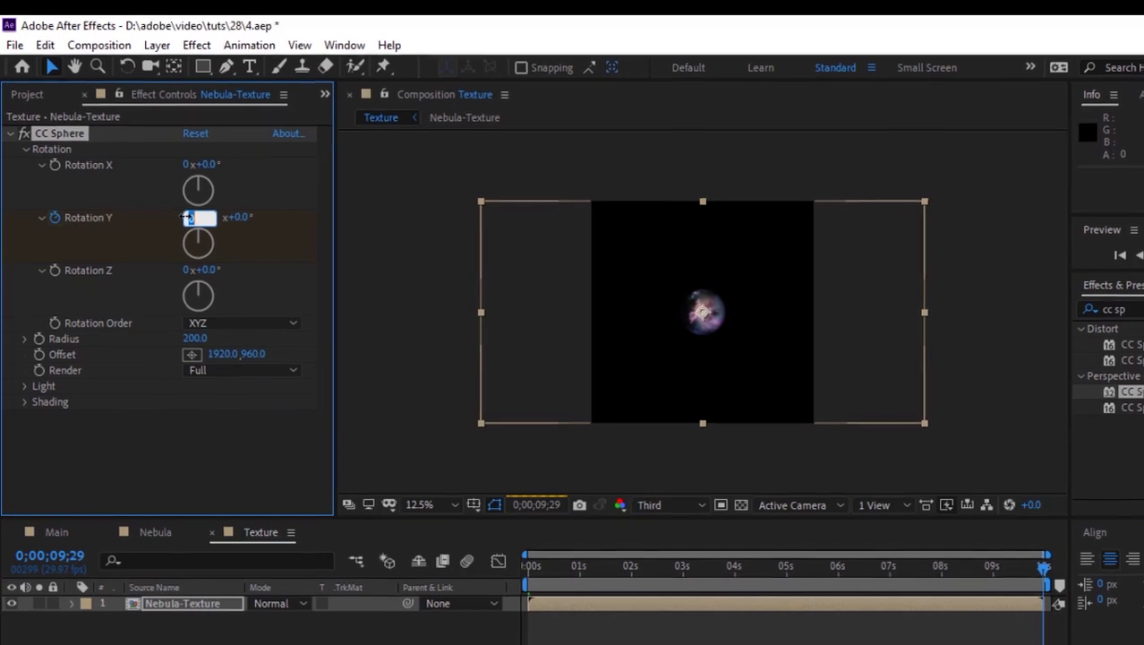
pyautogui.write('1')
pyautogui.press('Return')
pyautogui.click(618, 565)
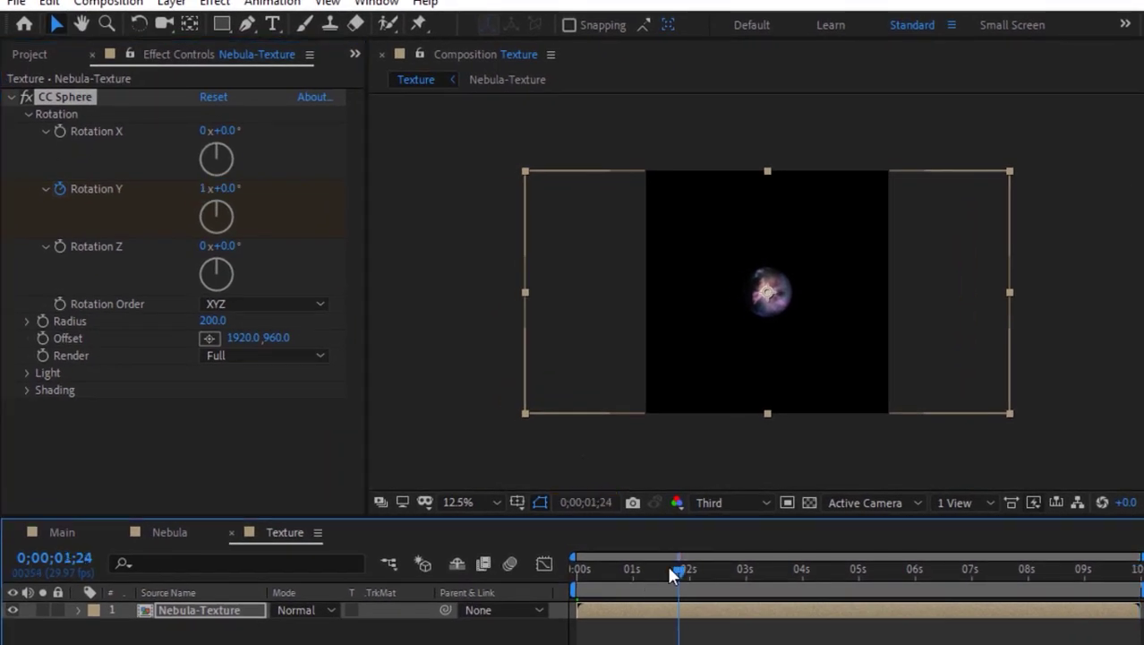
pyautogui.moveTo(672, 571); pyautogui.dragTo(817, 571)
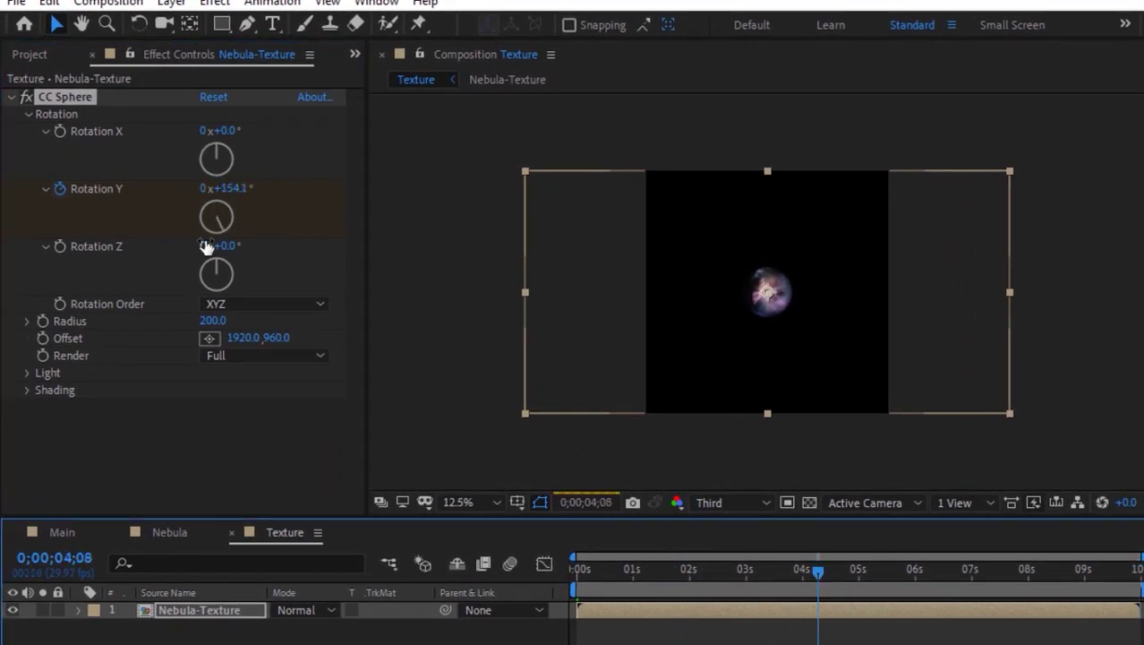
# - Enlarge the sphere's radius to 750 so it fills the frame
pyautogui.click(212, 321)
pyautogui.write('750')
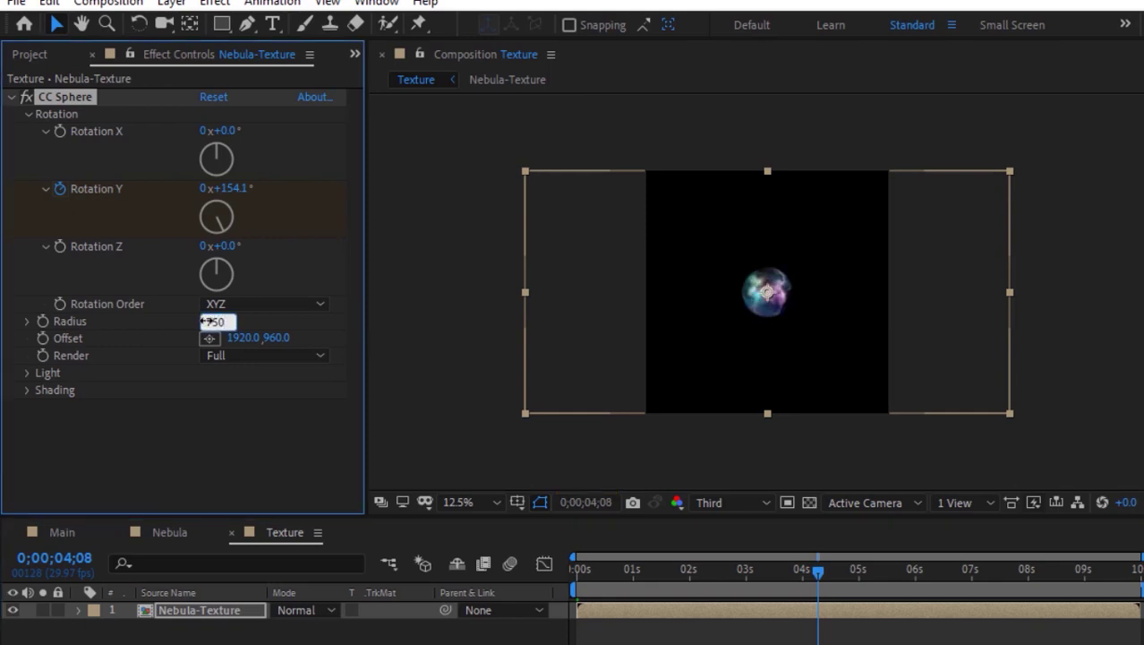
pyautogui.press('Return')
pyautogui.click(774, 570)
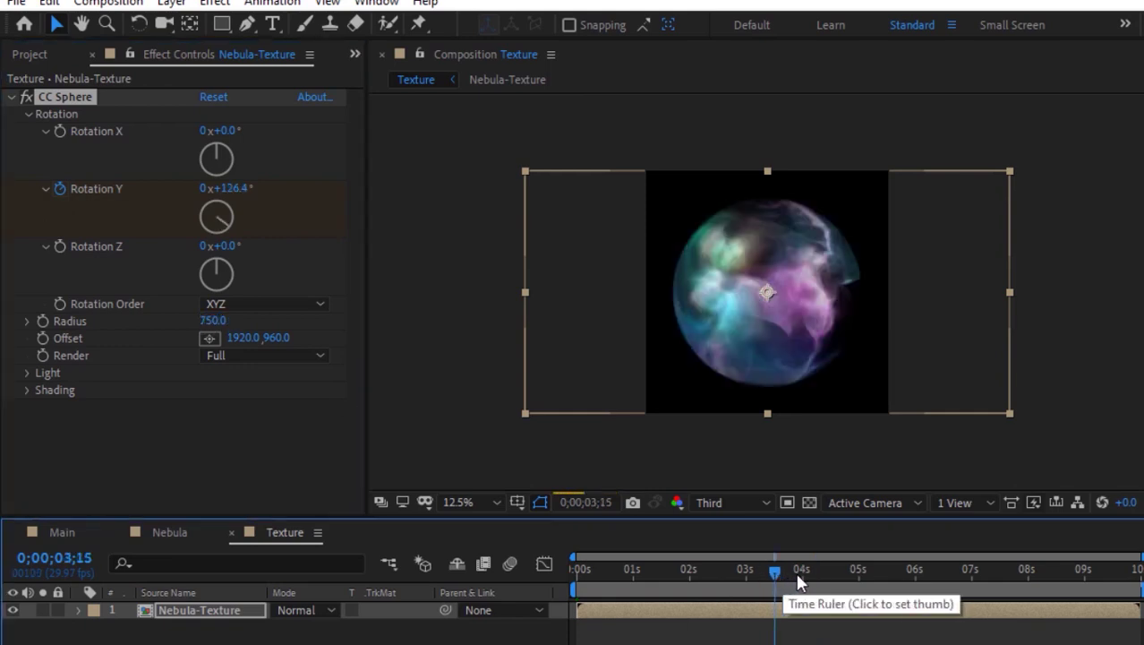
pyautogui.click(878, 573)
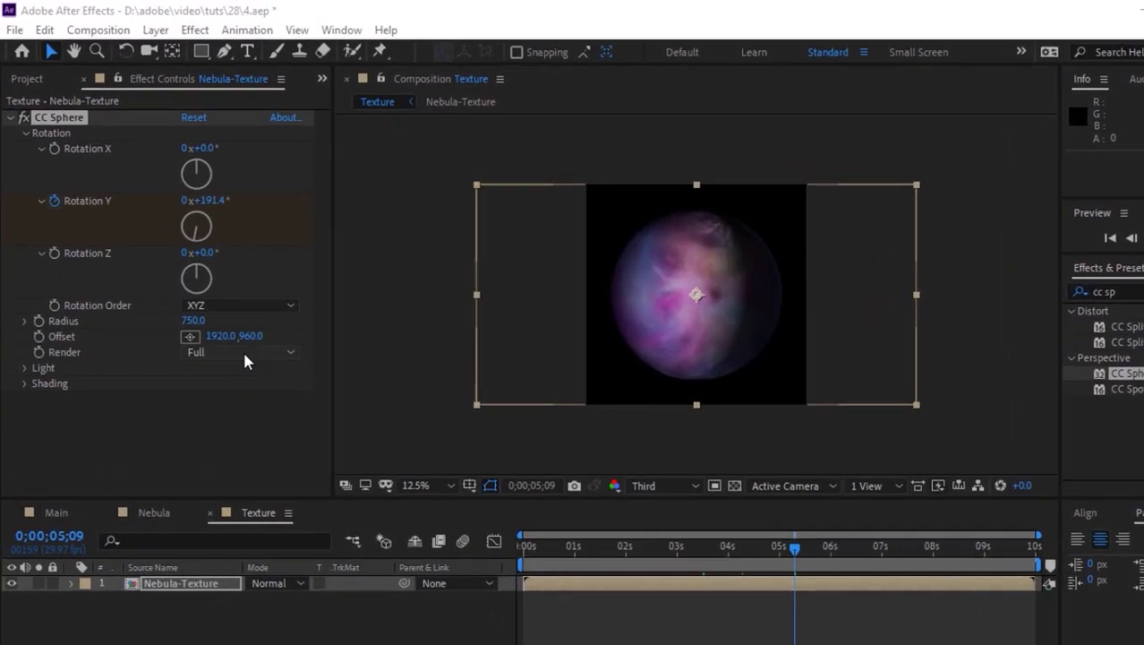
pyautogui.click(273, 358)
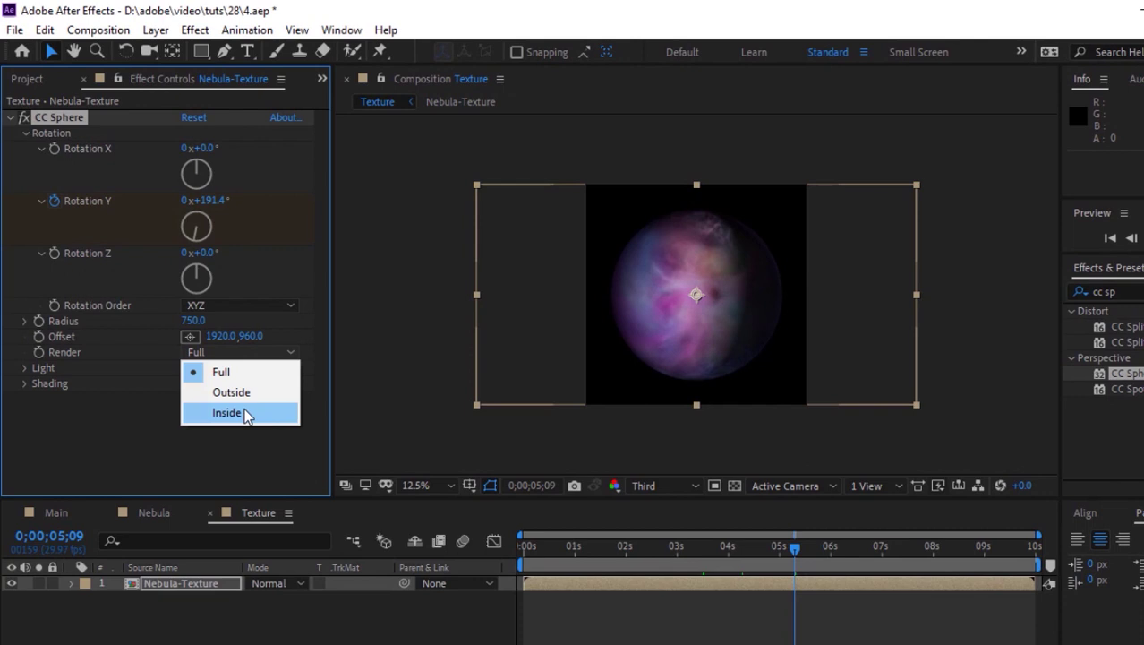
# - Set CC Sphere Render to Inside after comparing it with Outside
pyautogui.click(247, 414)
pyautogui.click(727, 545)
pyautogui.click(218, 347)
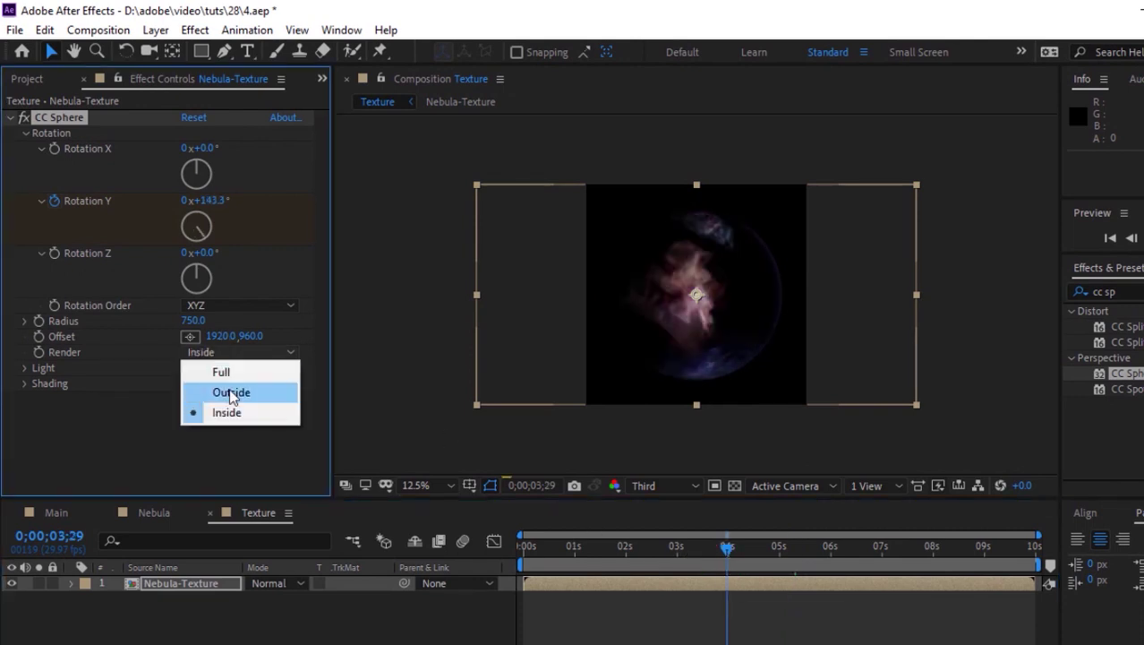
pyautogui.click(231, 393)
pyautogui.click(250, 354)
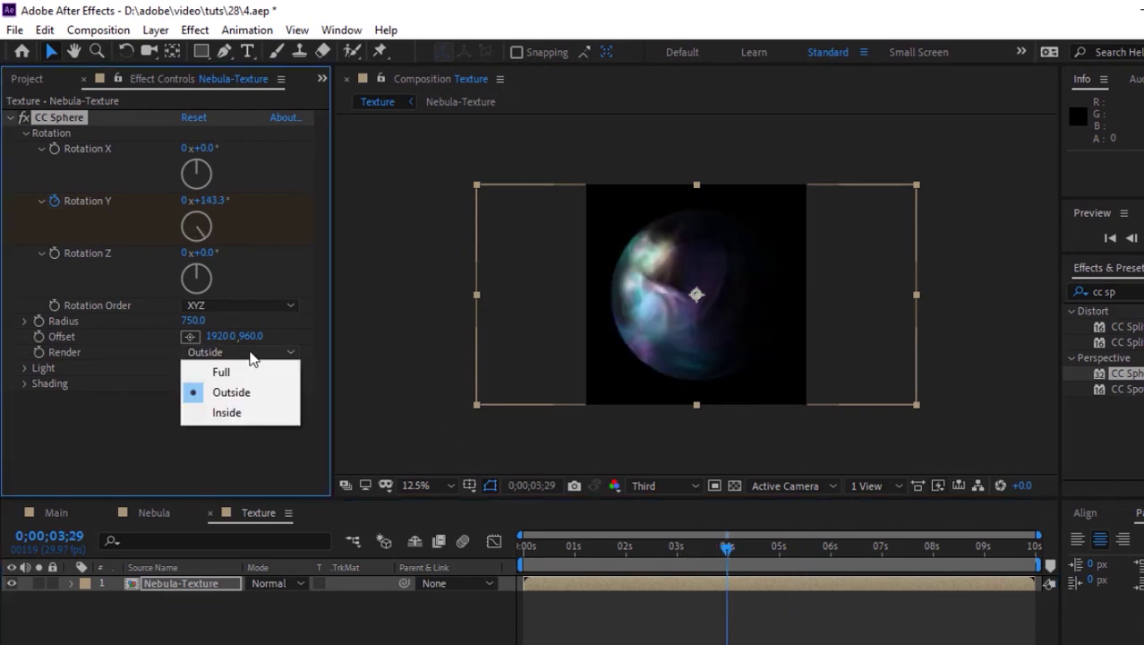
pyautogui.click(227, 412)
# - Duplicate the sphere layer, making the top copy render Outside with Screen blending
pyautogui.click(181, 583)
pyautogui.hotkey('ctrl', 'd')
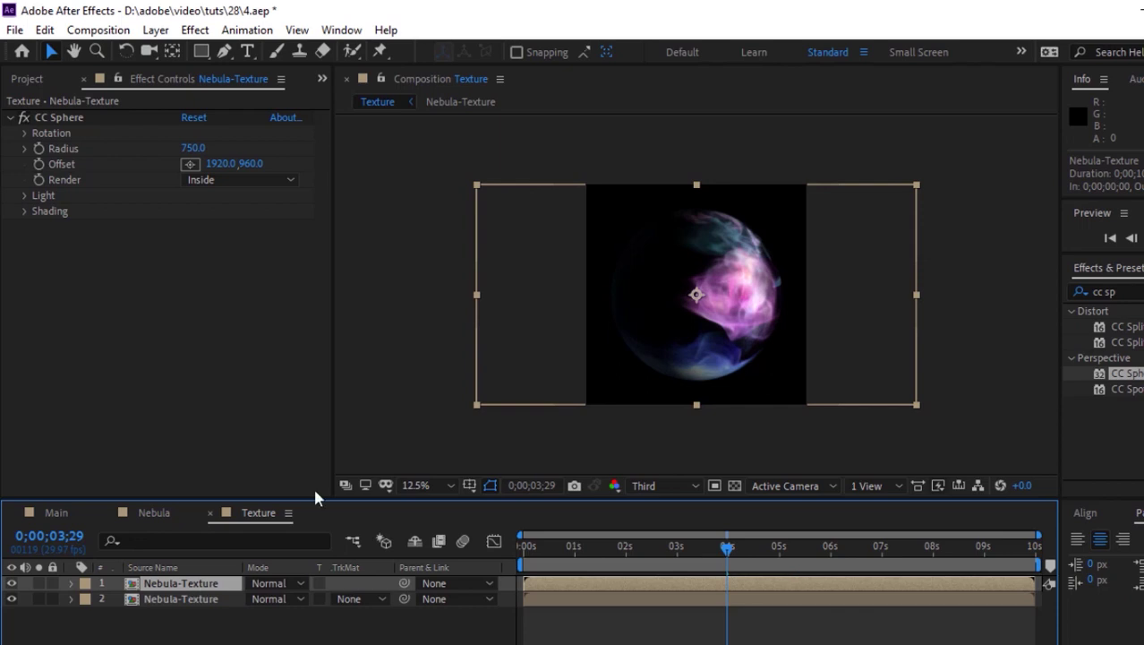
pyautogui.click(253, 180)
pyautogui.click(248, 219)
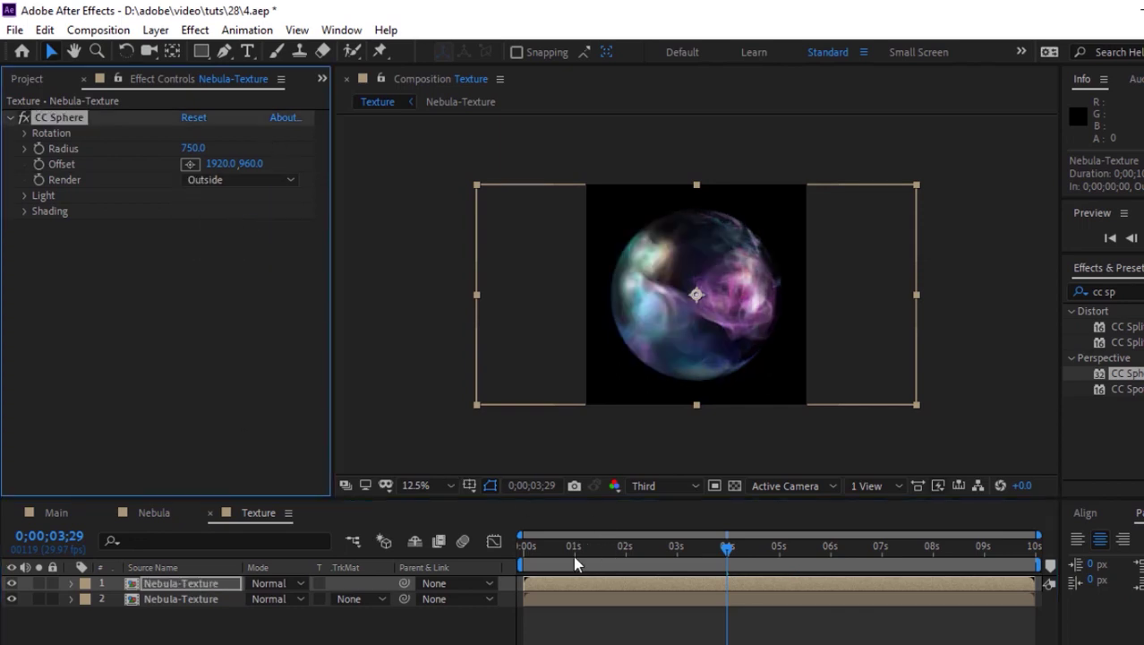
pyautogui.click(280, 584)
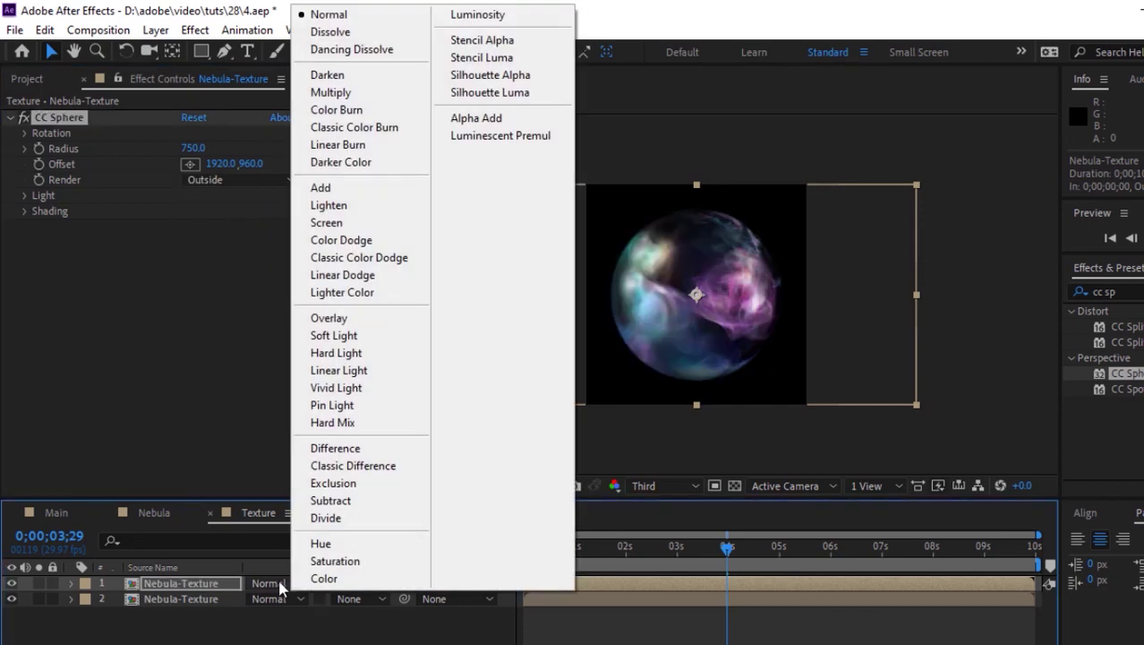
pyautogui.click(371, 229)
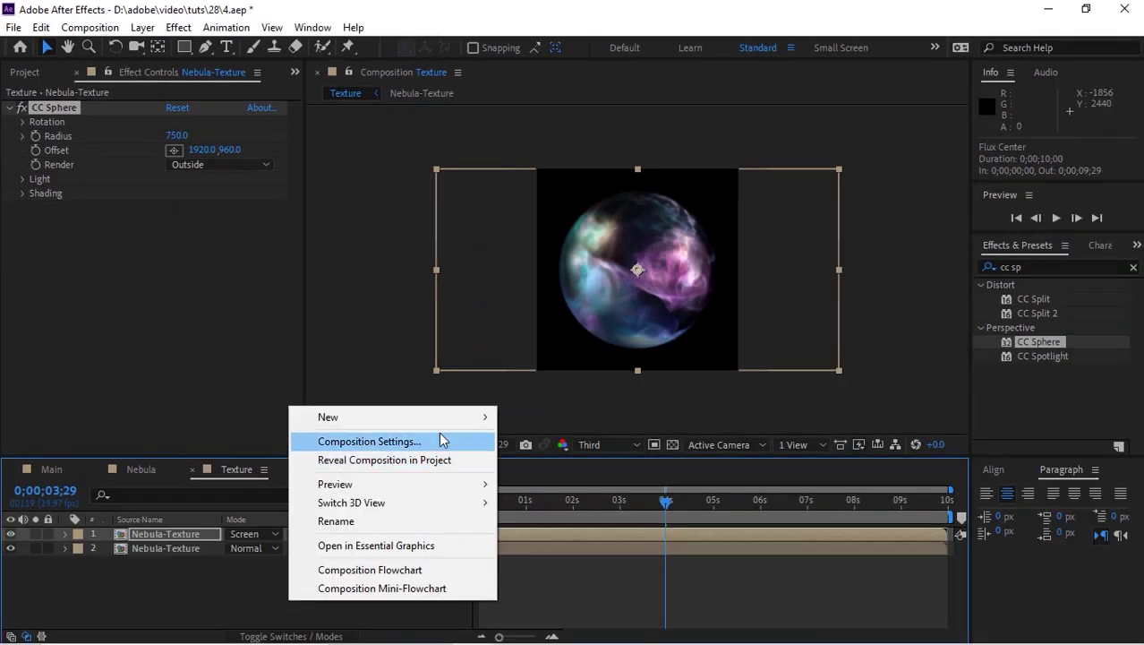
# - Create a new black solid layer named Center
pyautogui.moveTo(459, 417)
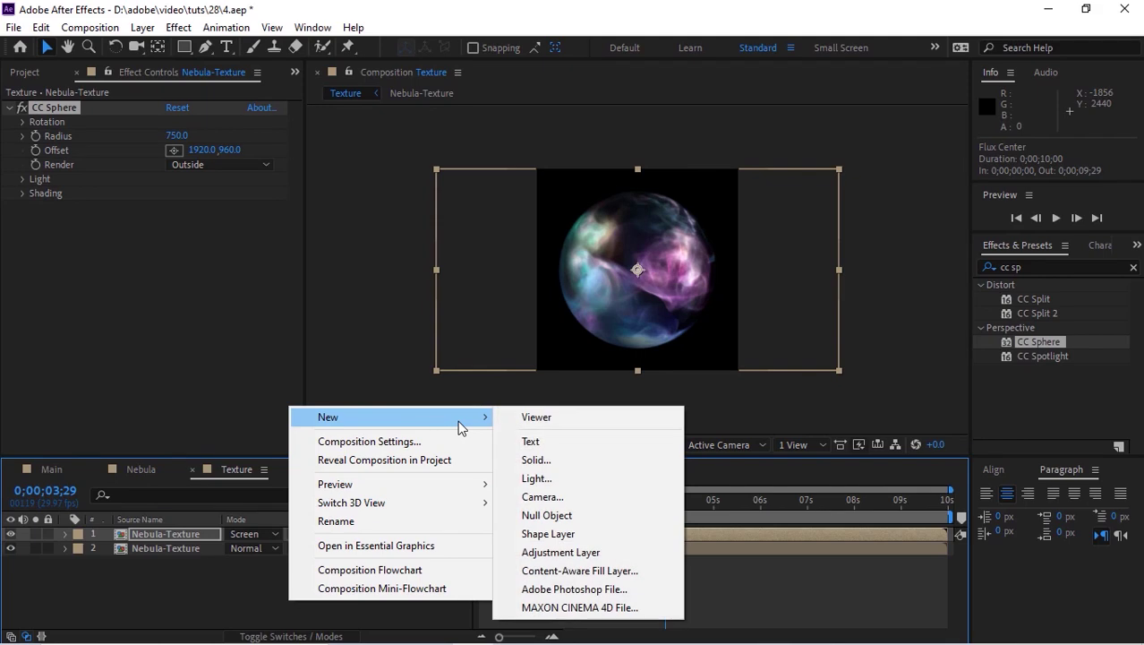
pyautogui.click(531, 475)
pyautogui.write('Center')
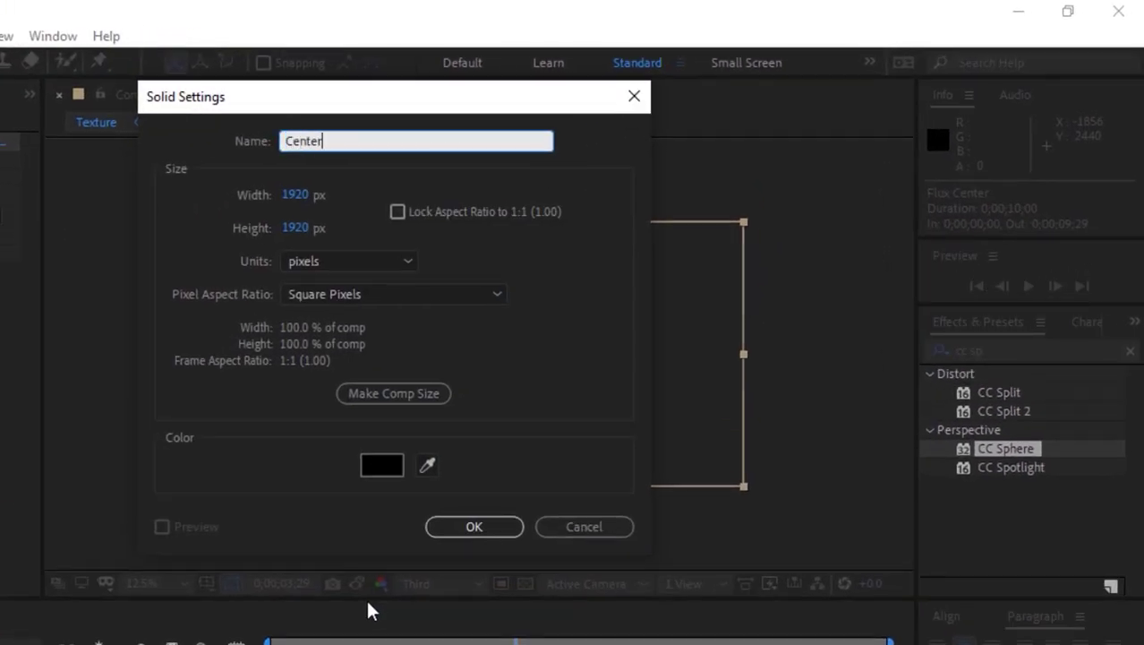
pyautogui.press('Return')
# - Move Center between the two sphere copies, set its mode to Screen, and solo it
pyautogui.moveTo(142, 537); pyautogui.dragTo(153, 562)
pyautogui.click(274, 549)
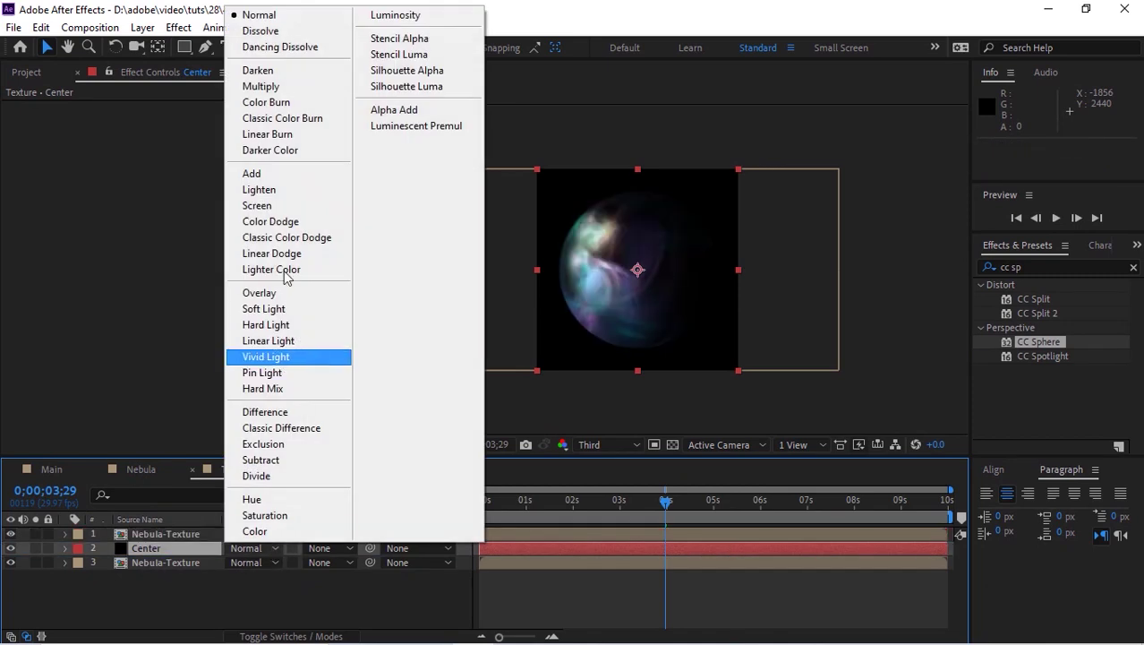
pyautogui.click(296, 206)
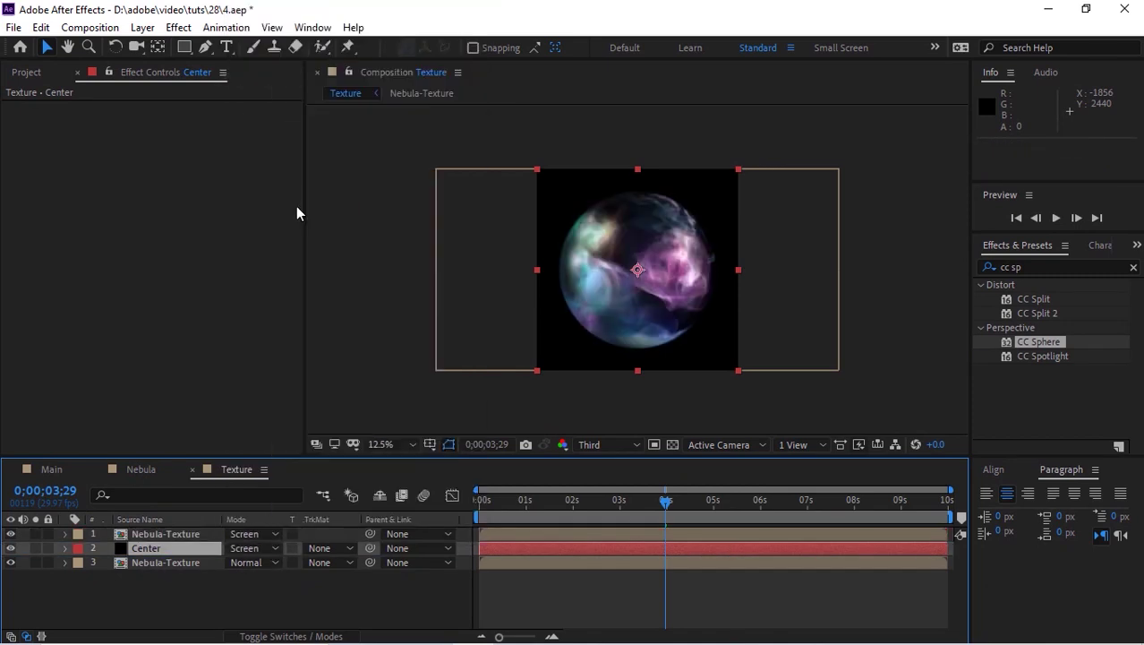
pyautogui.click(34, 548)
# - Apply the Mettle Flux effect to Center with the Aurora Borealis preset
pyautogui.rightClick(131, 252)
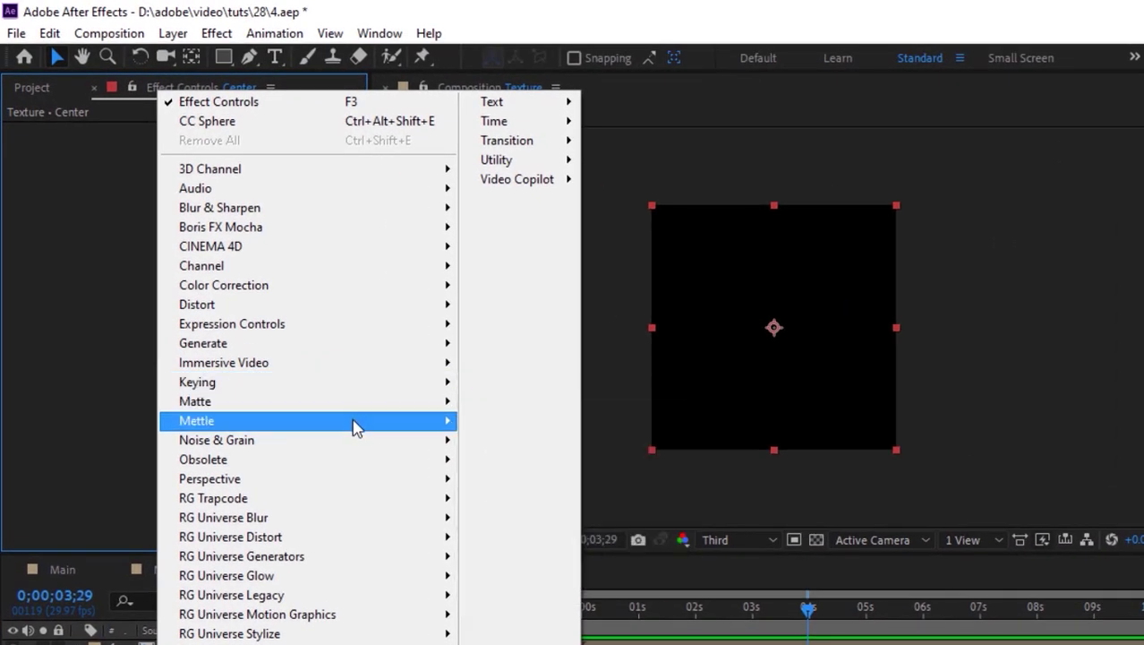
pyautogui.moveTo(355, 423)
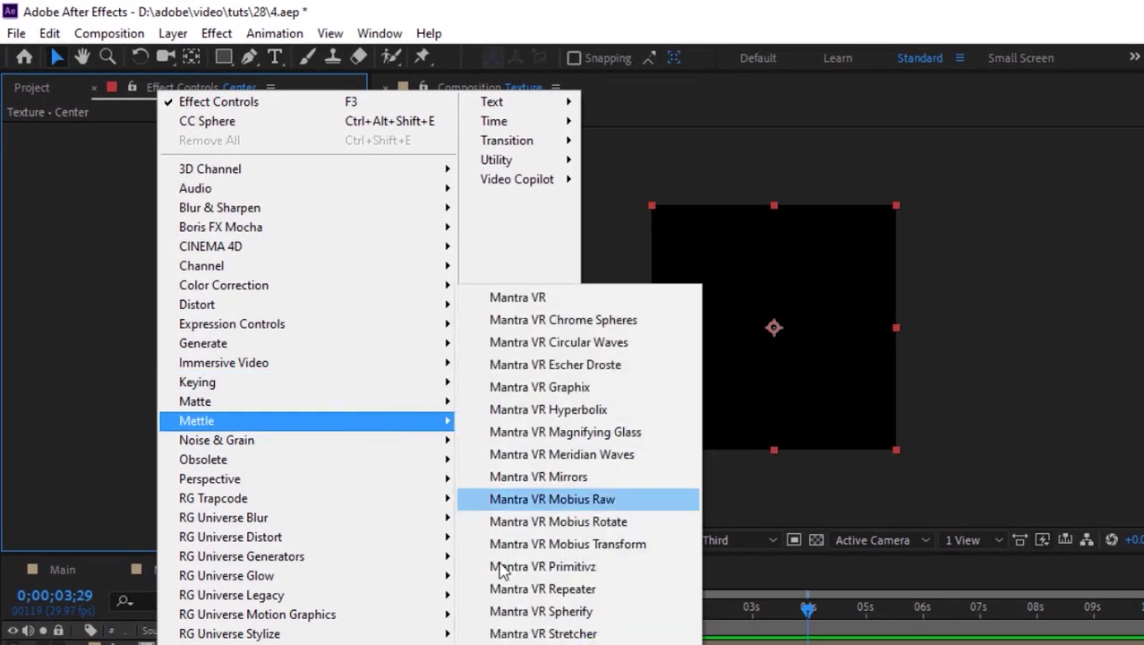
pyautogui.click(640, 637)
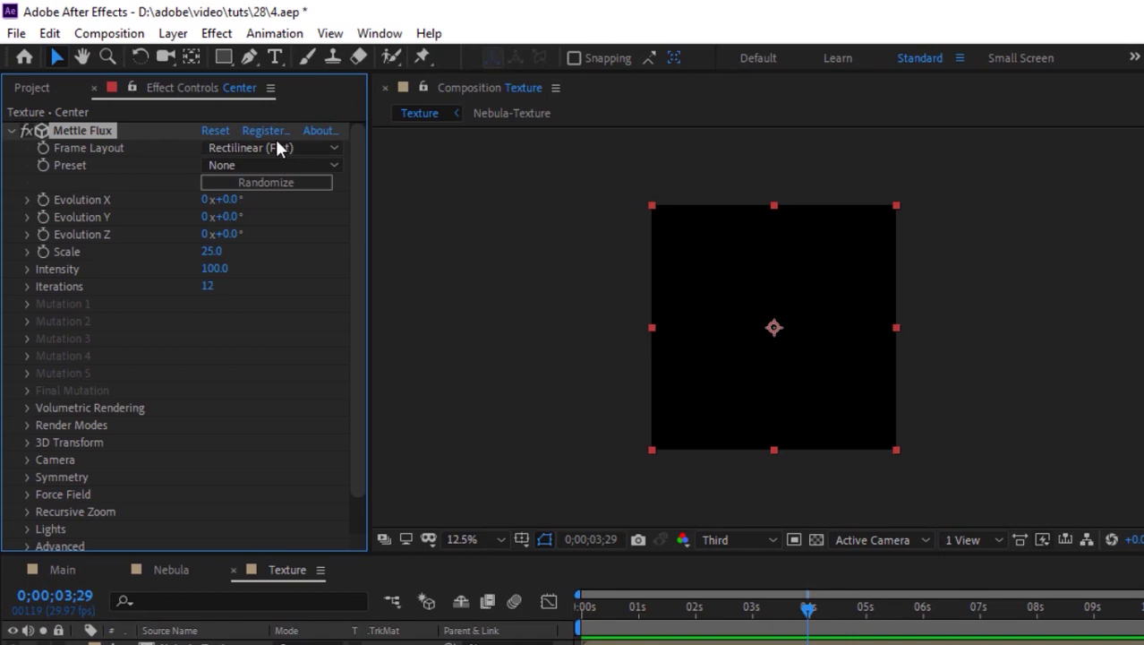
pyautogui.click(247, 165)
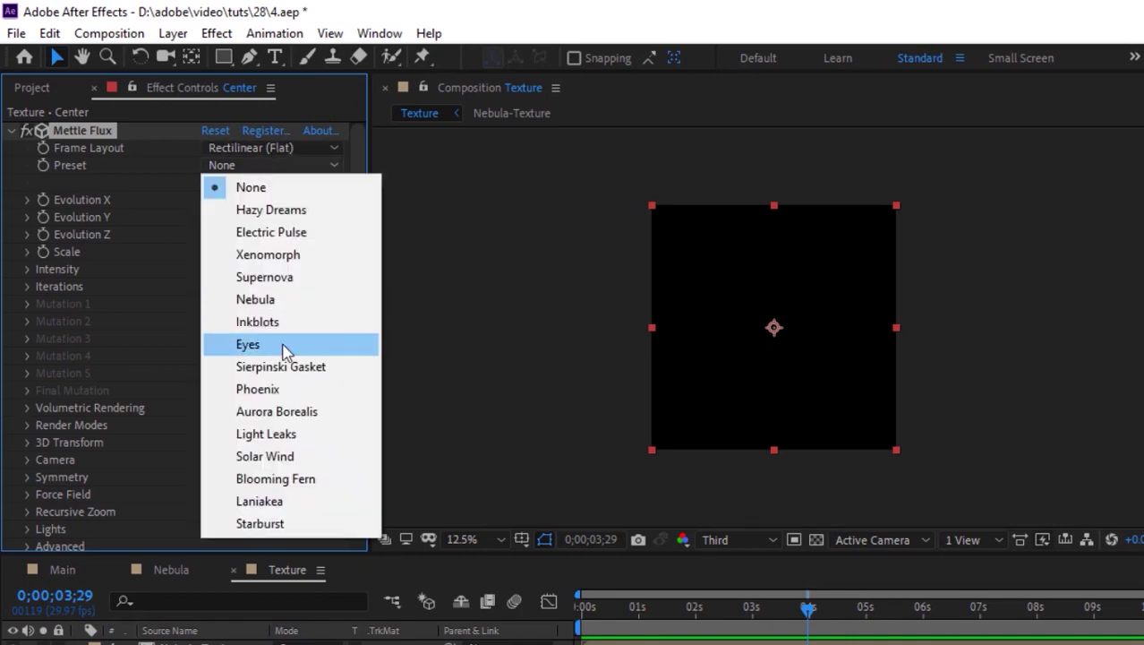
pyautogui.click(292, 413)
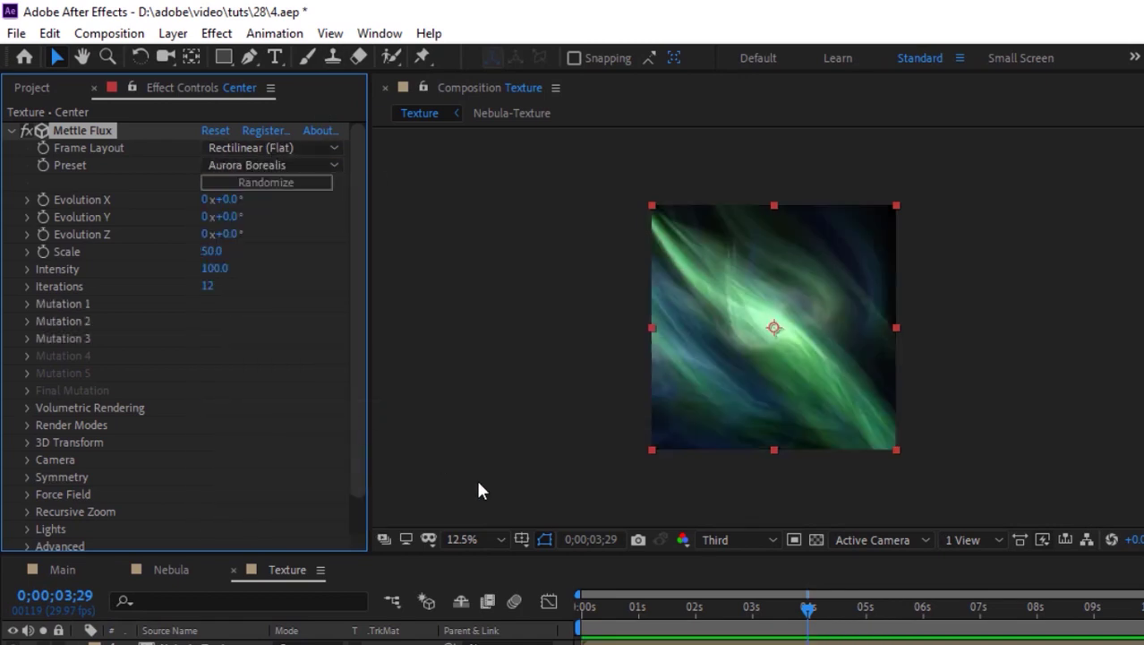
# - Set Flux's Volume Position Z to 17.5
pyautogui.click(27, 443)
pyautogui.scroll(-5, 239, 501)
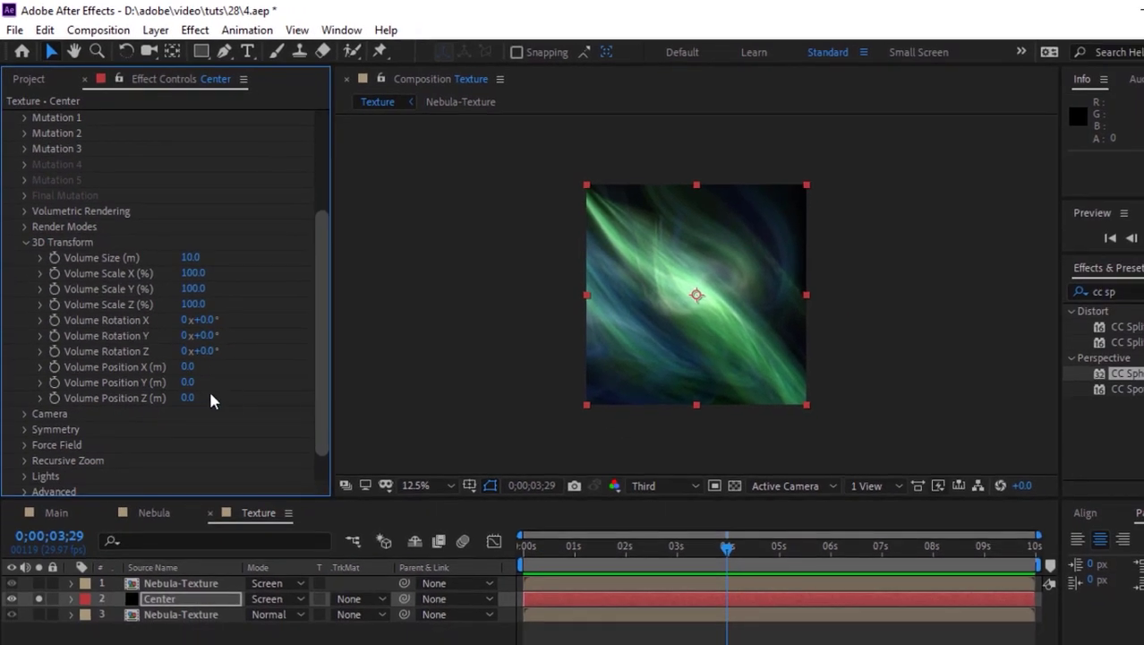
pyautogui.click(208, 442)
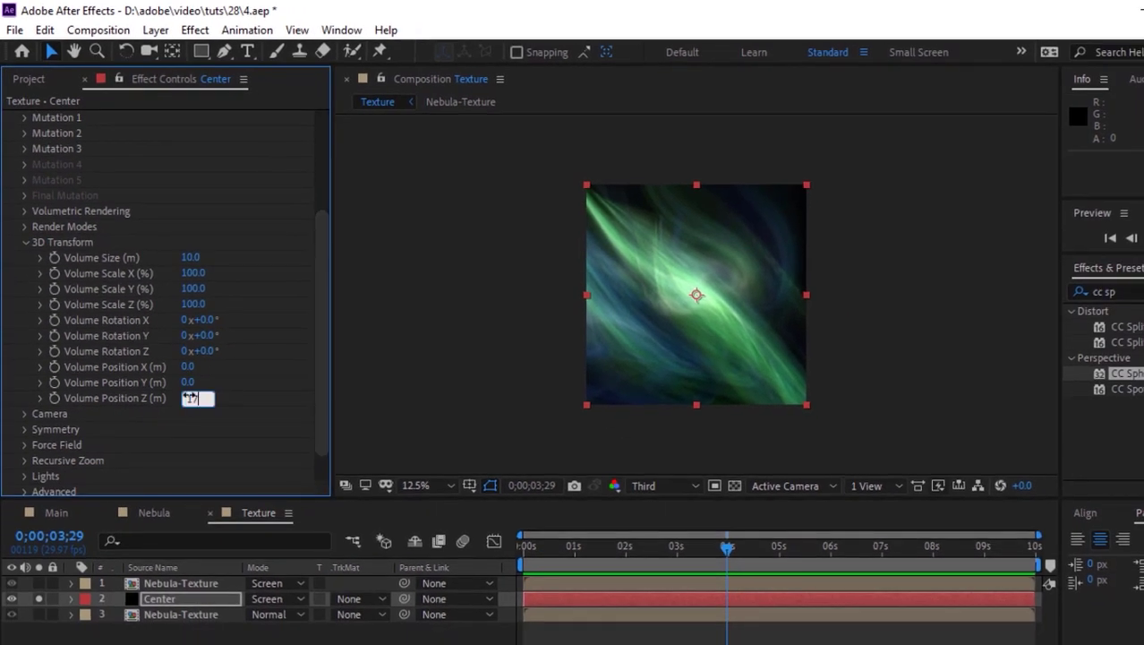
pyautogui.write('17.5')
pyautogui.press('Return')
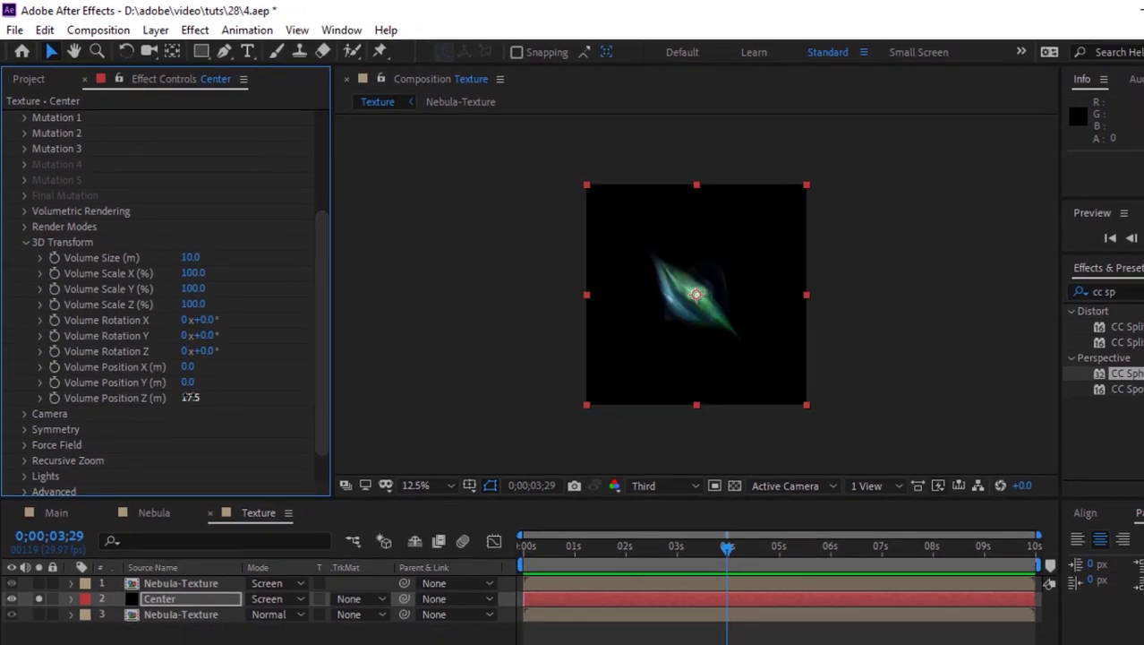
# - Keyframe Volume Rotation Y from frame 0 to one full revolution at the end, then scrub to preview
pyautogui.click(567, 555)
pyautogui.press('Home')
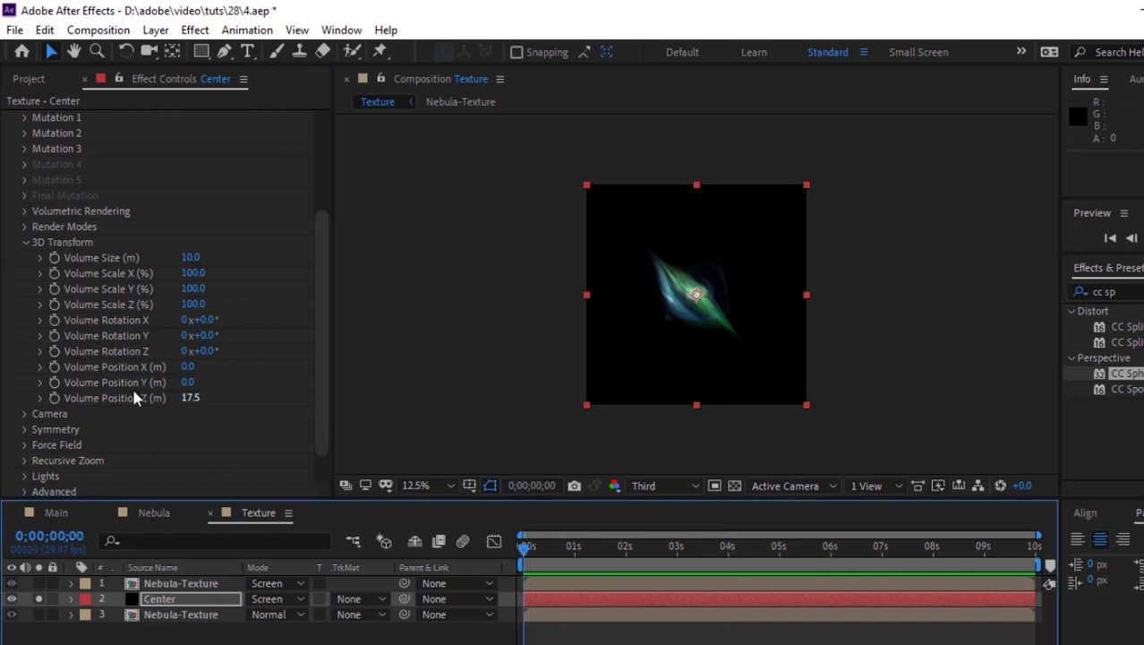
pyautogui.click(54, 336)
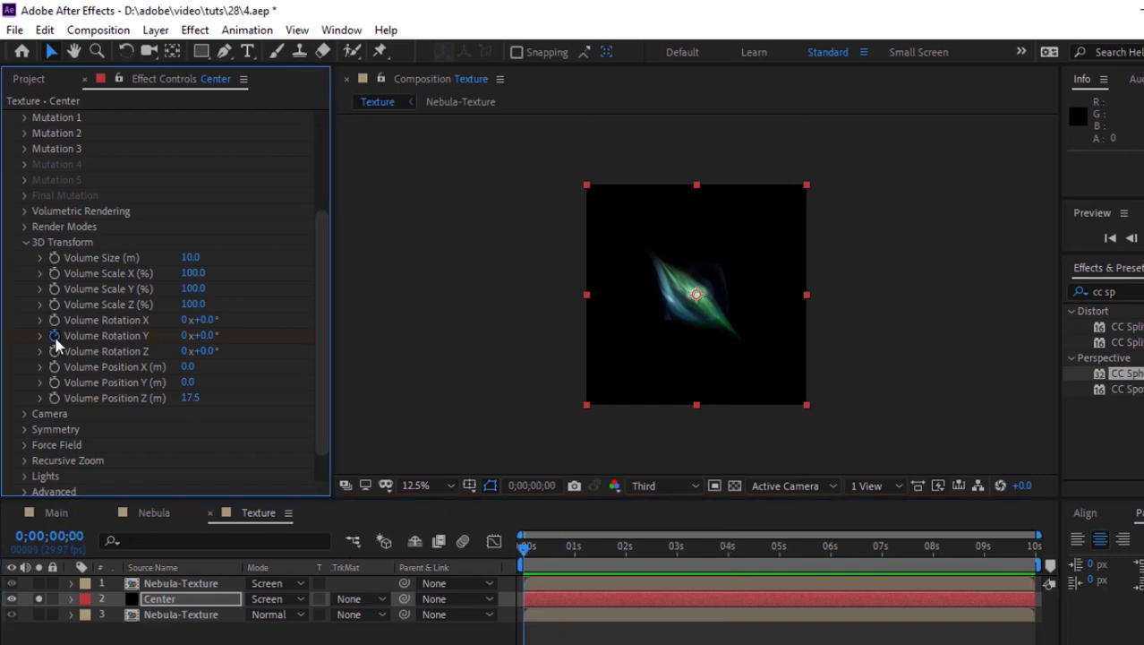
pyautogui.moveTo(684, 548); pyautogui.dragTo(1081, 555)
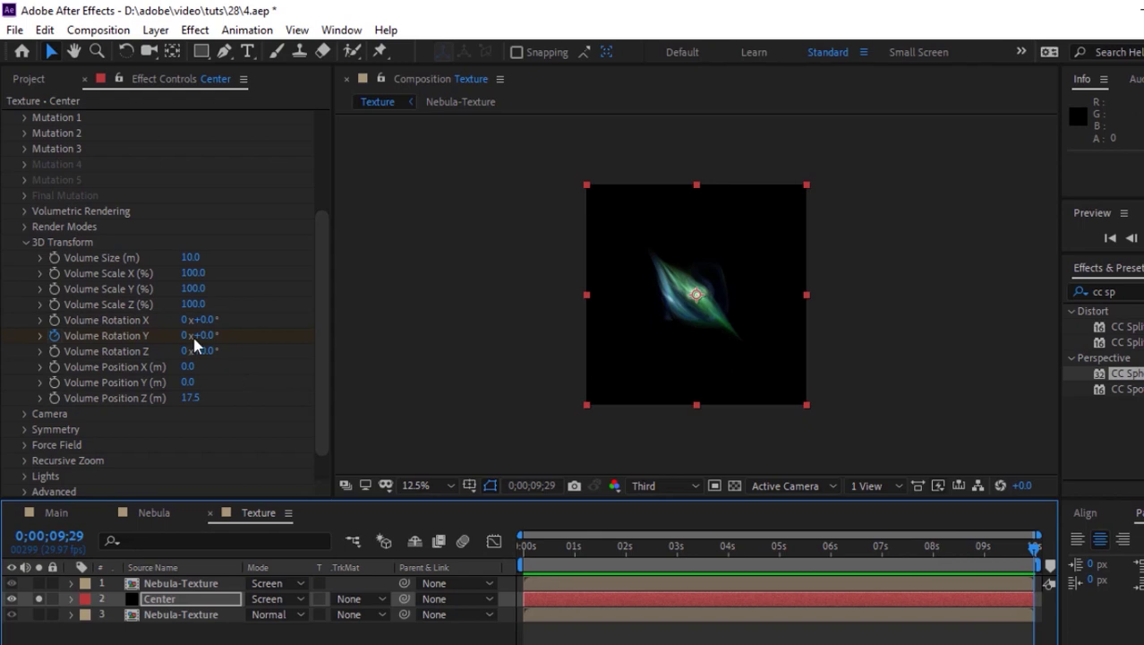
pyautogui.click(184, 337)
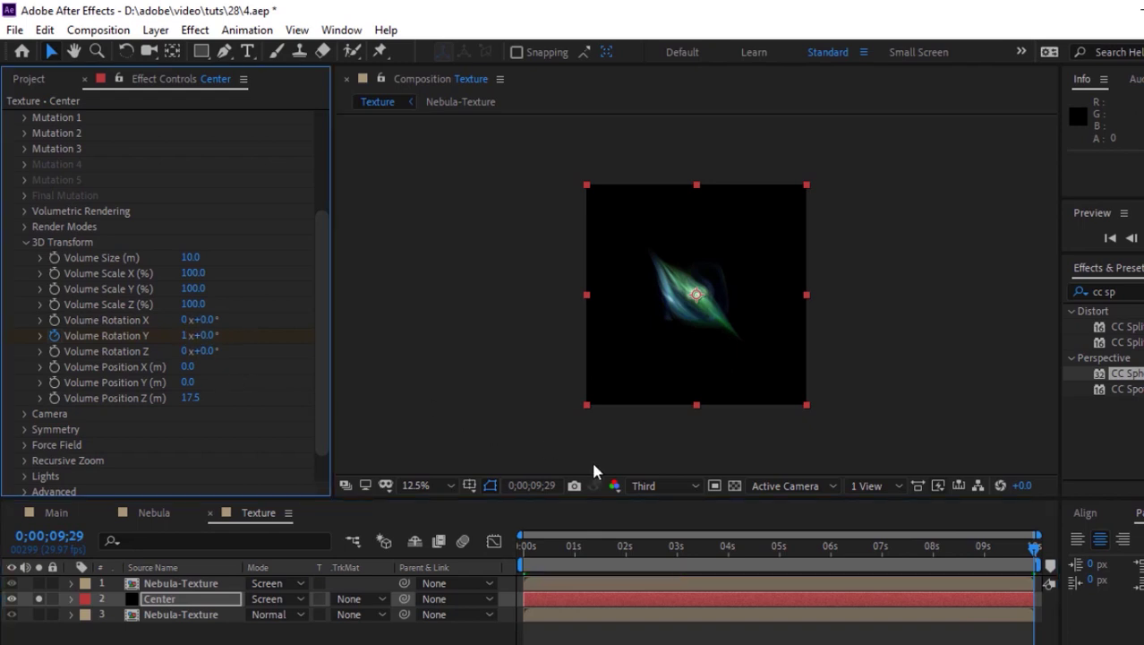
pyautogui.moveTo(780, 548); pyautogui.dragTo(683, 547)
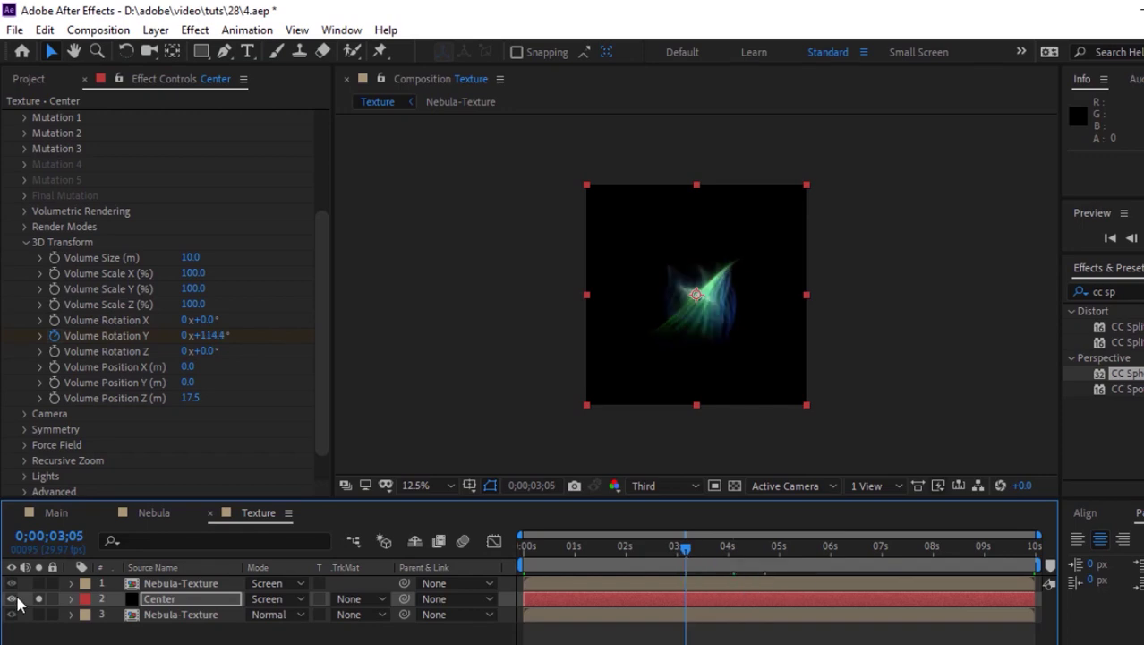
pyautogui.click(798, 553)
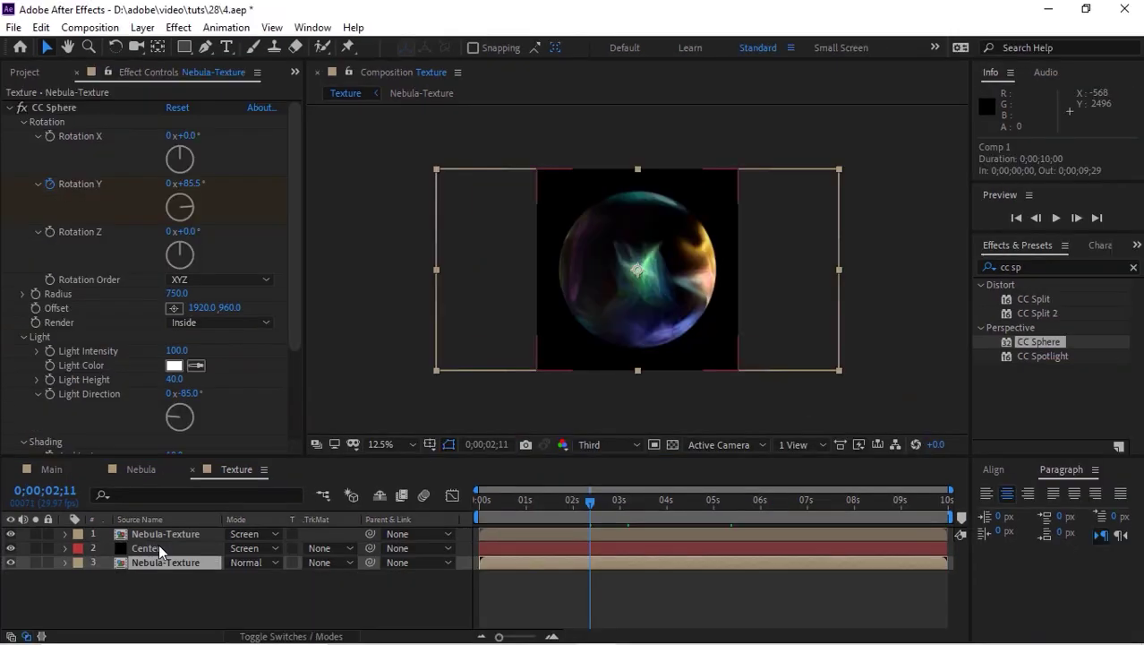
# - Give the bottom Nebula-Texture sphere Ambient 100, Diffuse 0, Specular 0, Roughness 0.001, Metal 0
pyautogui.click(159, 598)
pyautogui.click(170, 614)
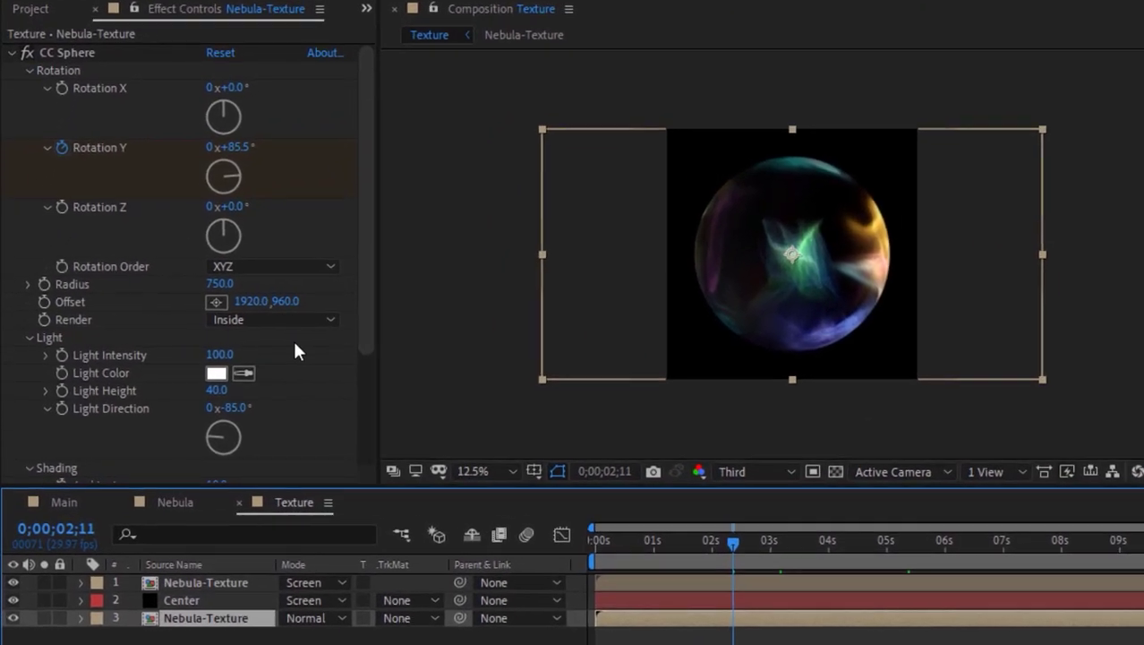
pyautogui.scroll(-3, 376, 371)
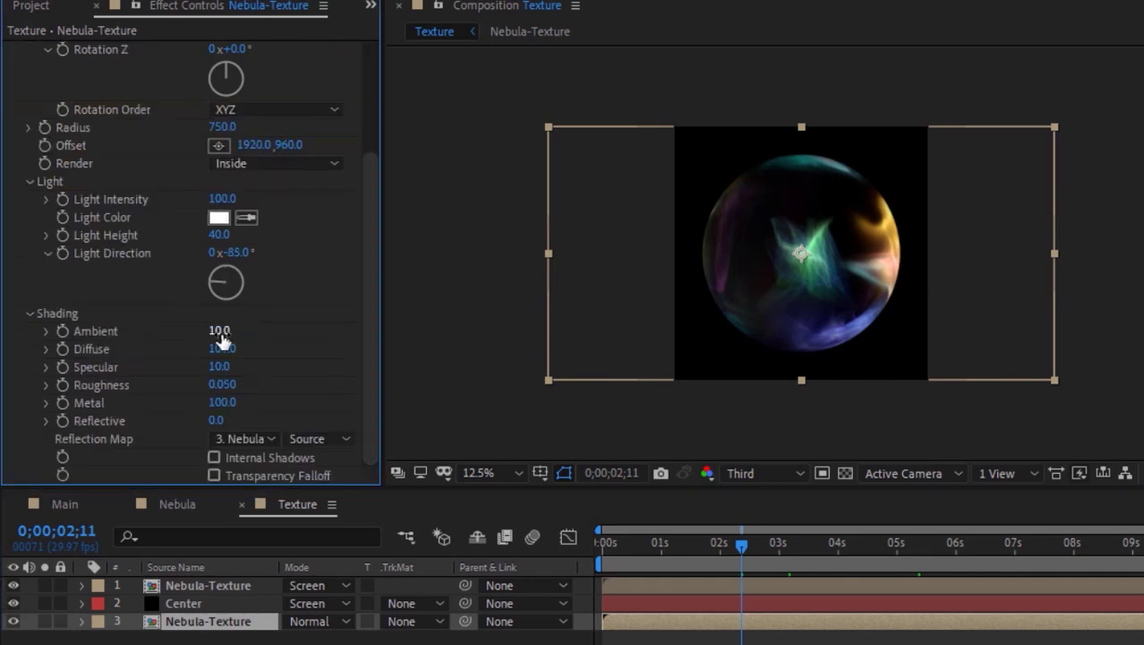
pyautogui.click(221, 333)
pyautogui.write('100')
pyautogui.press('Tab')
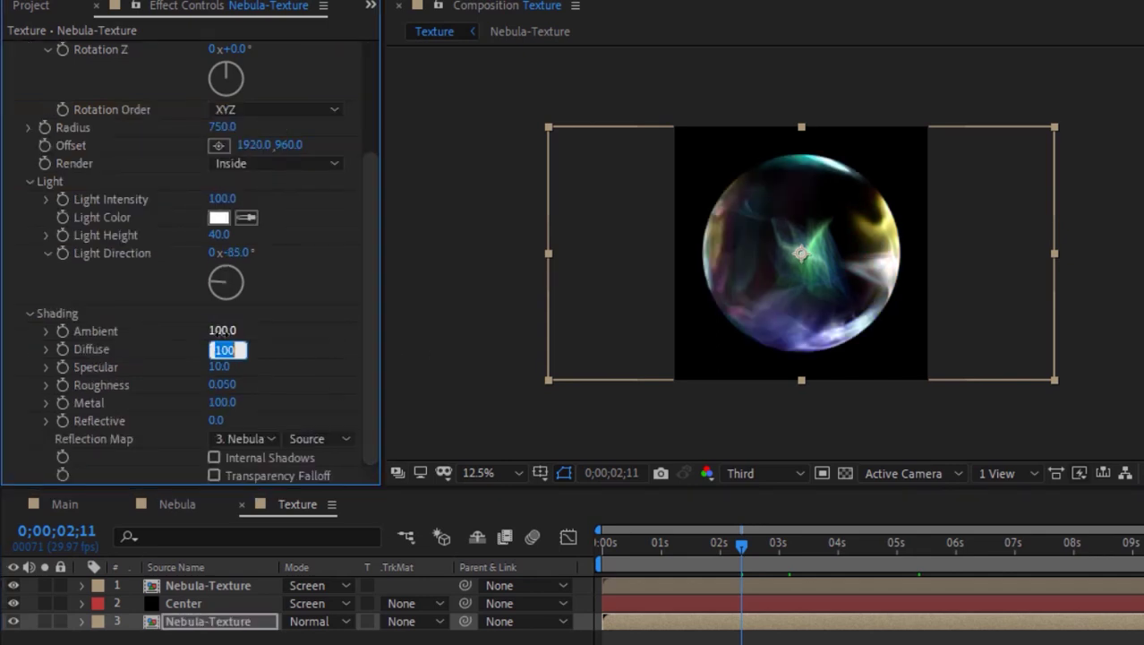
pyautogui.write('0')
pyautogui.press('Tab')
pyautogui.write('0')
pyautogui.press('Tab')
pyautogui.write('0.001')
pyautogui.press('Tab')
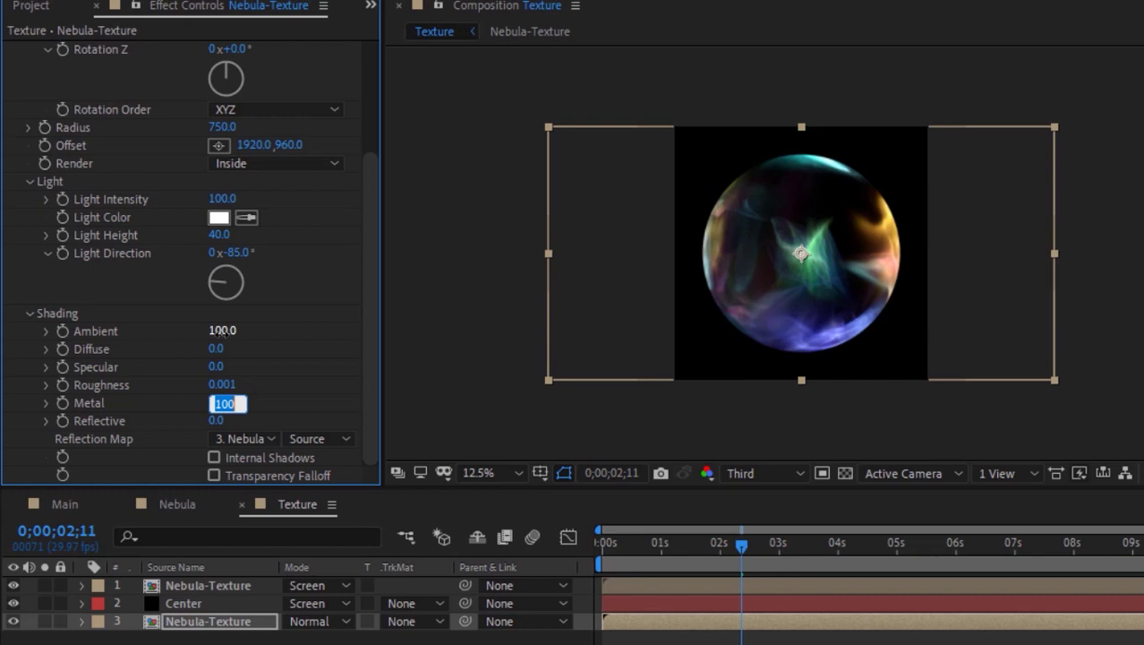
pyautogui.write('0')
pyautogui.press('Return')
# - Apply the same flat shading values to the top Nebula-Texture sphere and check the orb
pyautogui.click(215, 585)
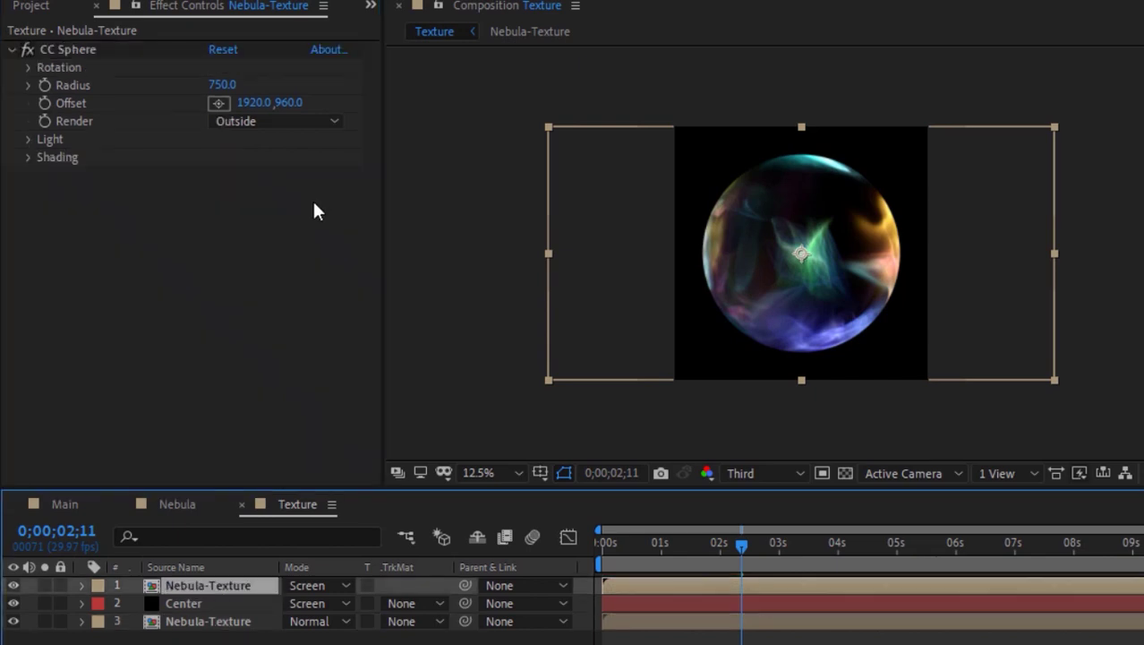
pyautogui.click(31, 158)
pyautogui.click(218, 173)
pyautogui.write('100')
pyautogui.press('Tab')
pyautogui.write('0')
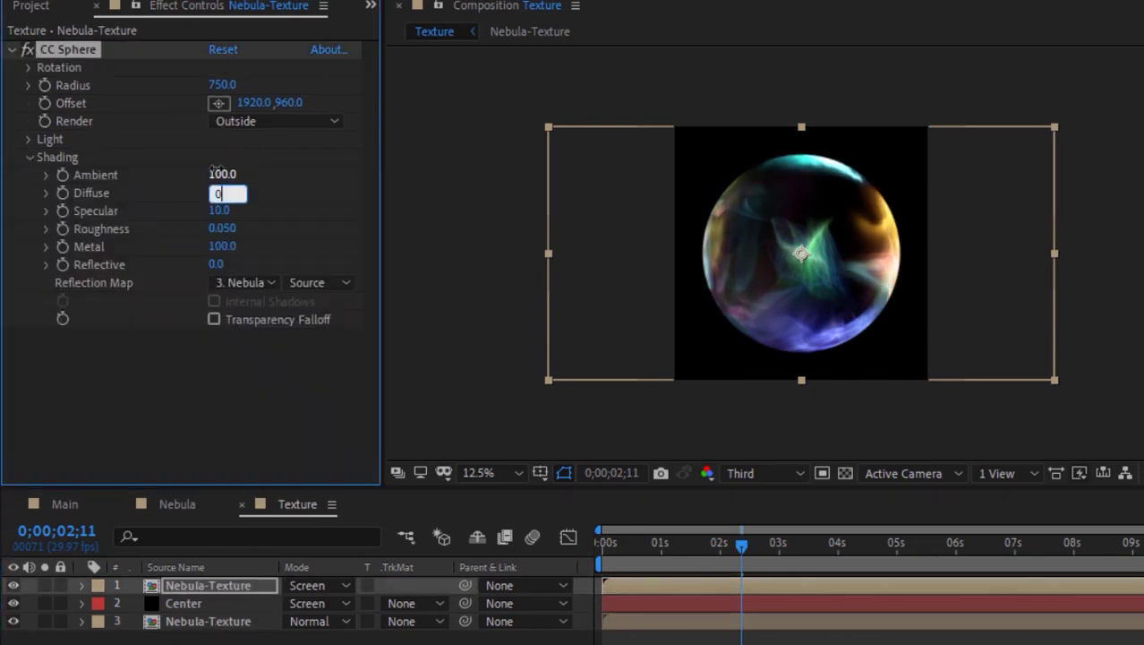
pyautogui.press('Tab')
pyautogui.press('0')
pyautogui.press('Tab')
pyautogui.write('0.001')
pyautogui.press('Tab')
pyautogui.write('0')
pyautogui.press('Return')
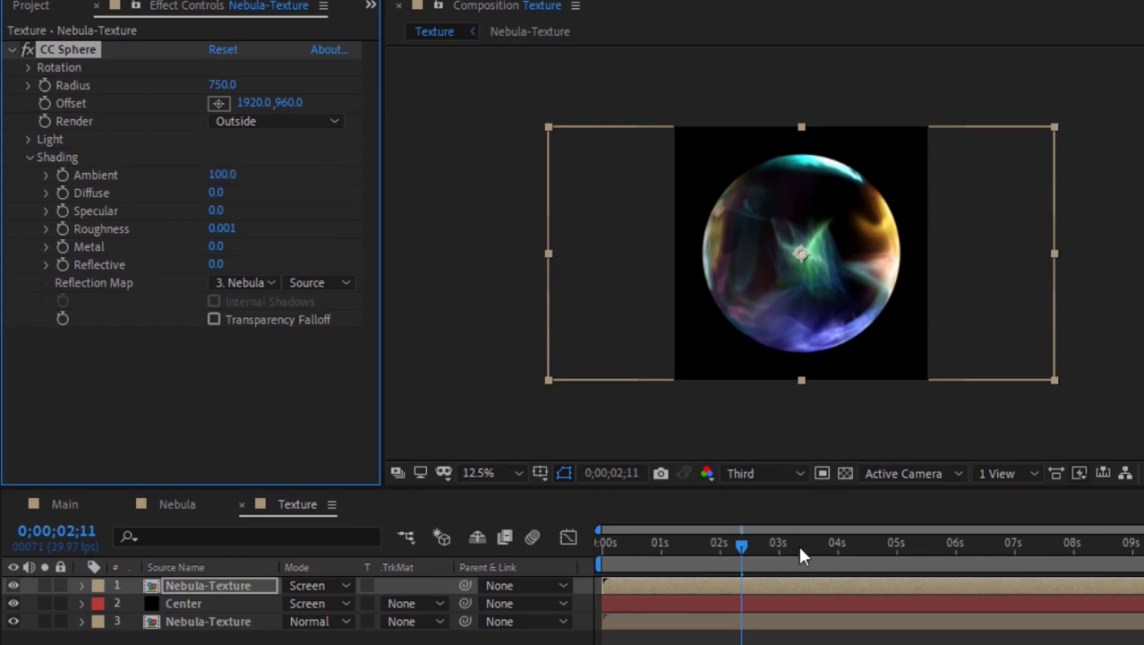
pyautogui.click(800, 548)
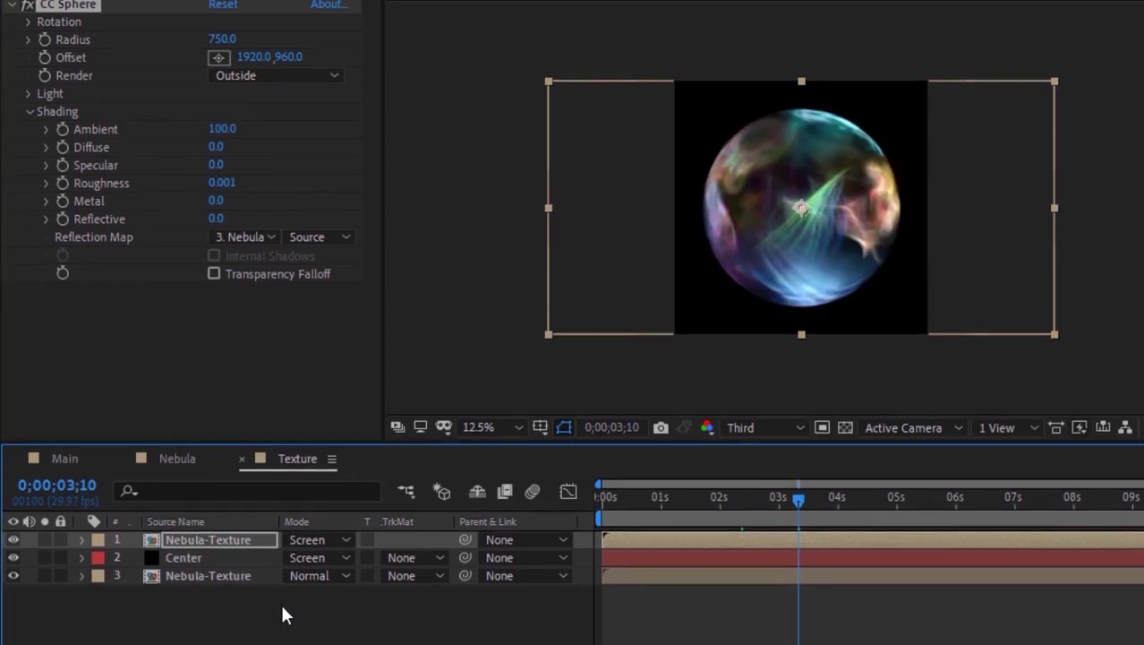
pyautogui.rightClick(281, 638)
# - Create a new black solid layer named Mask
pyautogui.moveTo(497, 375)
pyautogui.click(608, 430)
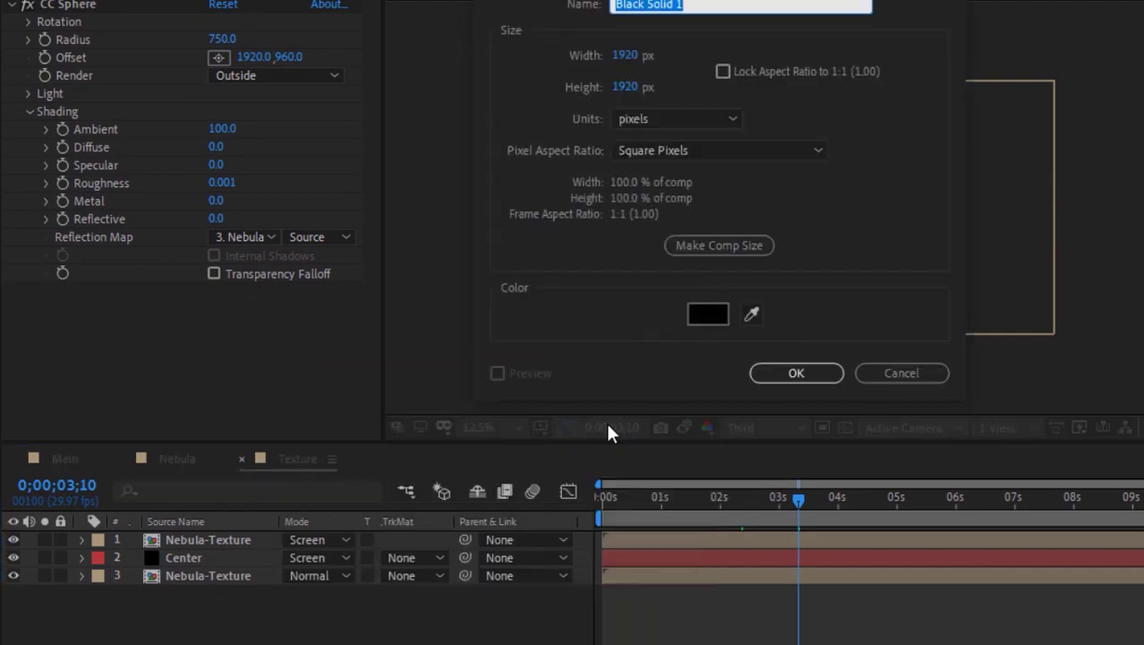
pyautogui.write('Mask')
pyautogui.press('Return')
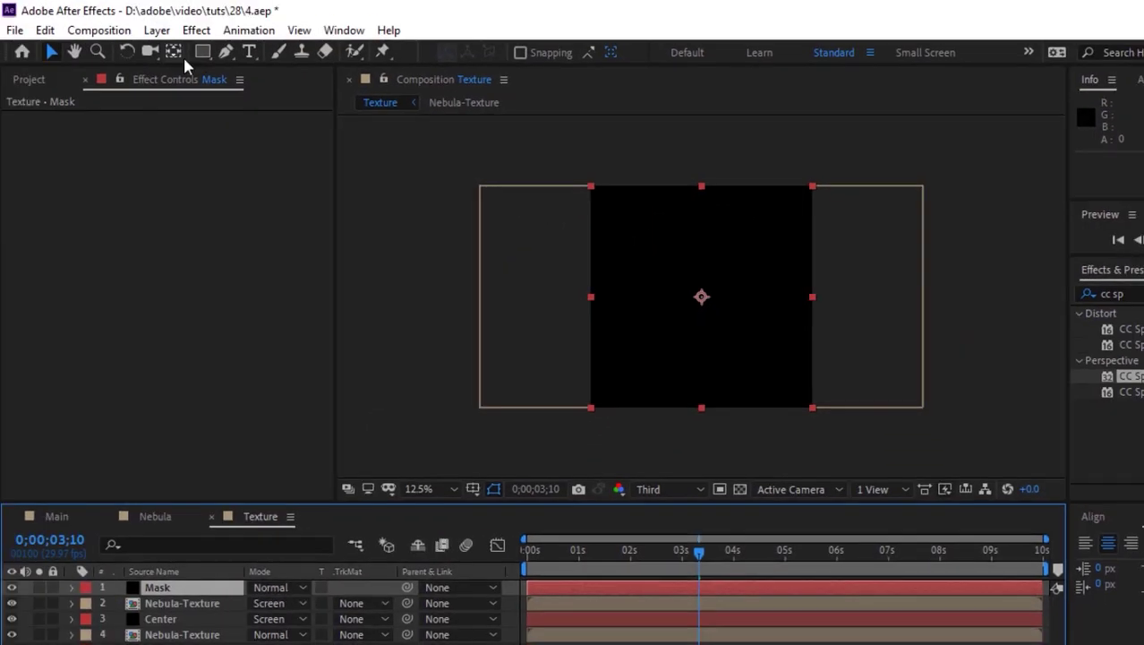
# - Draw an elliptical mask on the Mask solid and reshape it into a circle
pyautogui.click(202, 56)
pyautogui.click(258, 92)
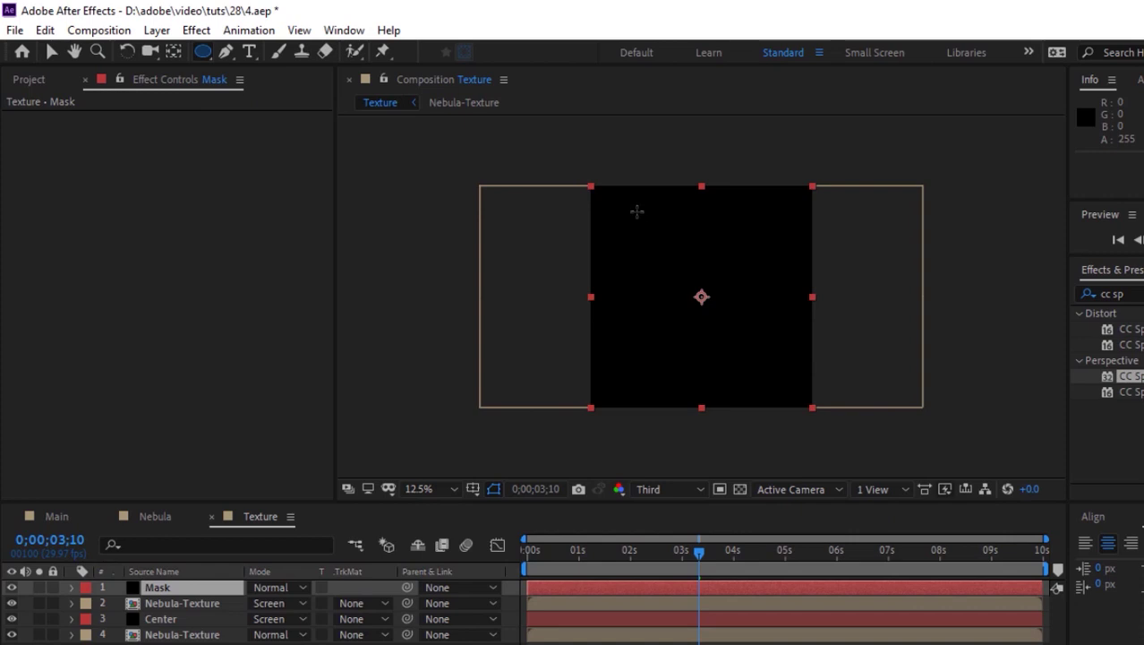
pyautogui.moveTo(636, 212)
pyautogui.mouseDown()
pyautogui.moveTo(750, 379)
pyautogui.moveTo(789, 381)
pyautogui.mouseUp()
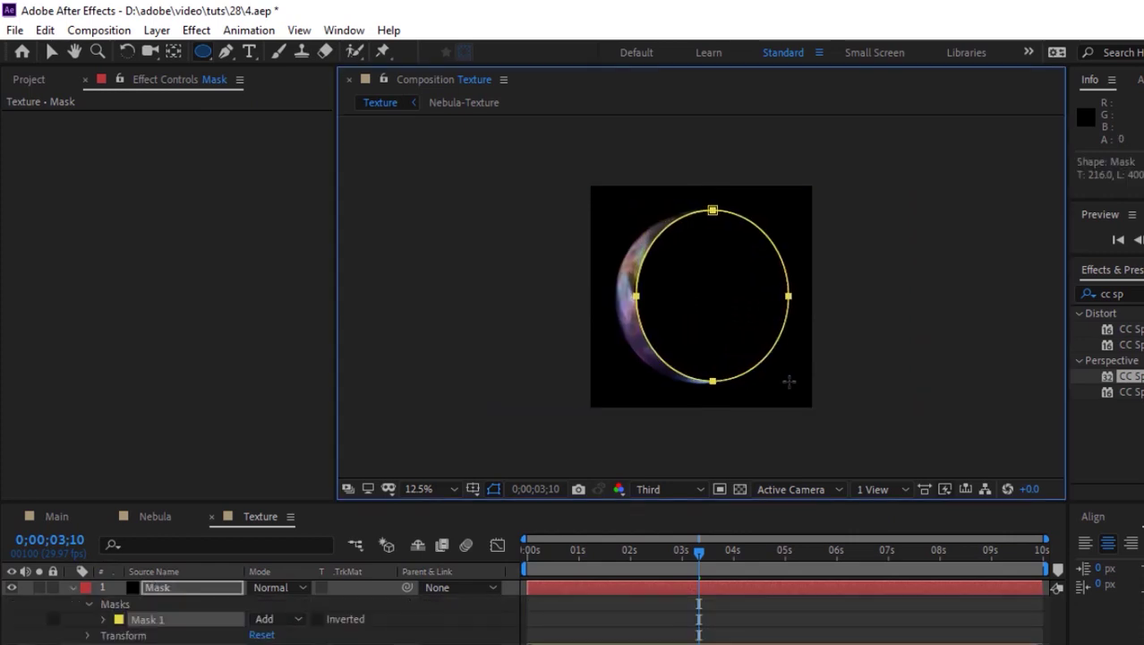
pyautogui.press('v')
pyautogui.doubleClick(636, 296)
pyautogui.moveTo(636, 295); pyautogui.dragTo(614, 295)
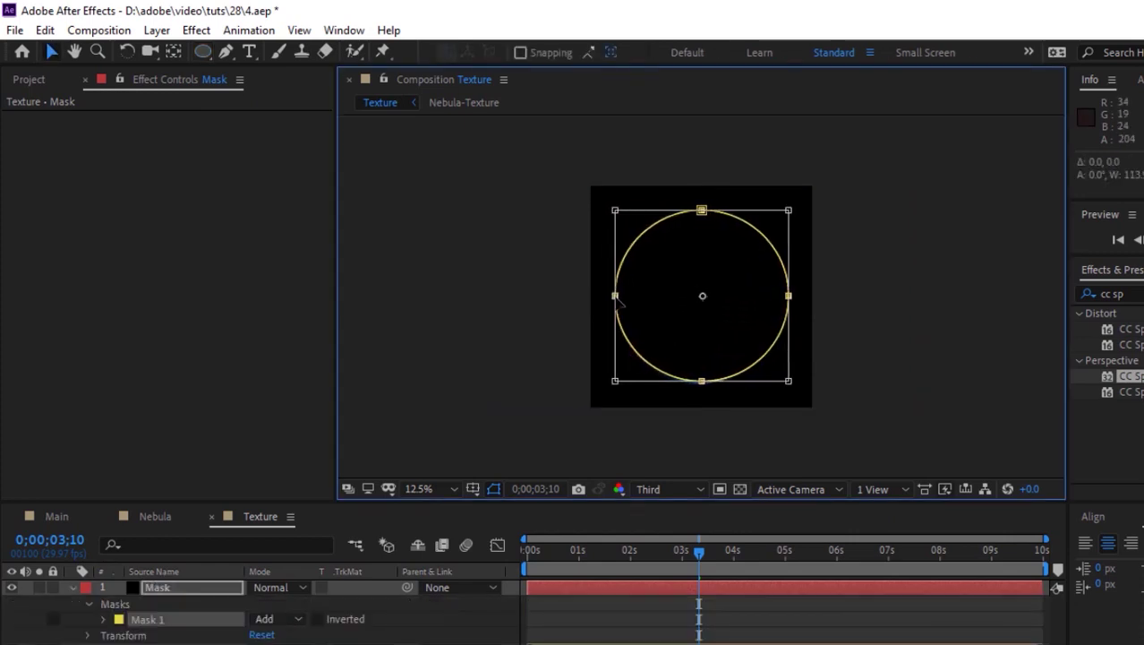
pyautogui.click(354, 616)
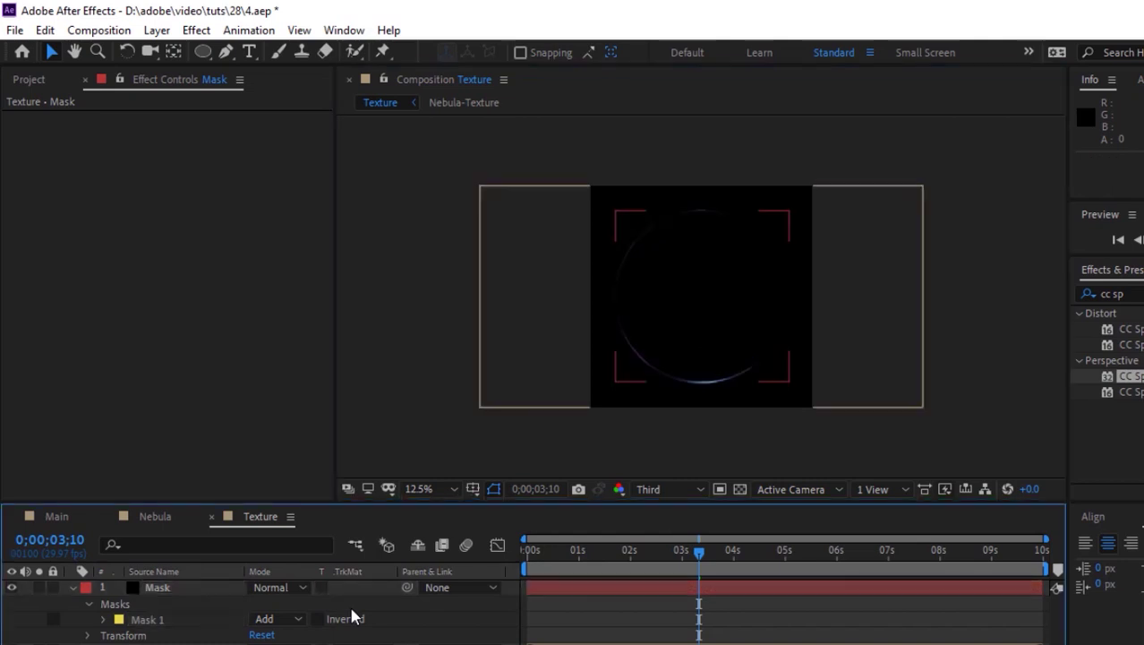
pyautogui.doubleClick(703, 383)
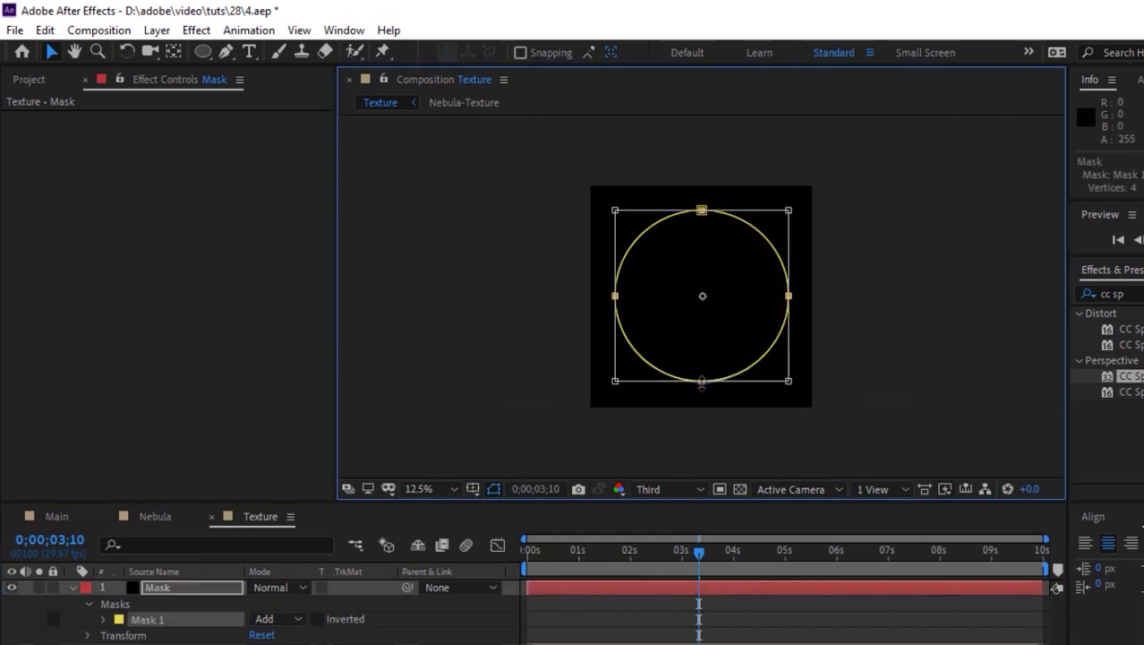
pyautogui.click(399, 616)
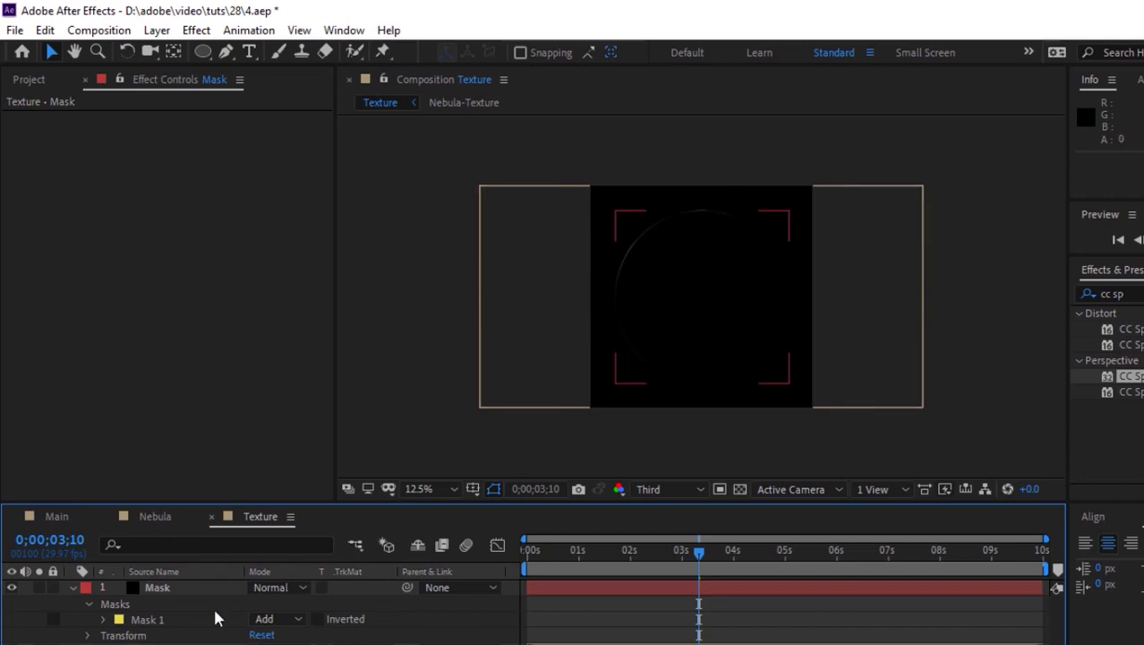
# - Duplicate Mask 1 as Mask 2, set Mask 2 to Subtract, and blend the layer in Screen
pyautogui.click(163, 619)
pyautogui.hotkey('ctrl', 'd')
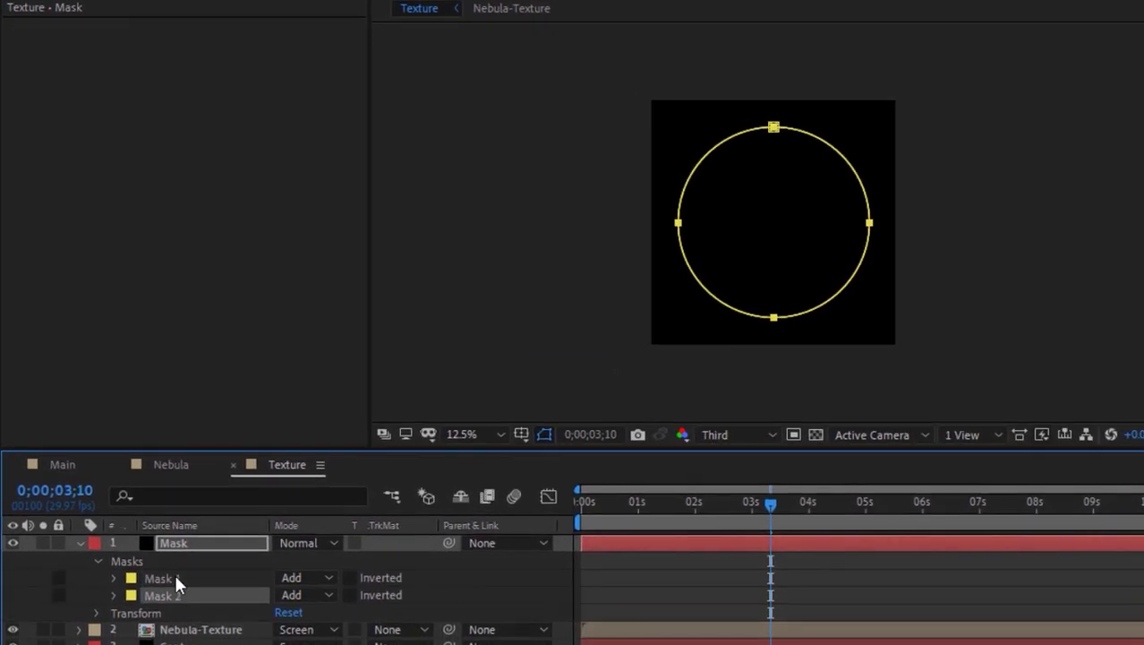
pyautogui.click(300, 595)
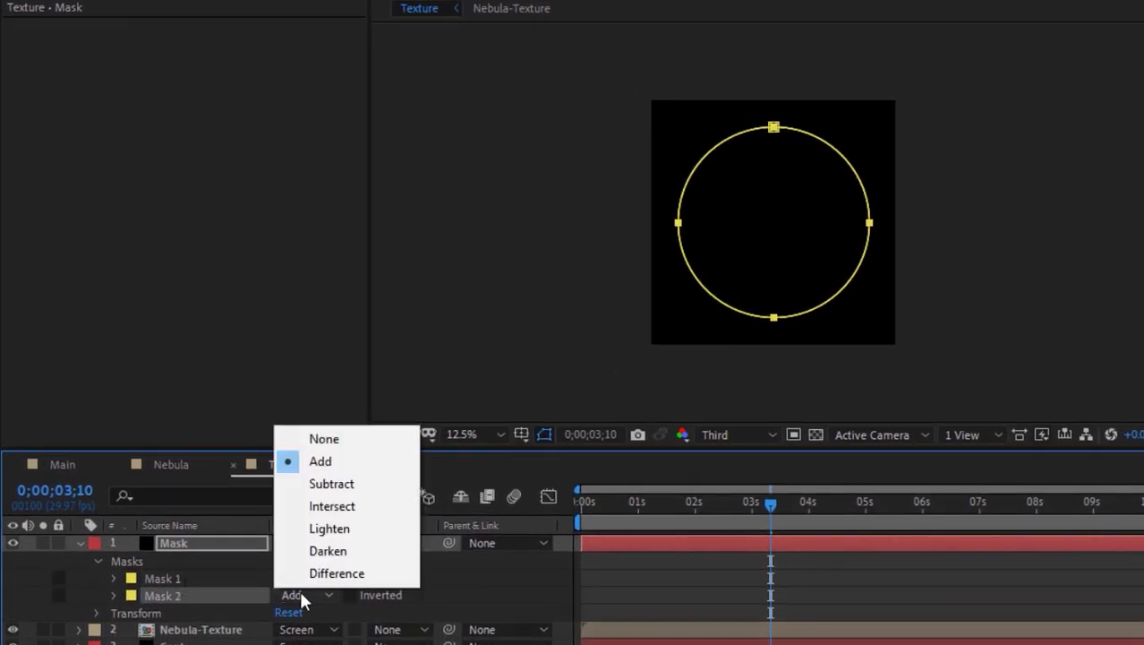
pyautogui.click(352, 486)
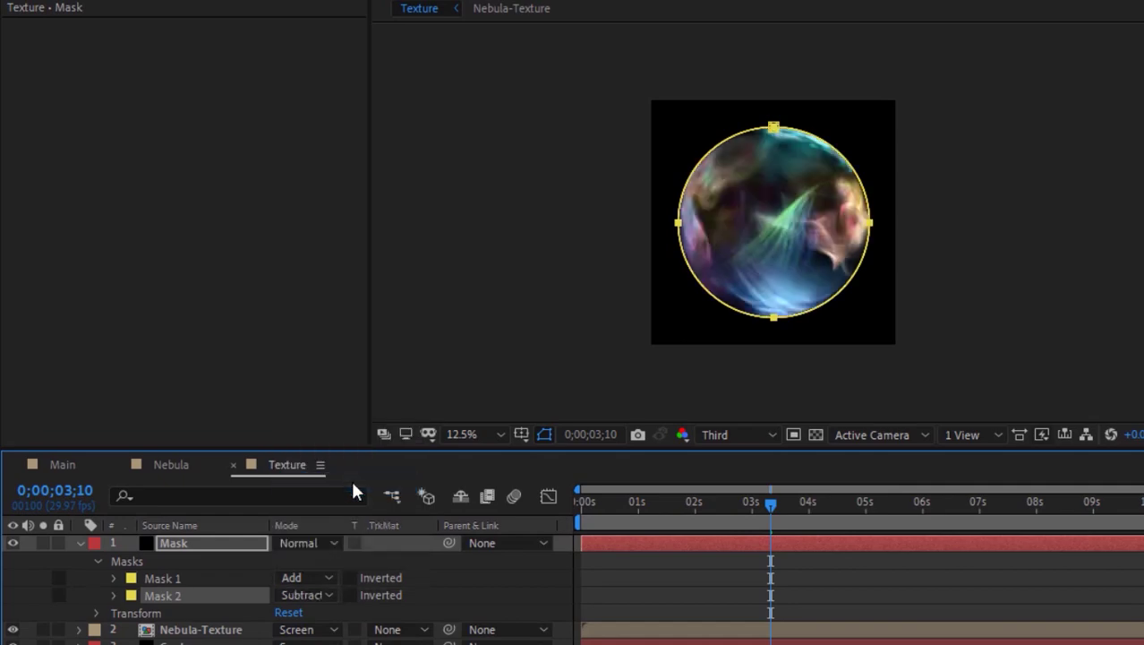
pyautogui.click(328, 549)
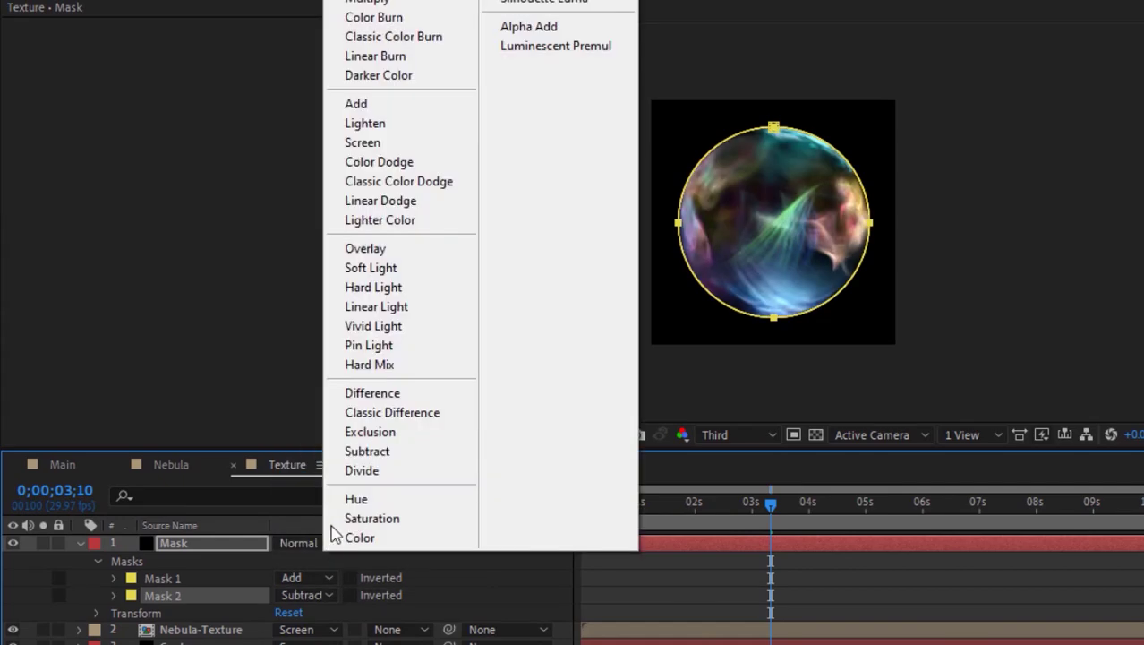
pyautogui.click(415, 146)
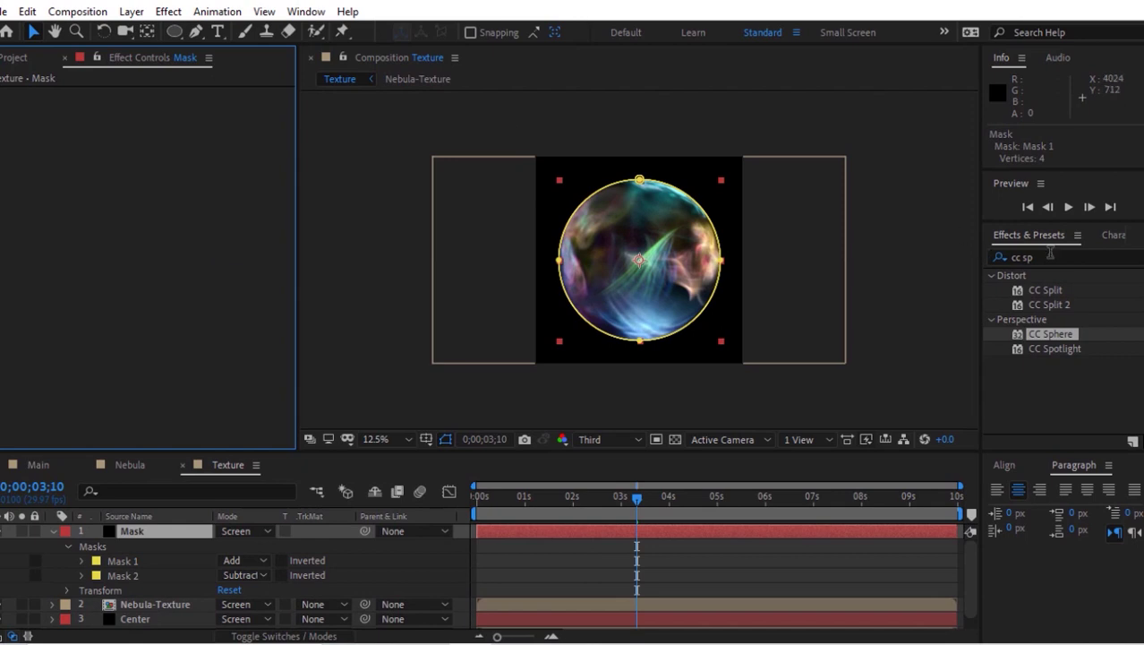
# - Apply the Fill effect to the Mask layer with a mint-green colour
pyautogui.click(1051, 254)
pyautogui.write('fill')
pyautogui.moveTo(1052, 362)
pyautogui.mouseDown()
pyautogui.moveTo(269, 255)
pyautogui.moveTo(303, 251)
pyautogui.moveTo(303, 262)
pyautogui.mouseUp()
pyautogui.click(165, 137)
pyautogui.moveTo(253, 260); pyautogui.dragTo(177, 171)
pyautogui.click(438, 137)
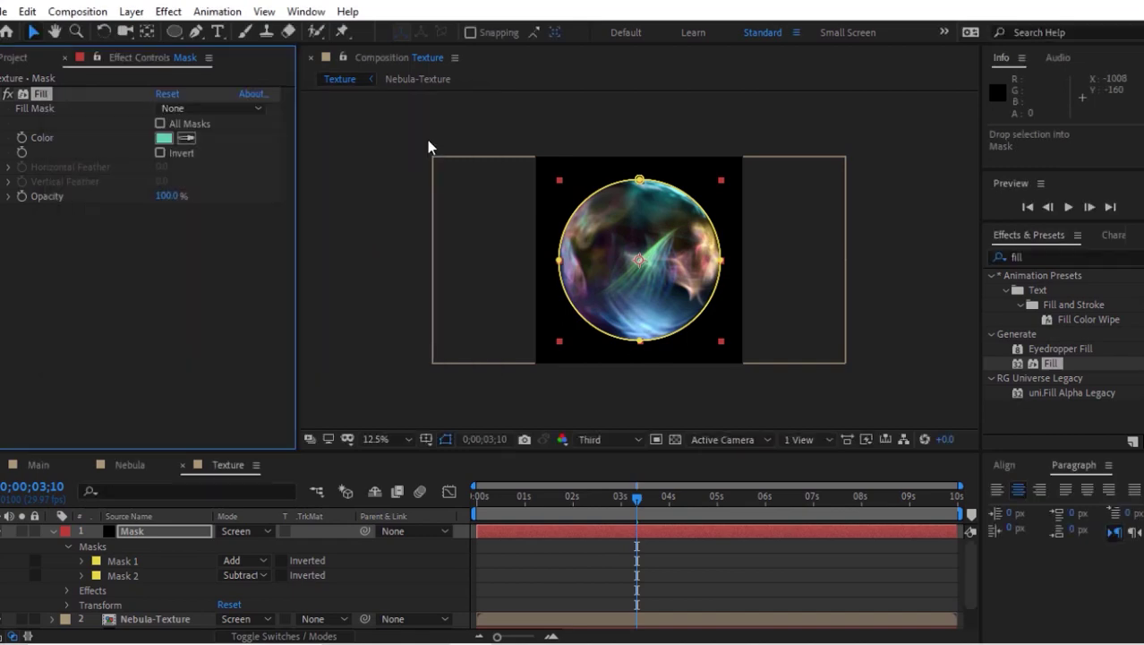
pyautogui.click(434, 567)
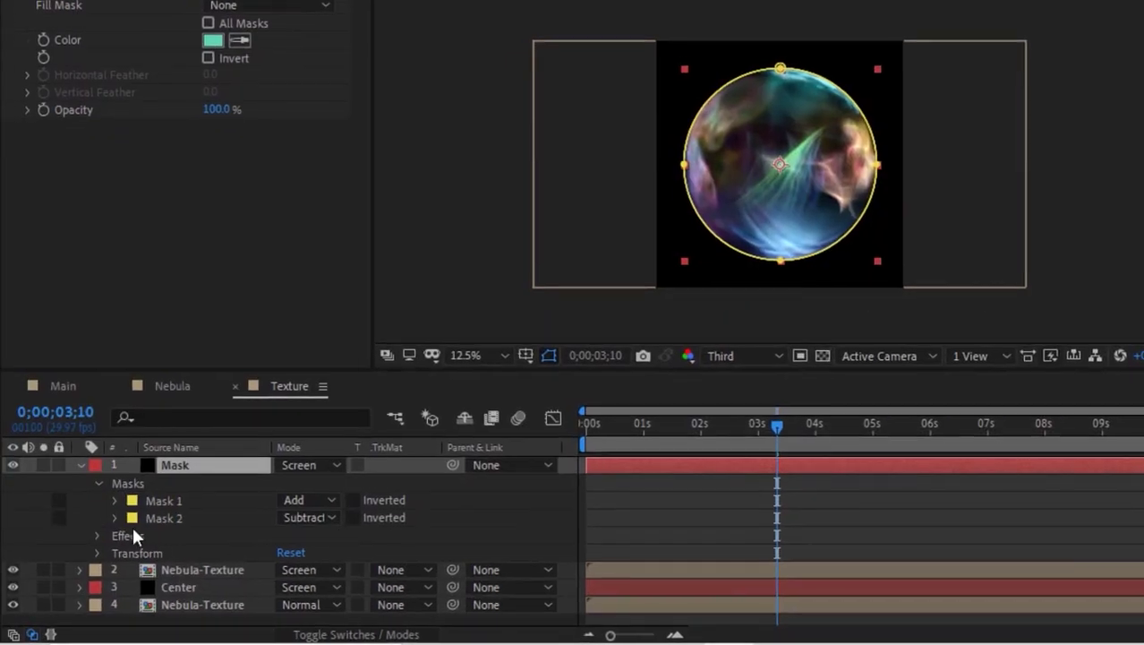
# - Set Mask 2's feather to 150 pixels and expansion to -35
pyautogui.click(82, 576)
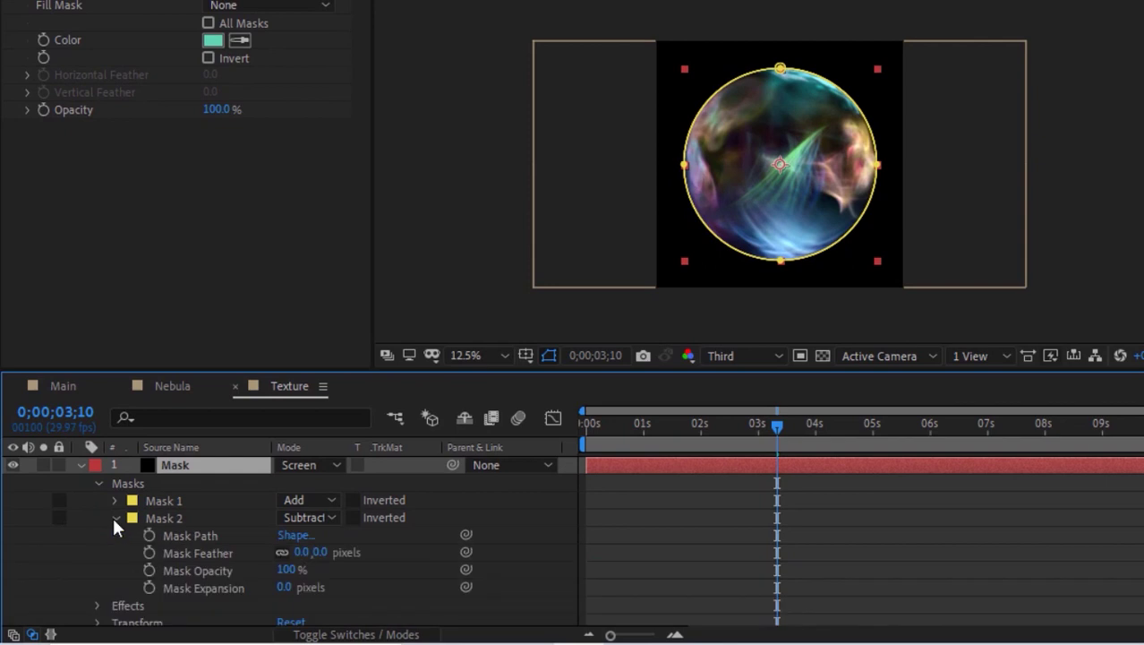
pyautogui.click(301, 552)
pyautogui.write('150')
pyautogui.press('Return')
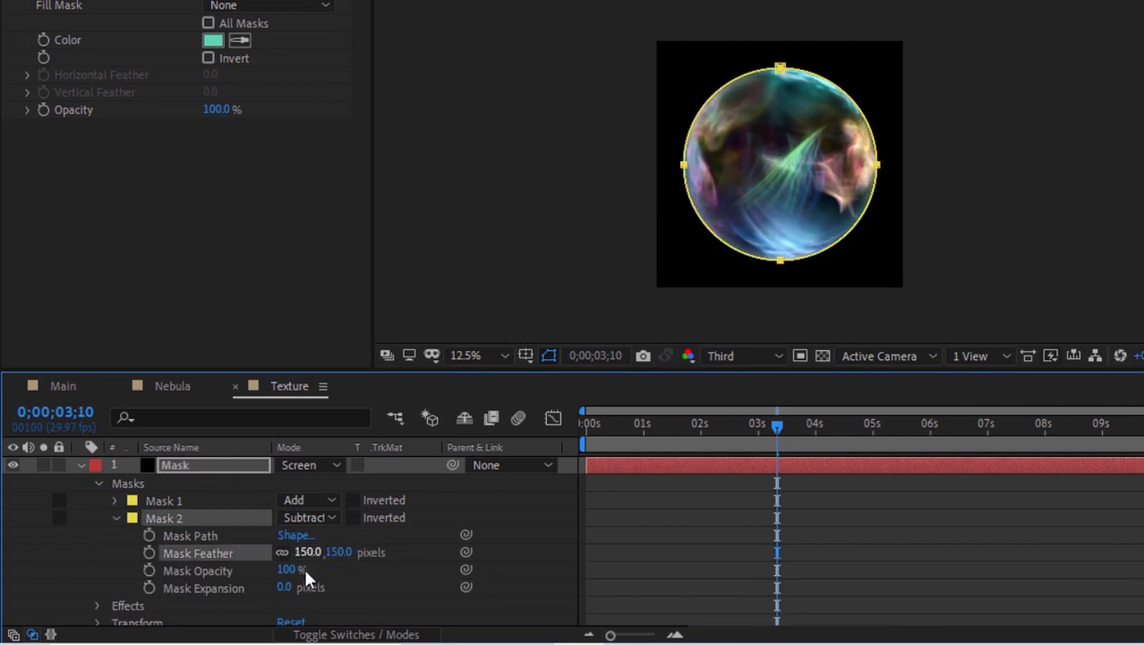
pyautogui.click(284, 587)
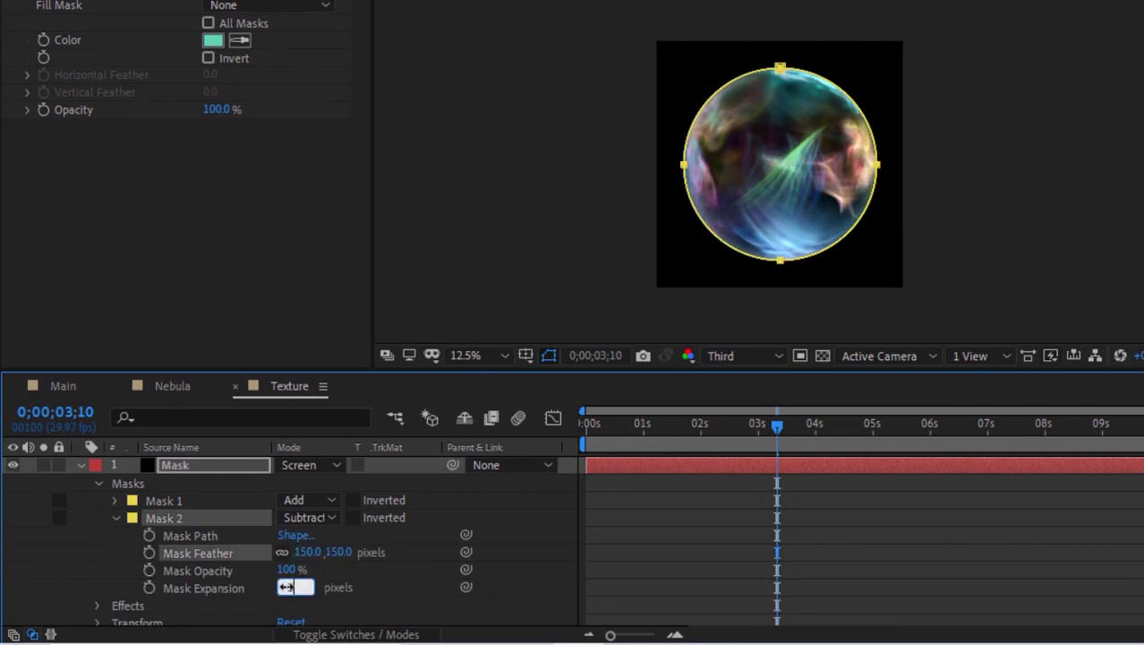
pyautogui.write('-35')
pyautogui.press('Return')
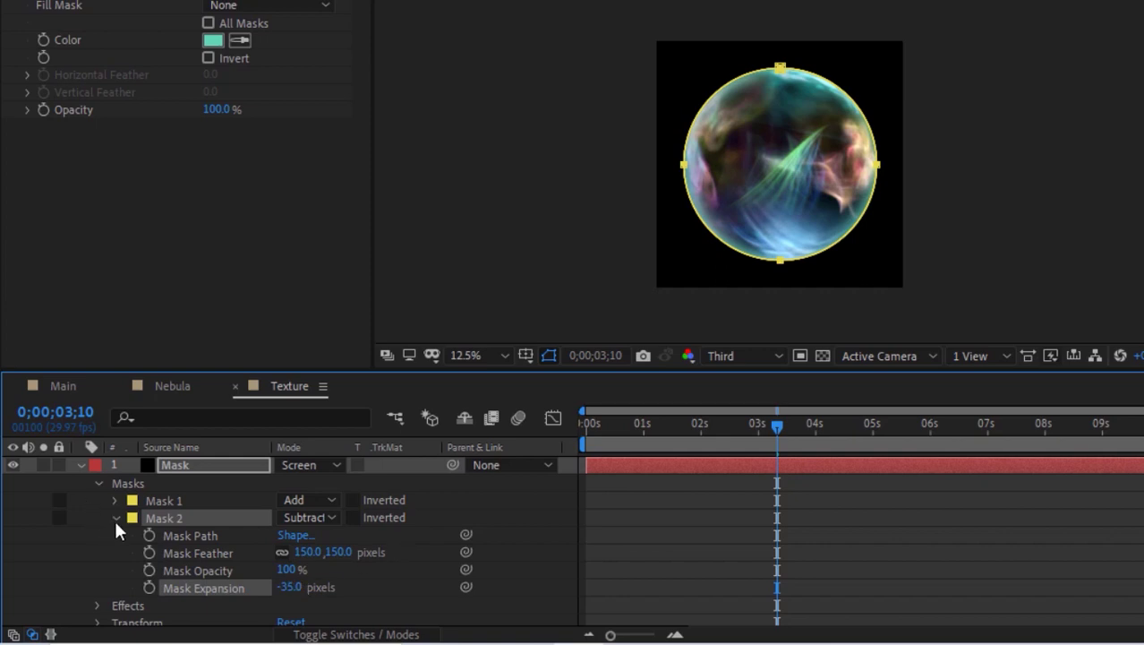
pyautogui.click(115, 518)
# - Try a 79% scale on the Mask layer, then undo back to 100%
pyautogui.click(97, 551)
pyautogui.click(309, 580)
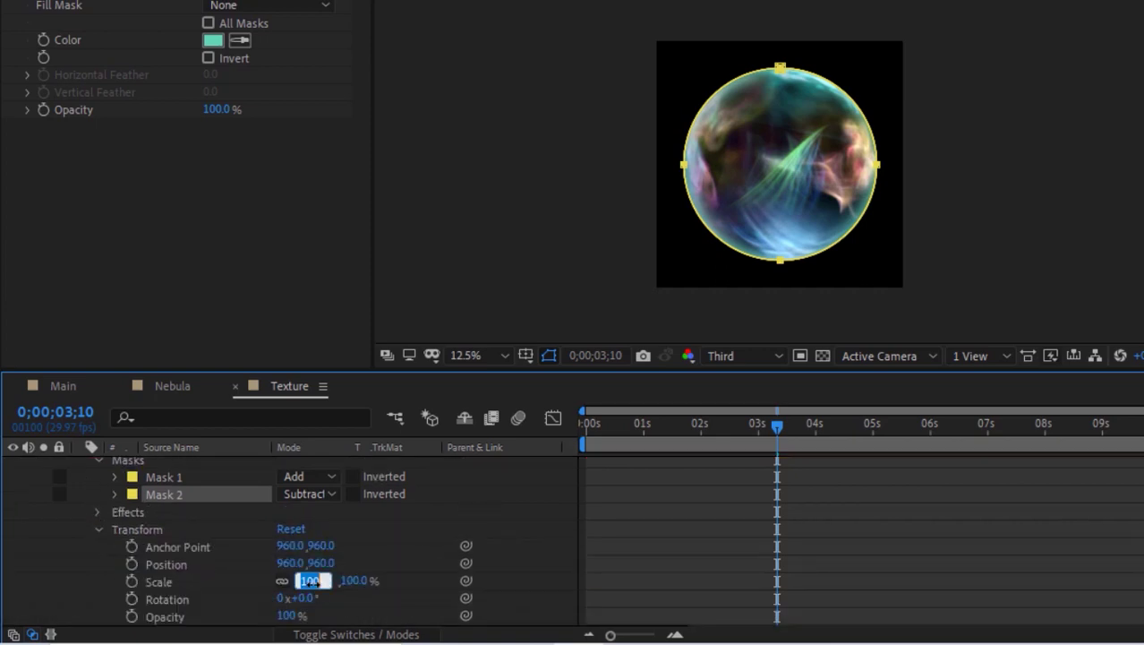
pyautogui.write('79')
pyautogui.press('Return')
pyautogui.hotkey('ctrl', 'z')
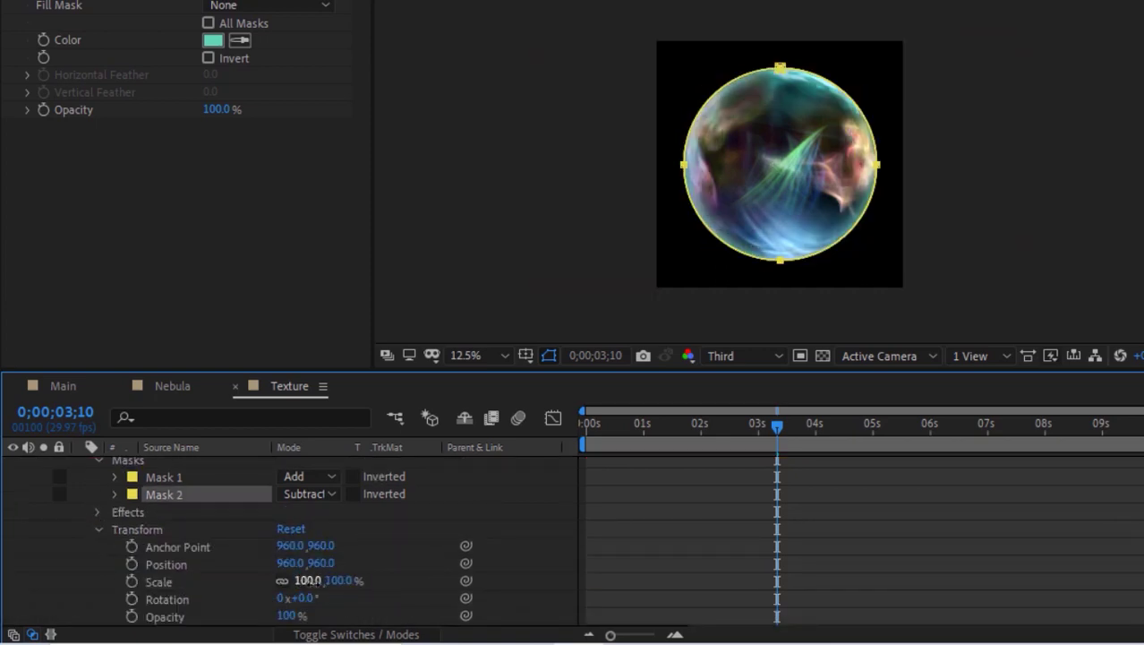
# - Try 60% opacity on the Mask layer, revert it, and collapse the layer's properties
pyautogui.moveTo(297, 620); pyautogui.dragTo(282, 616)
pyautogui.click(282, 615)
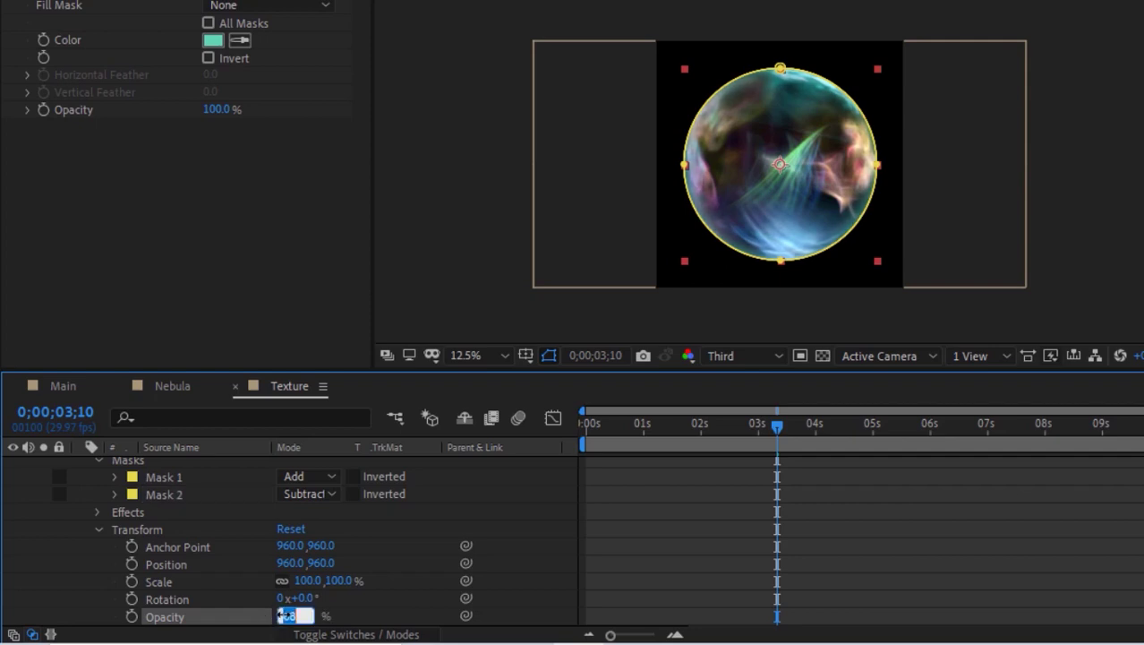
pyautogui.write('60')
pyautogui.press('Return')
pyautogui.click(526, 524)
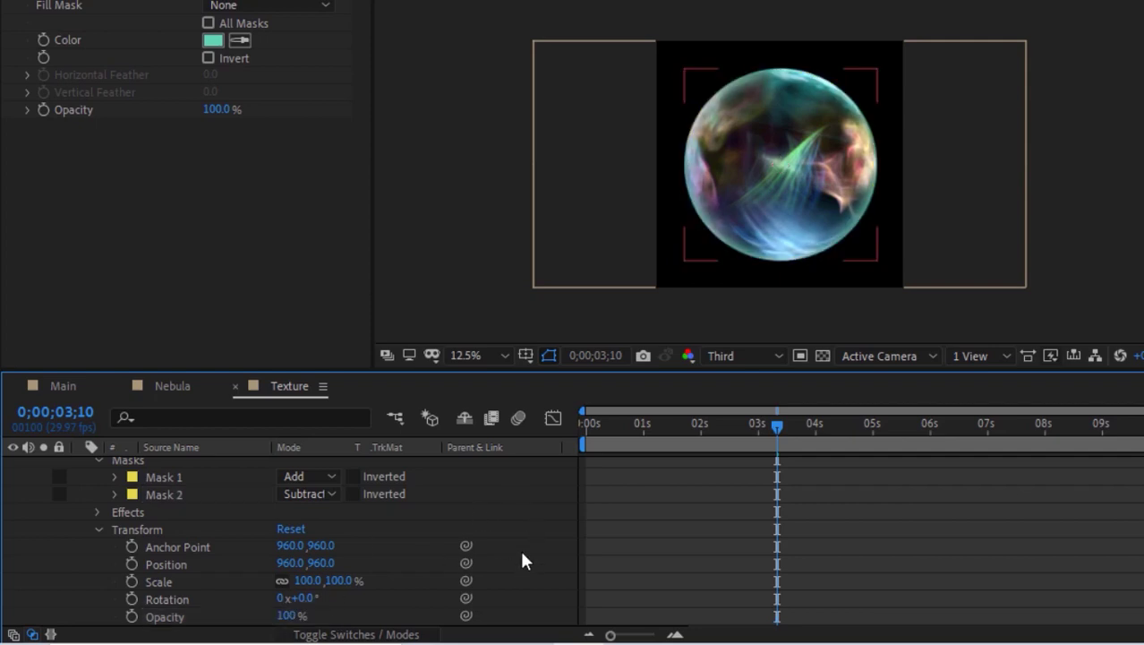
pyautogui.click(834, 425)
pyautogui.press(',')
pyautogui.press('.')
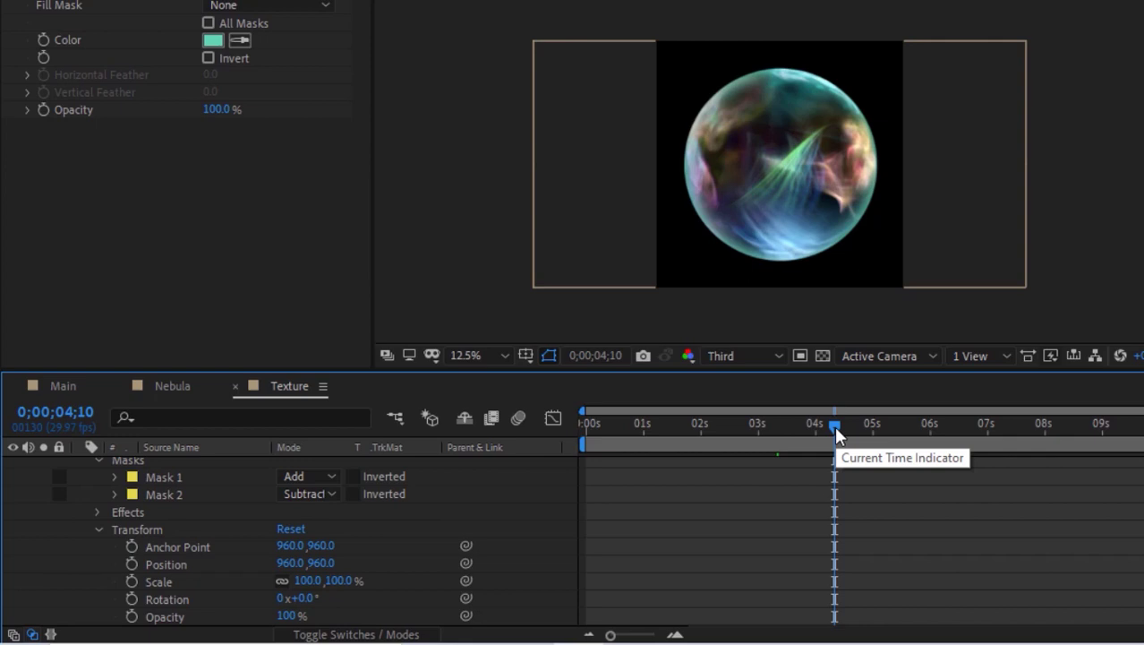
pyautogui.click(98, 529)
pyautogui.click(80, 466)
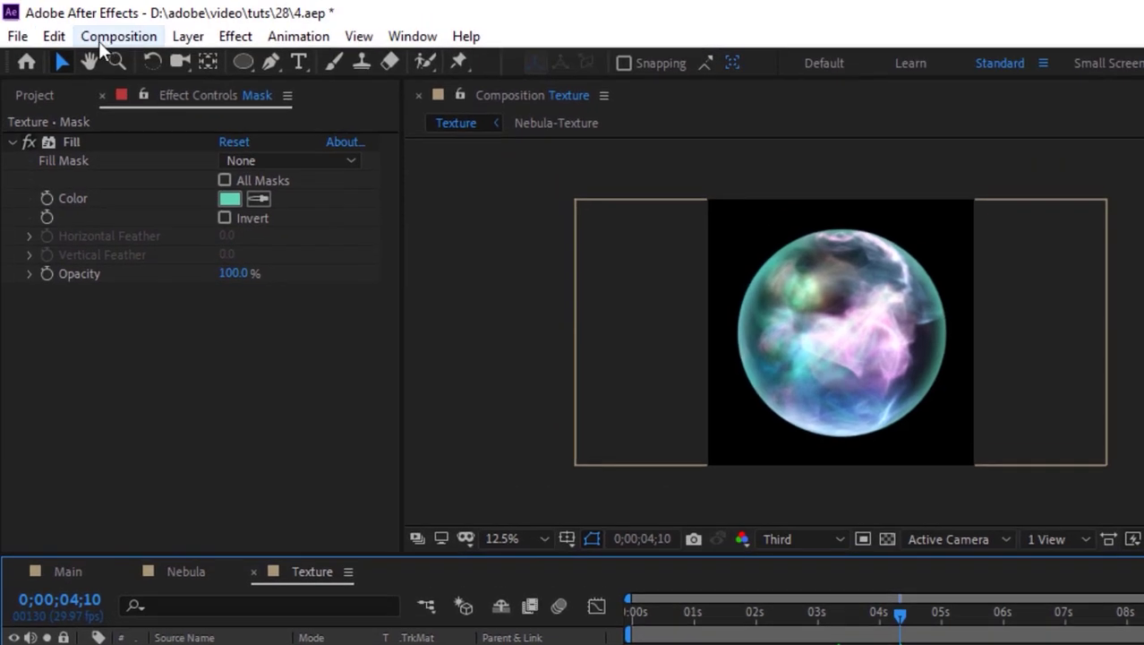
# - Create a composition named Final at 1920×1080, HDTV 1080 29.97
pyautogui.click(120, 33)
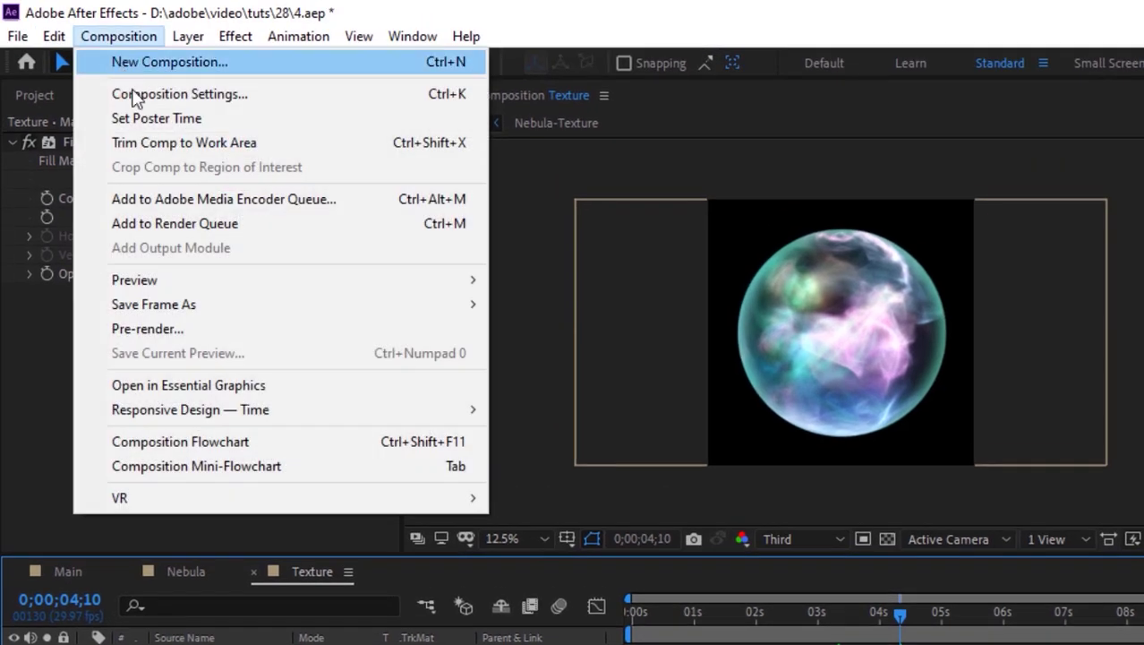
pyautogui.click(156, 61)
pyautogui.write('Final')
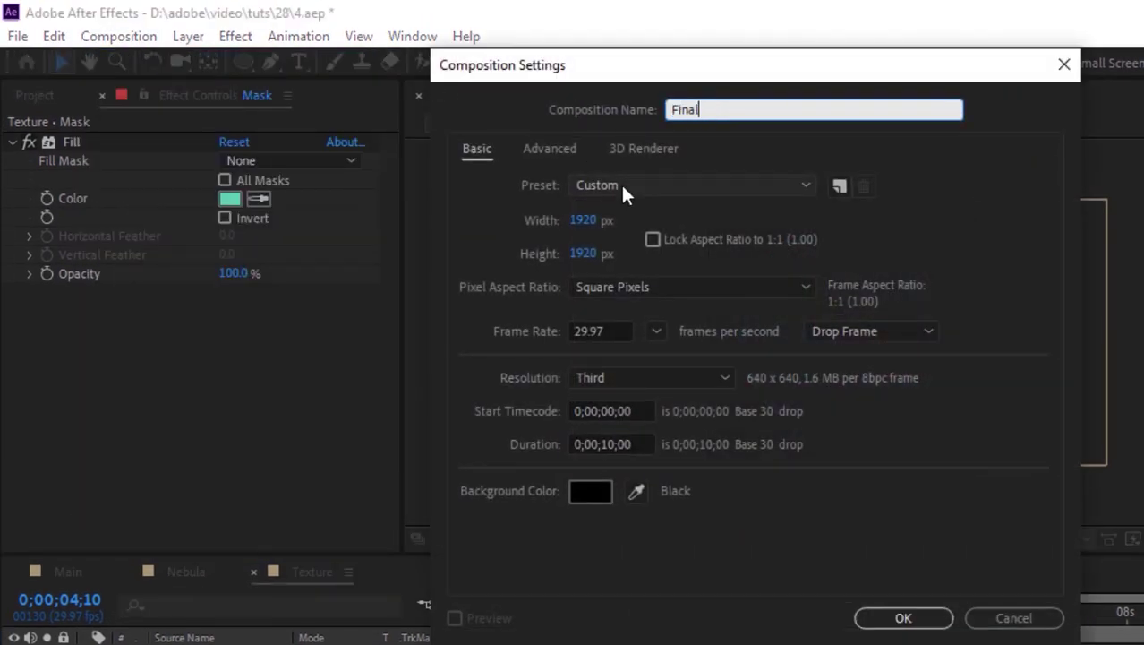
pyautogui.click(583, 253)
pyautogui.write('1080')
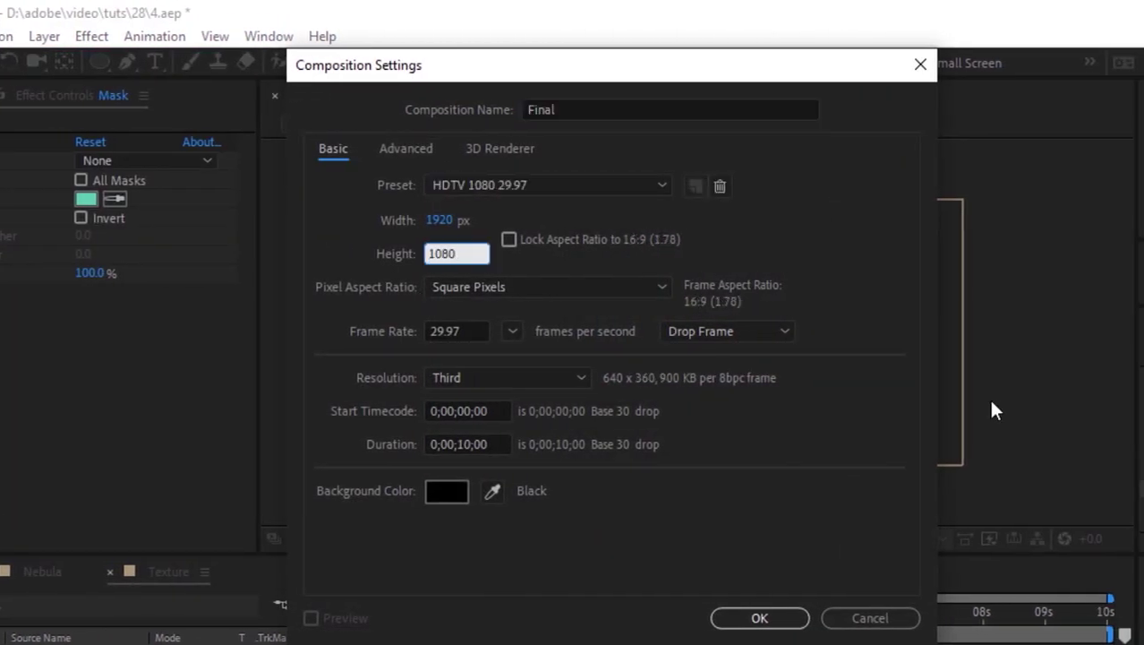
pyautogui.click(759, 618)
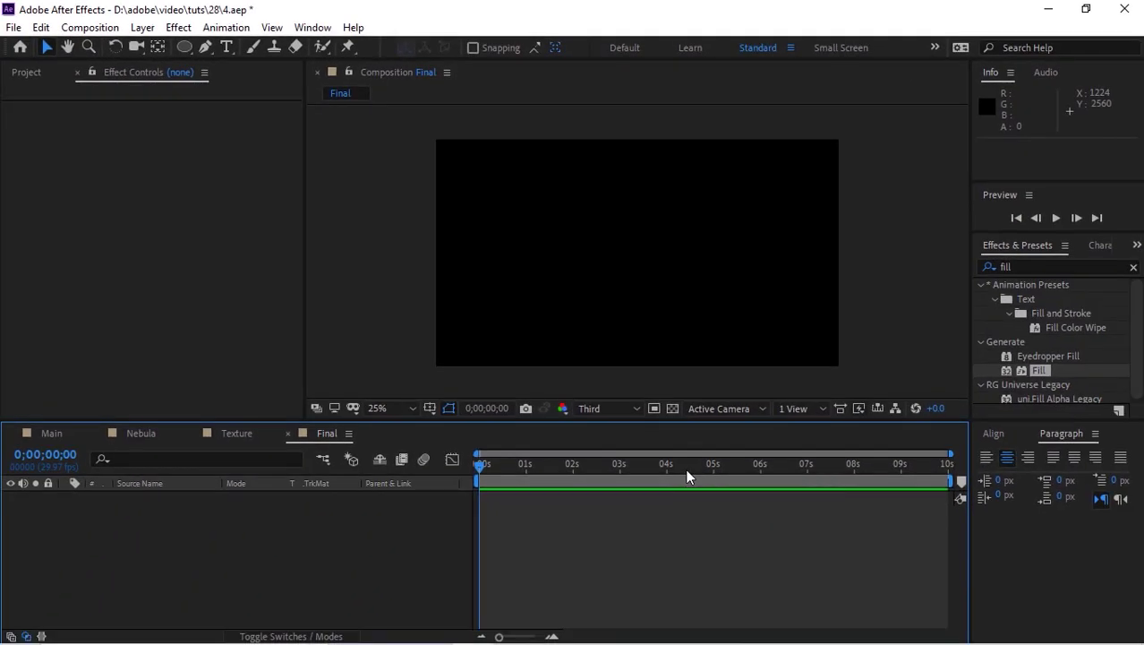
# - Add the Texture comp to the Final timeline and scale it down to 60%
pyautogui.click(26, 71)
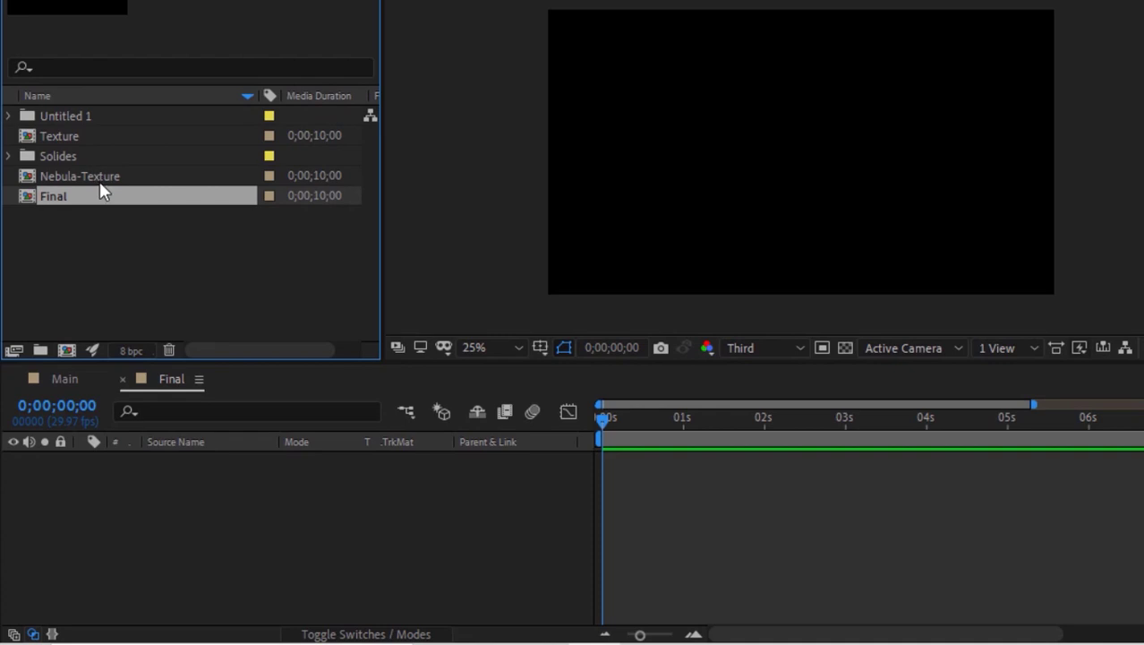
pyautogui.moveTo(74, 134); pyautogui.dragTo(206, 474)
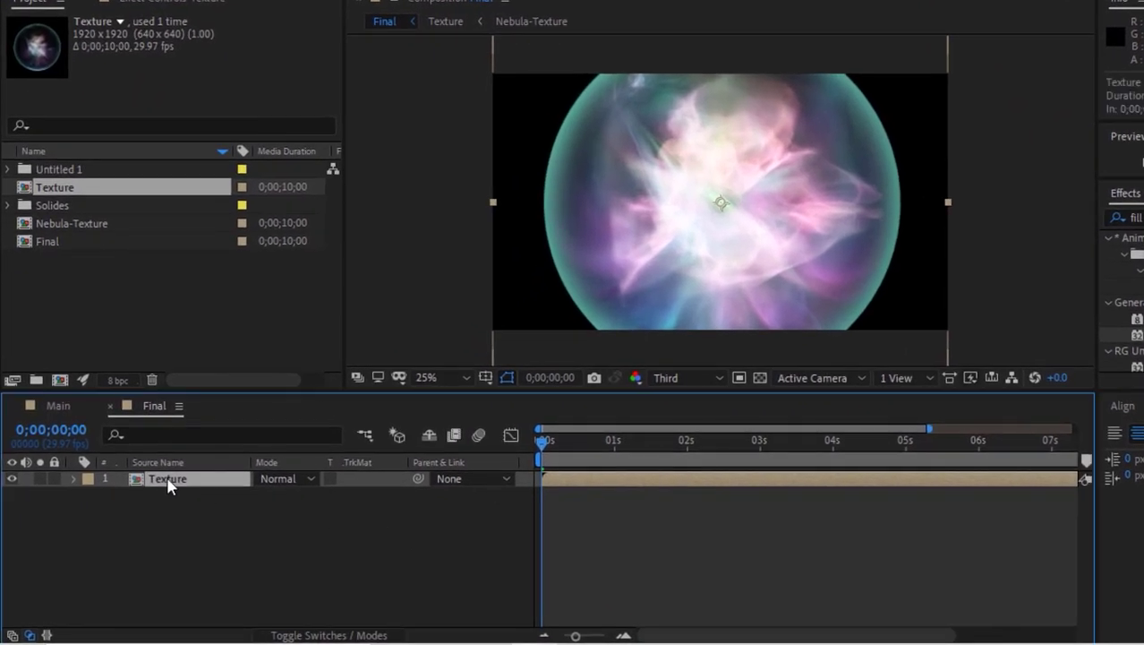
pyautogui.press('s')
pyautogui.moveTo(283, 497); pyautogui.dragTo(250, 494)
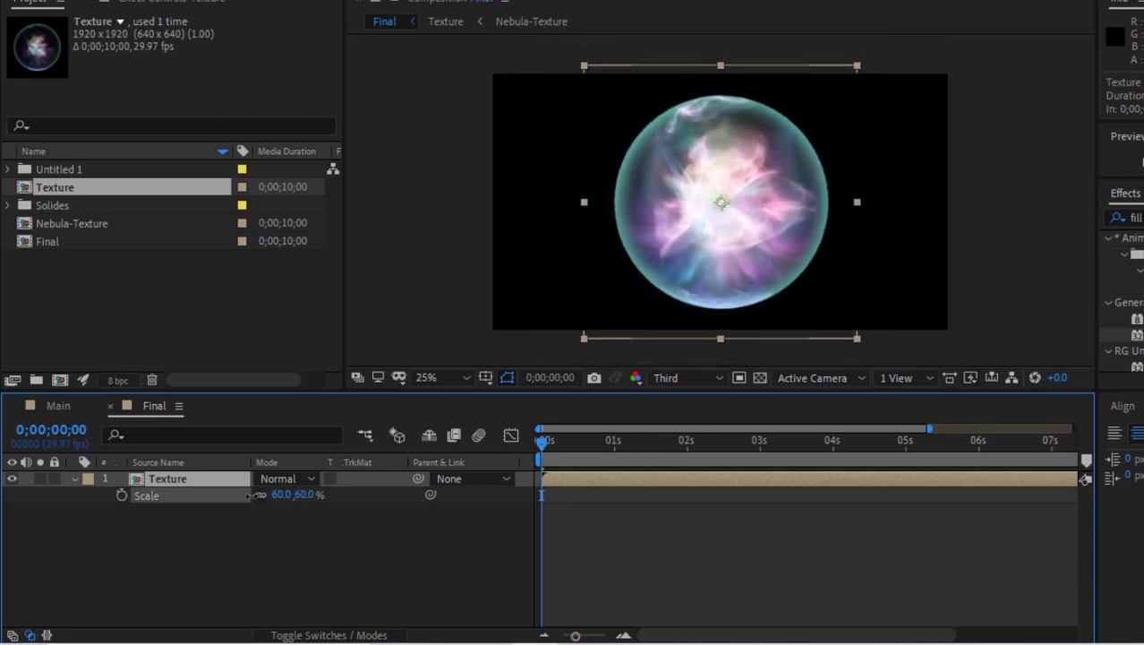
pyautogui.click(288, 561)
# - Duplicate the Texture layer and give the copy an elliptical mask plus a subtracting Mask 2
pyautogui.click(75, 479)
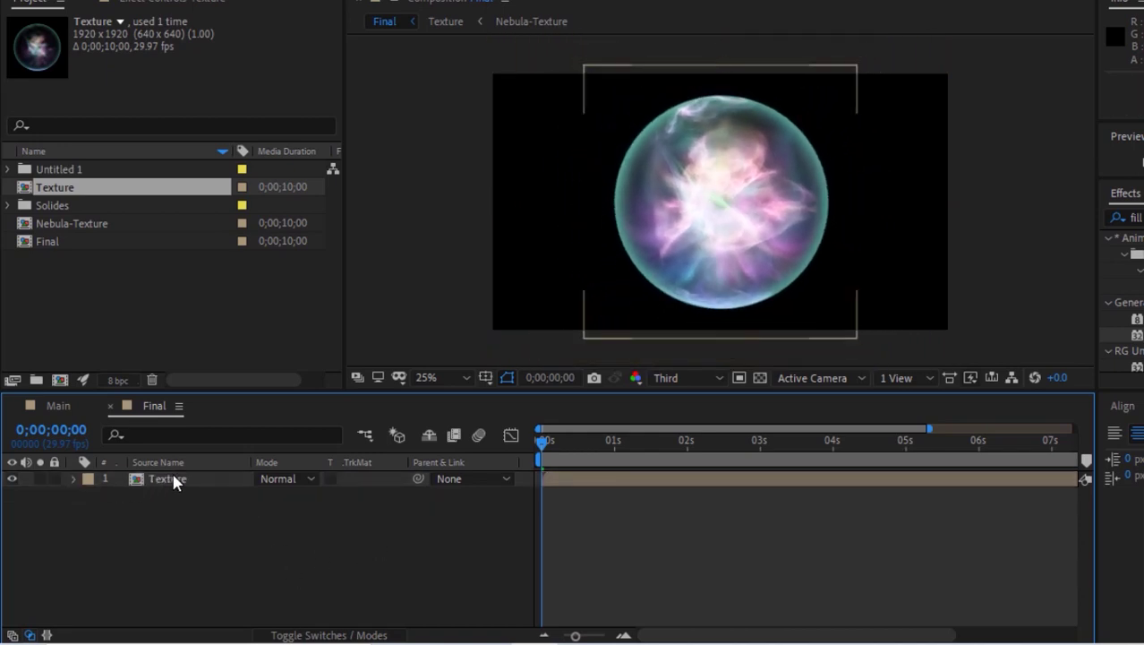
pyautogui.click(177, 481)
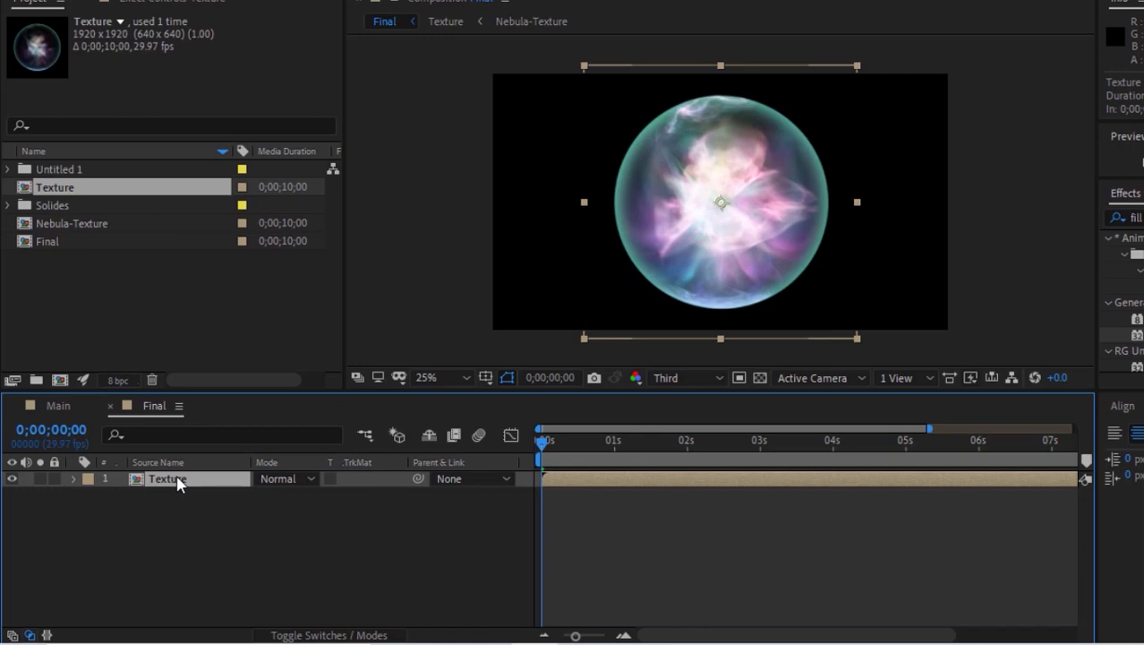
pyautogui.hotkey('ctrl', 'd')
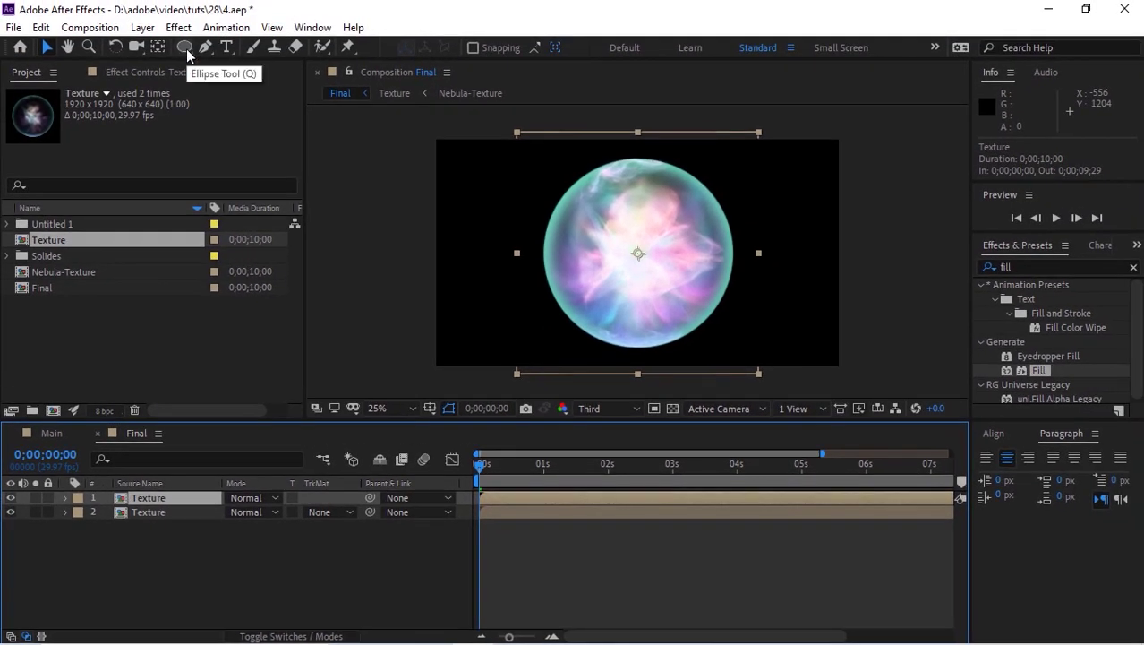
pyautogui.doubleClick(186, 49)
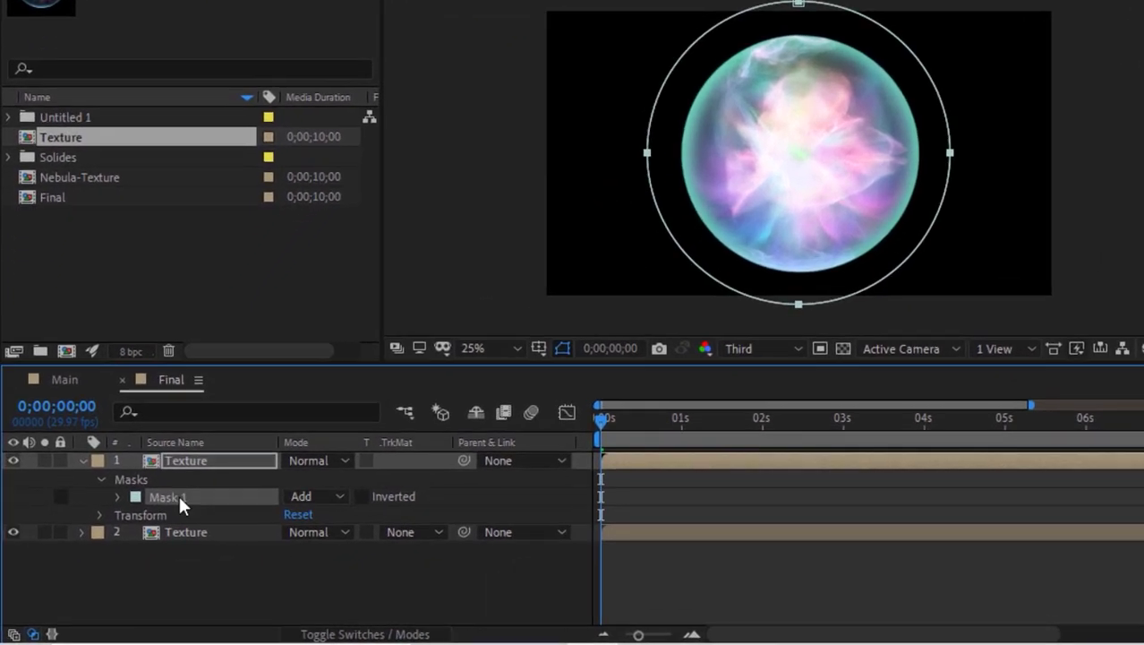
pyautogui.hotkey('ctrl', 'd')
pyautogui.click(319, 516)
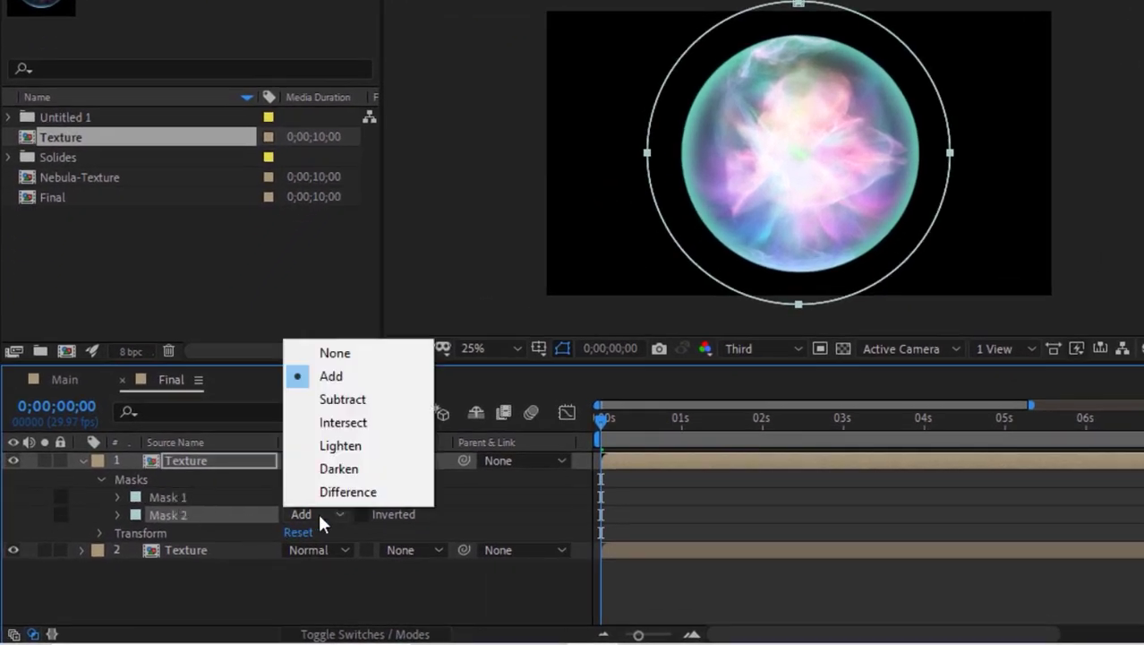
pyautogui.click(343, 400)
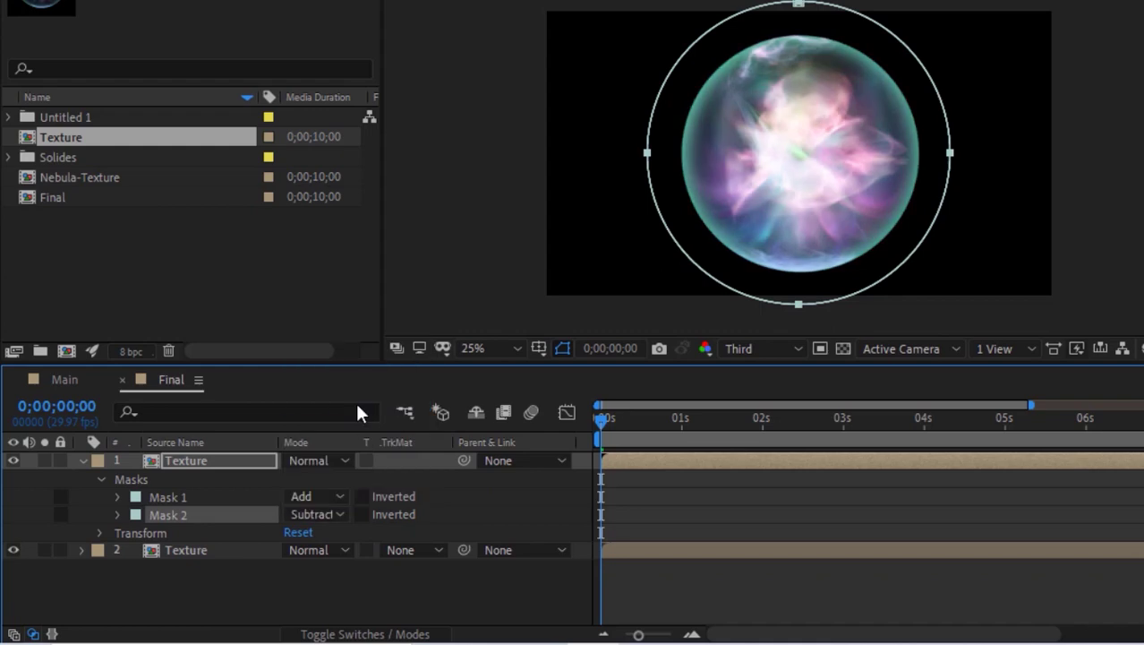
pyautogui.click(45, 460)
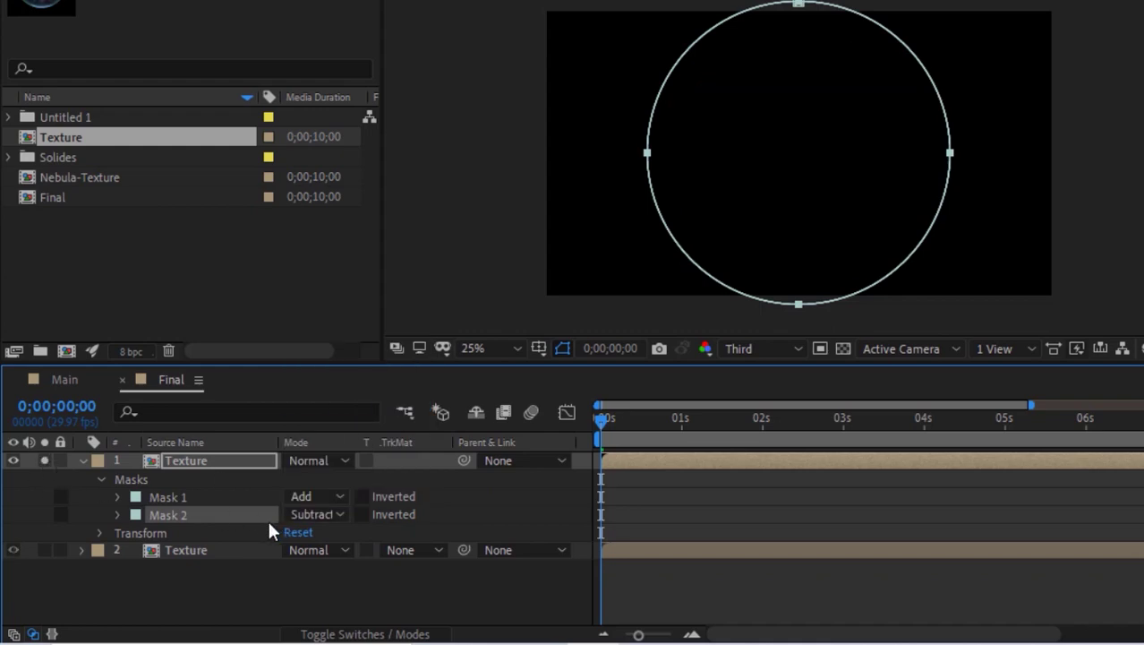
# - Set Mask 2's expansion to -210 and feather to 145
pyautogui.click(117, 514)
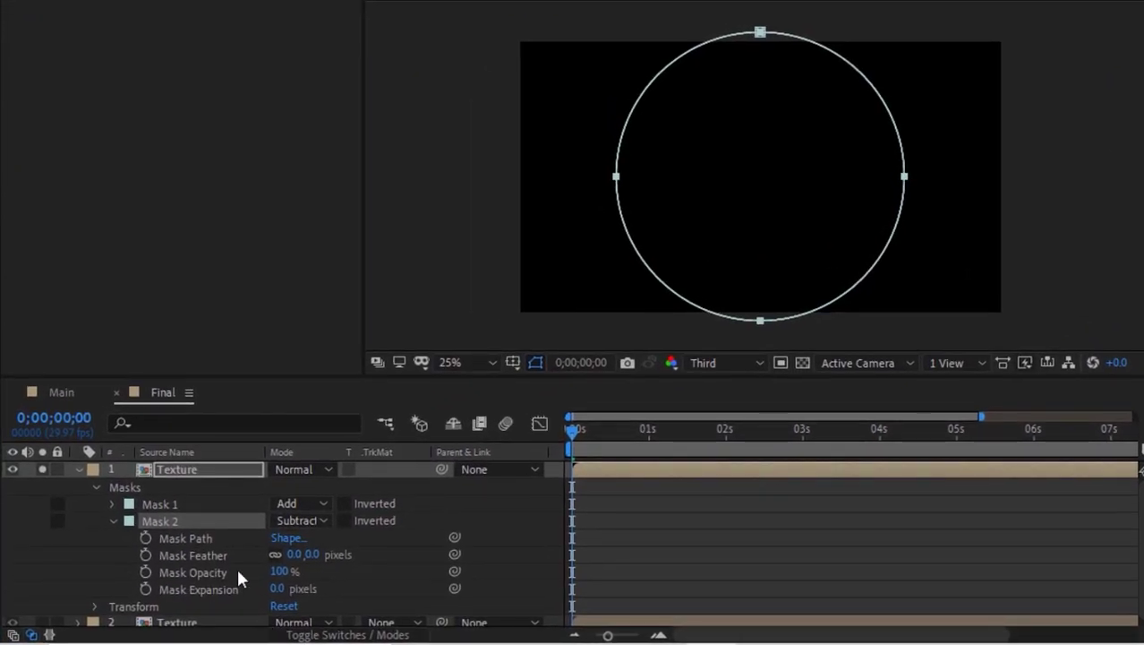
pyautogui.click(44, 470)
pyautogui.click(280, 588)
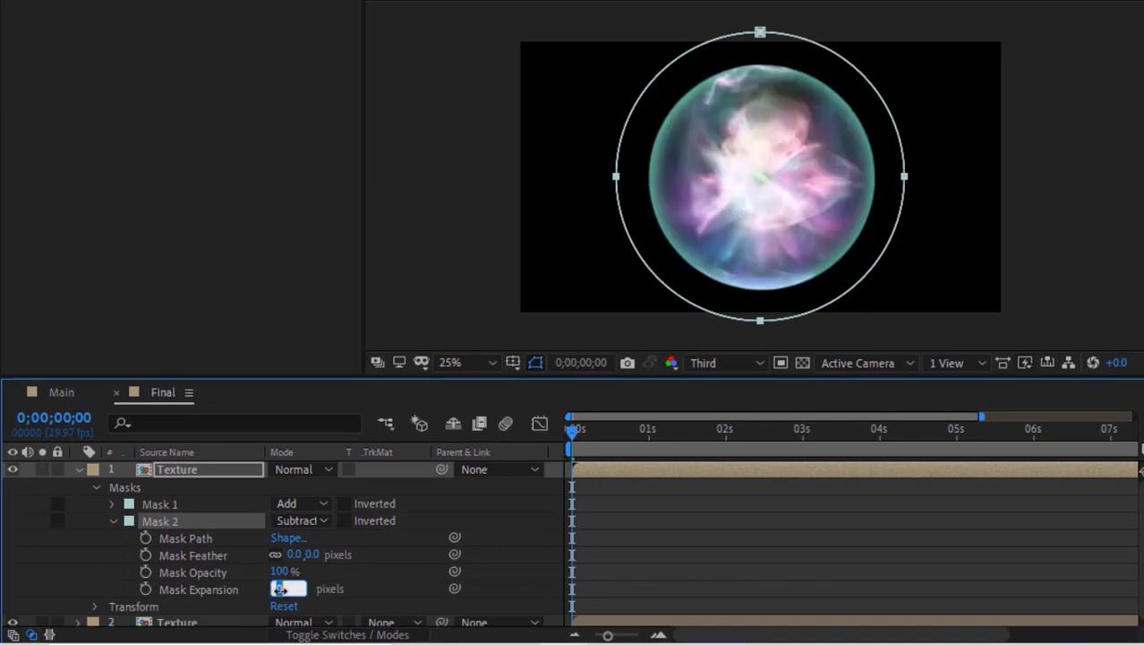
pyautogui.write('-210')
pyautogui.press('Return')
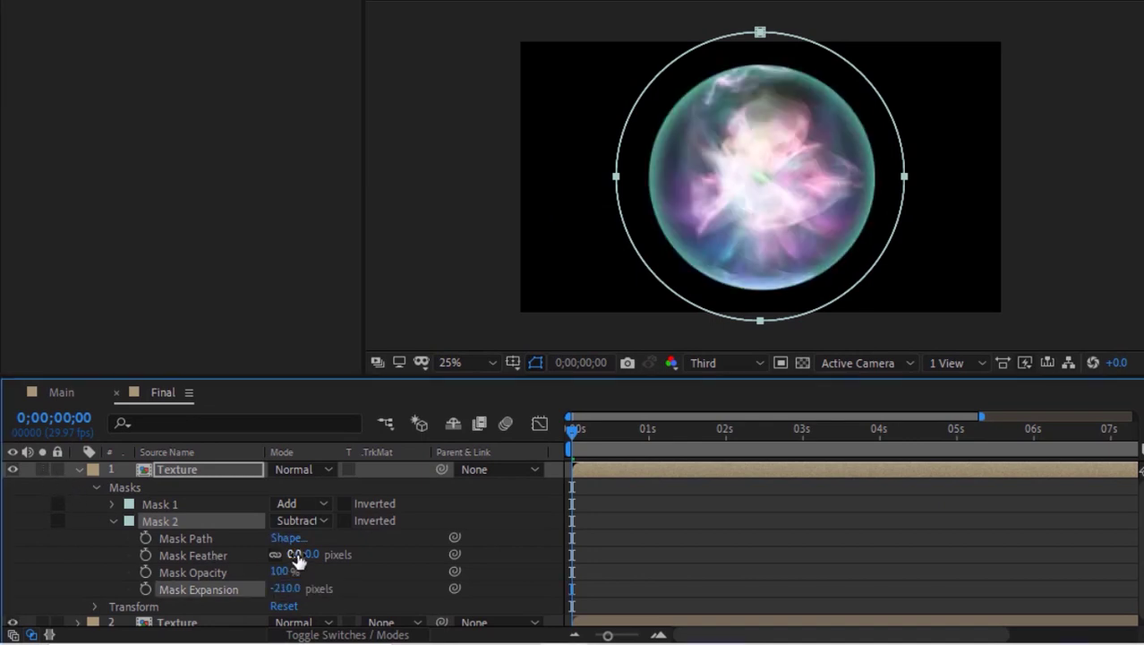
pyautogui.moveTo(293, 556); pyautogui.dragTo(357, 564)
pyautogui.click(298, 555)
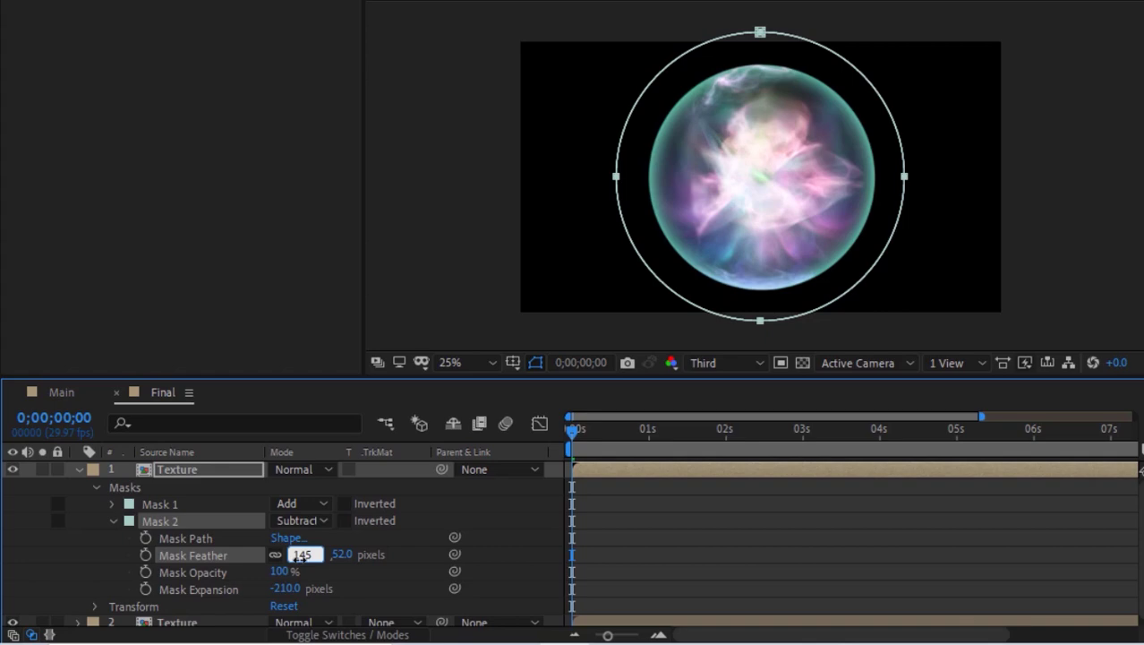
pyautogui.write('145')
pyautogui.press('Return')
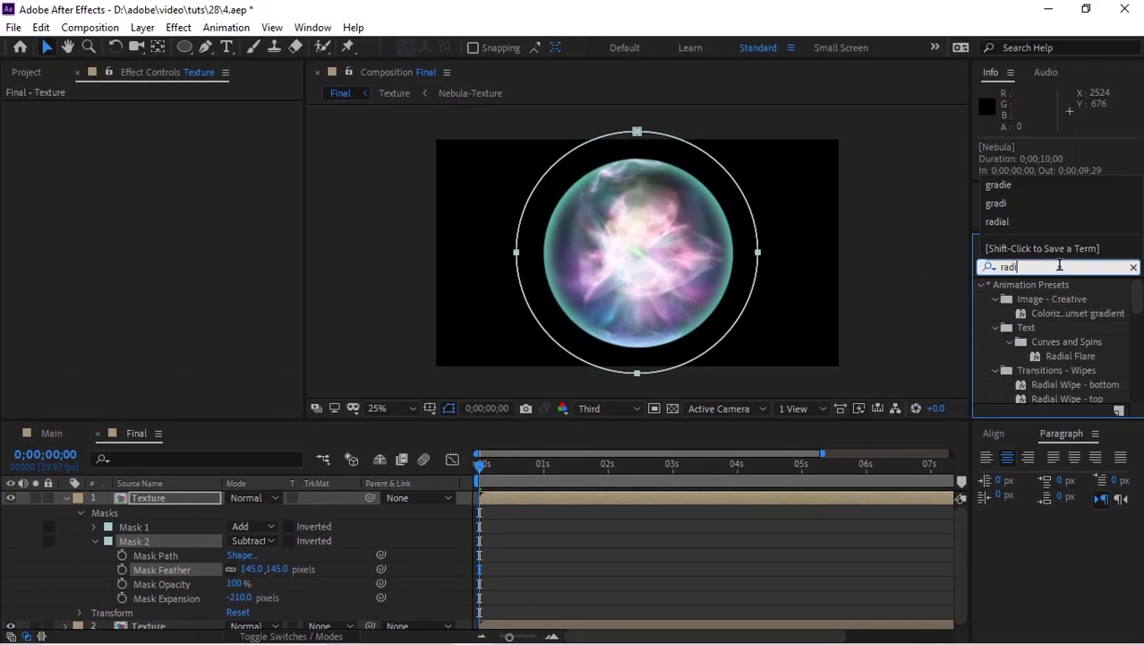
# - Apply CC Radial Fast Blur to the Texture layer with an amount of 73
pyautogui.write('al')
pyautogui.scroll(-3, 1107, 394)
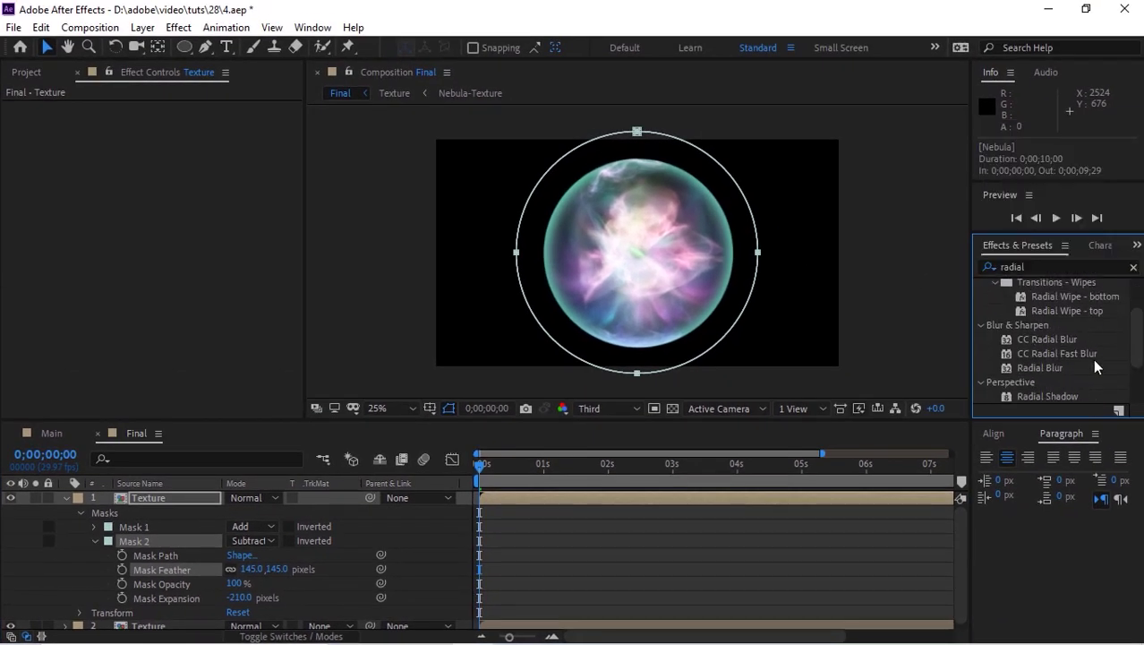
pyautogui.moveTo(1057, 354); pyautogui.dragTo(199, 507)
pyautogui.click(174, 136)
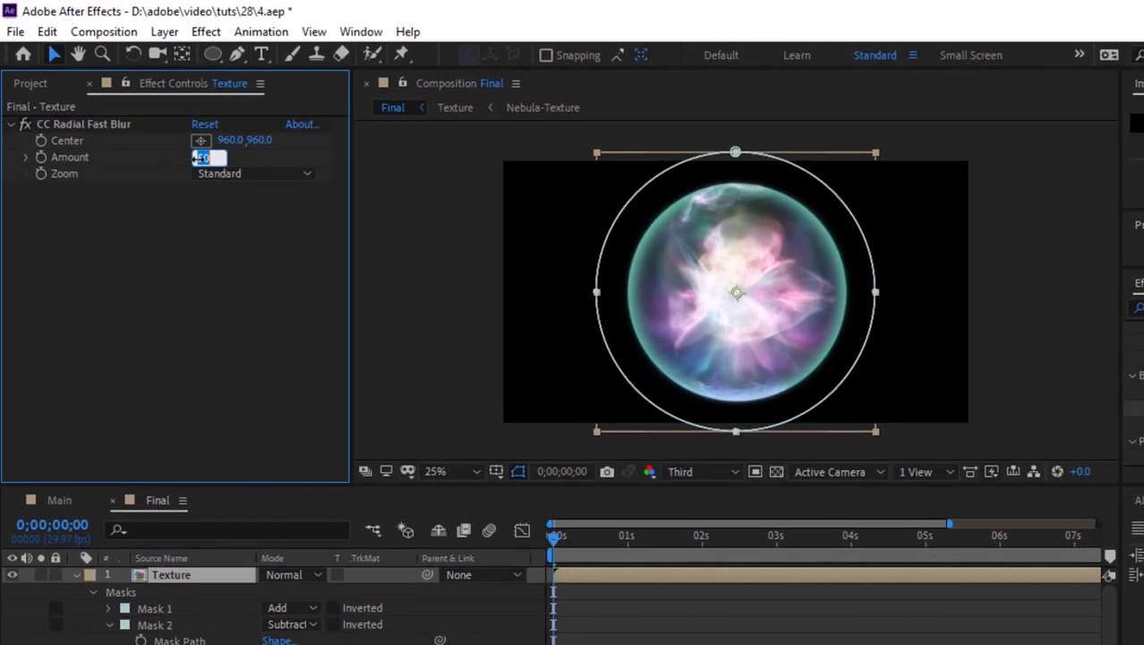
pyautogui.press('Return')
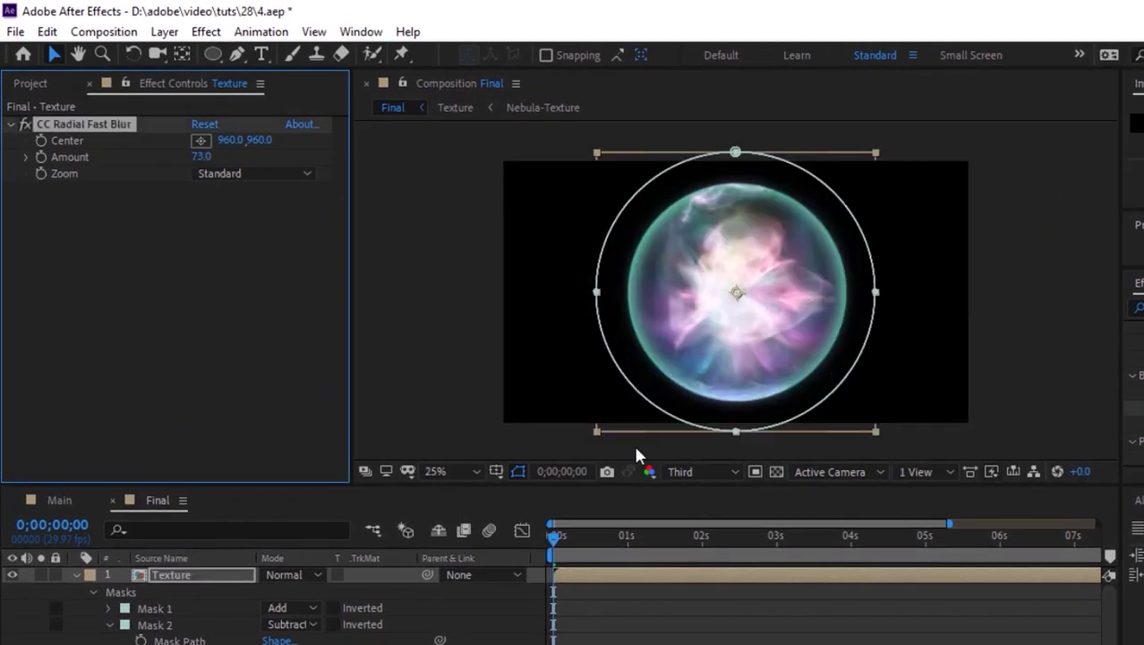
# - Duplicate the blurred Texture layer and set the top copy's blend mode to Screen
pyautogui.press('/')
pyautogui.scroll(-2, 635, 455)
pyautogui.click(77, 573)
pyautogui.hotkey('ctrl', 'd')
pyautogui.click(314, 528)
pyautogui.click(413, 296)
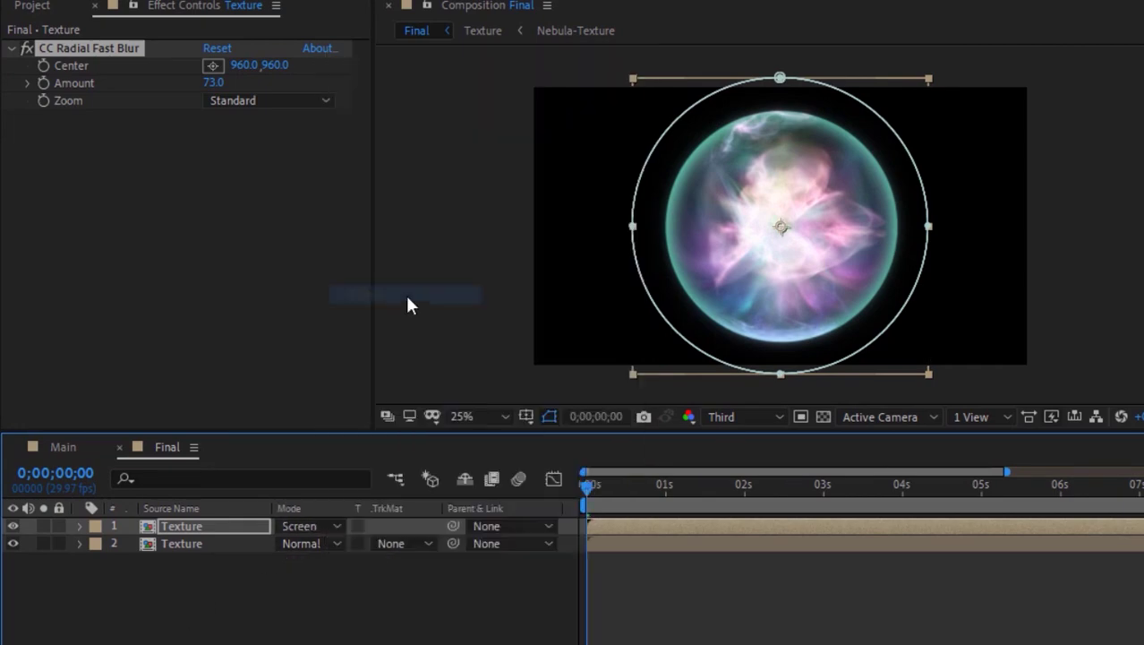
pyautogui.click(335, 577)
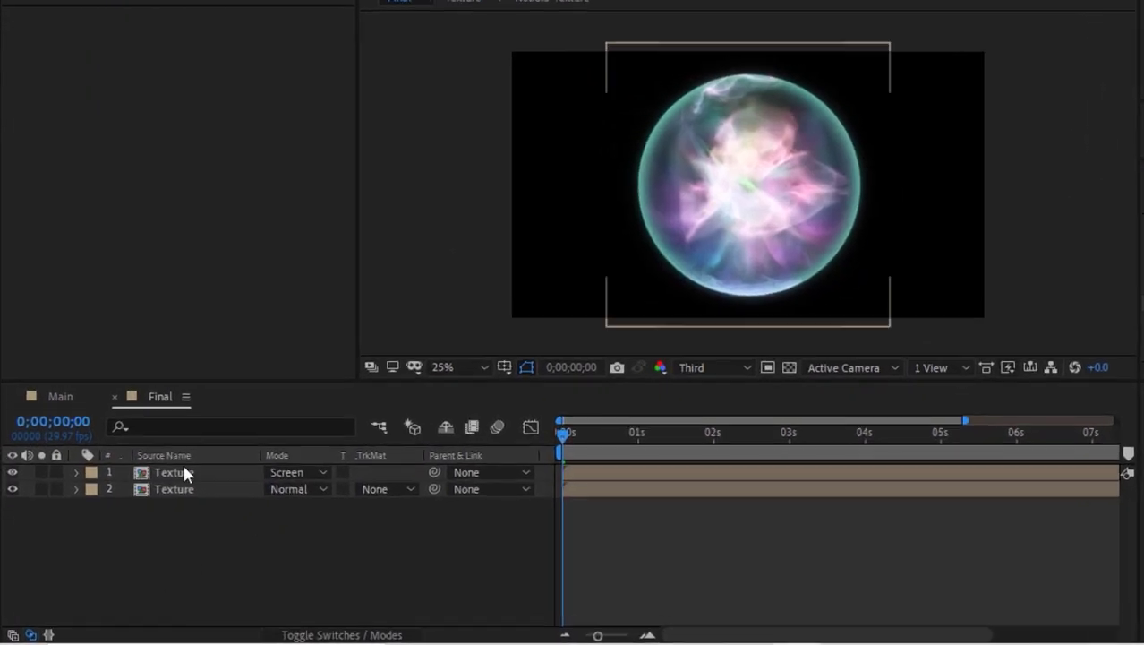
# - Duplicate the Screen-blended Texture copy again and add a new adjustment layer on top
pyautogui.click(199, 528)
pyautogui.hotkey('ctrl', 'd')
pyautogui.hotkey('ctrl', 'd')
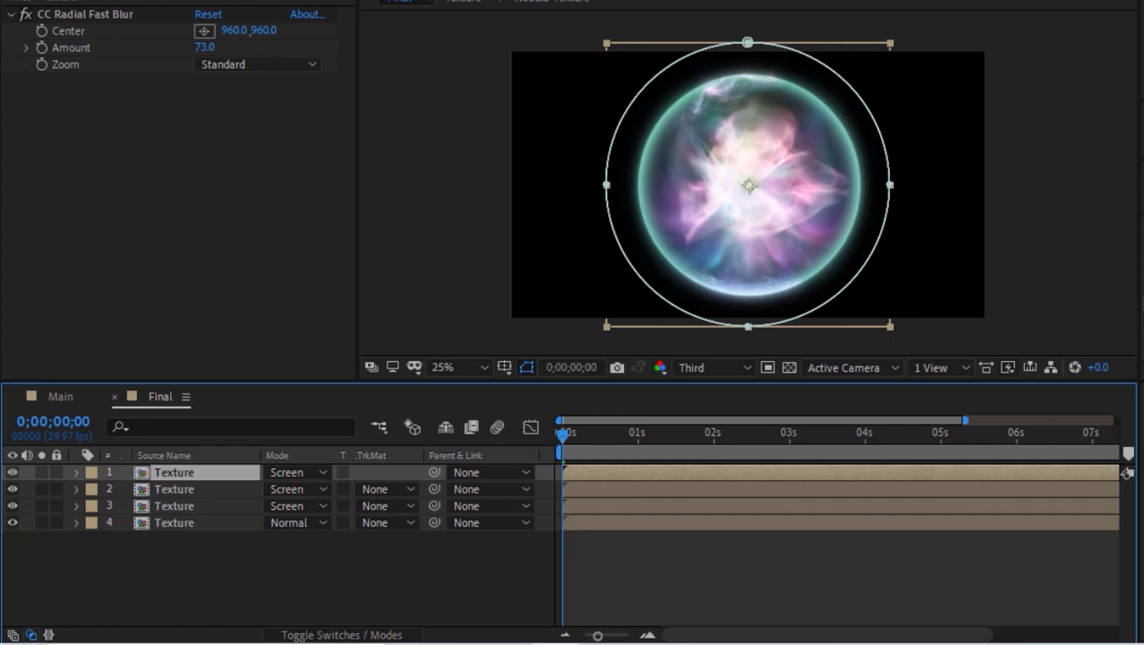
pyautogui.click(346, 551)
pyautogui.rightClick(296, 557)
pyautogui.click(664, 494)
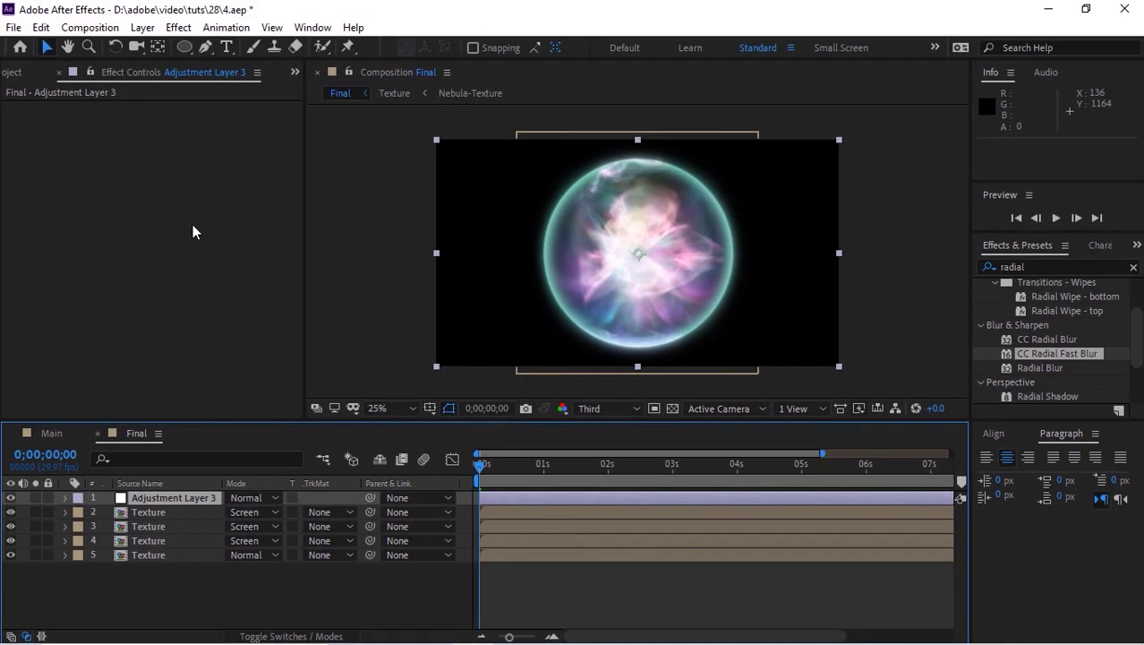
# - Apply Lumetri Color to the adjustment layer with Creative Sharpen 100 and Vibrance 38
pyautogui.click(1049, 266)
pyautogui.write('lum')
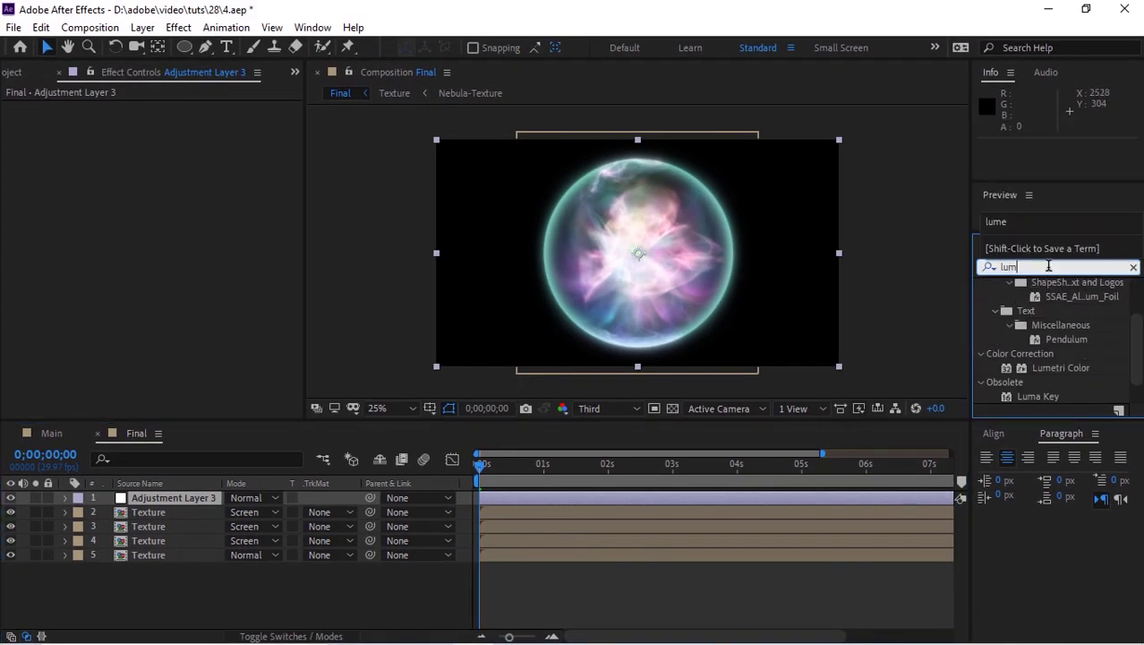
pyautogui.moveTo(1055, 371); pyautogui.dragTo(52, 190)
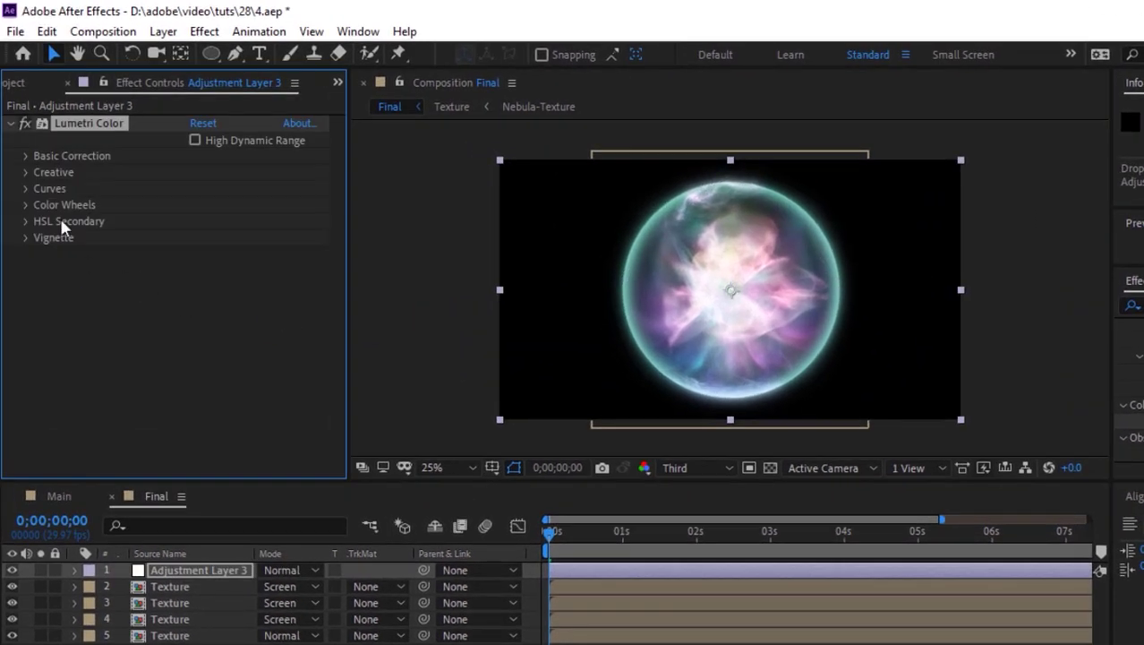
pyautogui.click(26, 174)
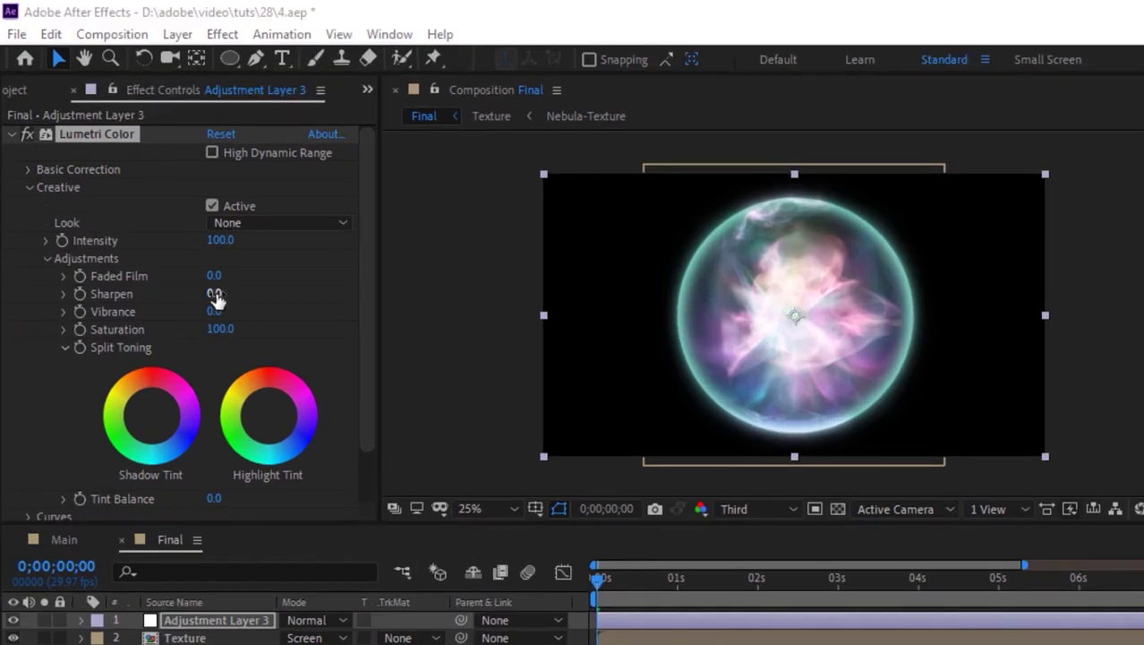
pyautogui.click(199, 269)
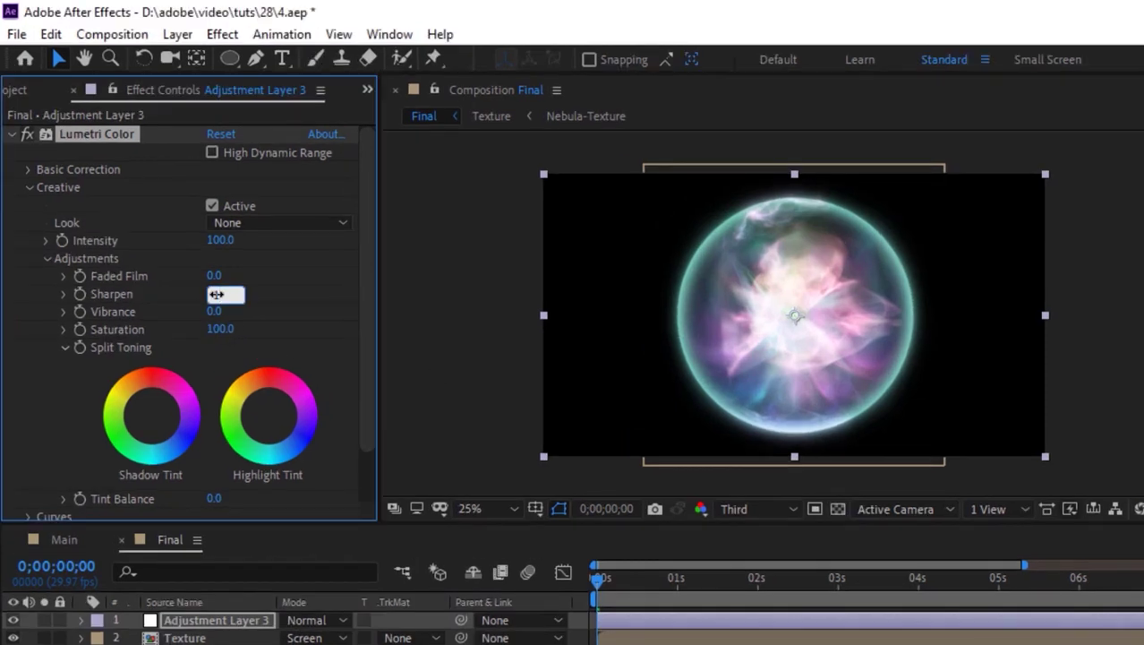
pyautogui.write('100')
pyautogui.press('Tab')
pyautogui.write('38')
pyautogui.press('Return')
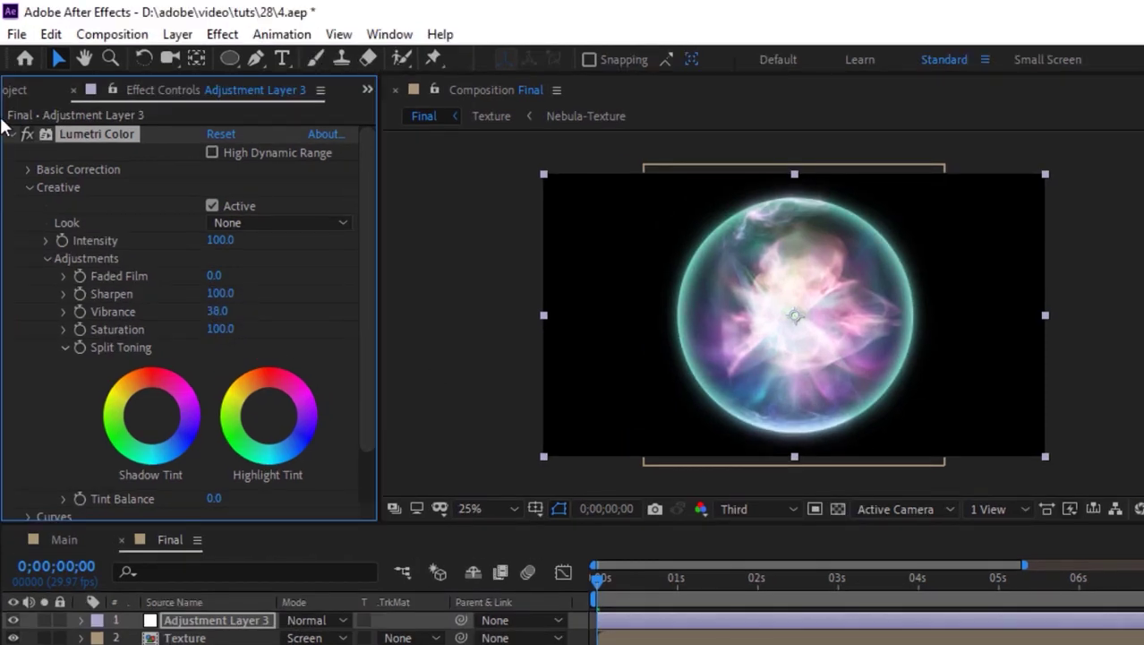
pyautogui.click(12, 134)
# - Add the Noise effect to the adjustment layer with Amount of Noise 20%
pyautogui.click(1143, 331)
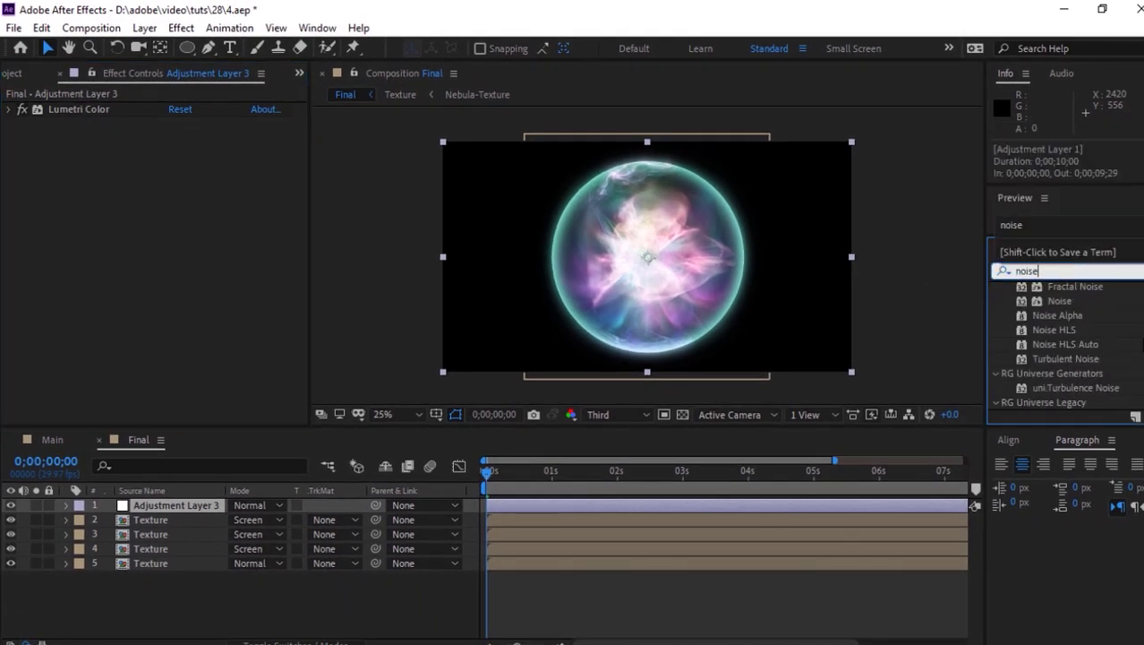
pyautogui.moveTo(1059, 301); pyautogui.dragTo(170, 232)
pyautogui.click(177, 141)
pyautogui.write('28.0')
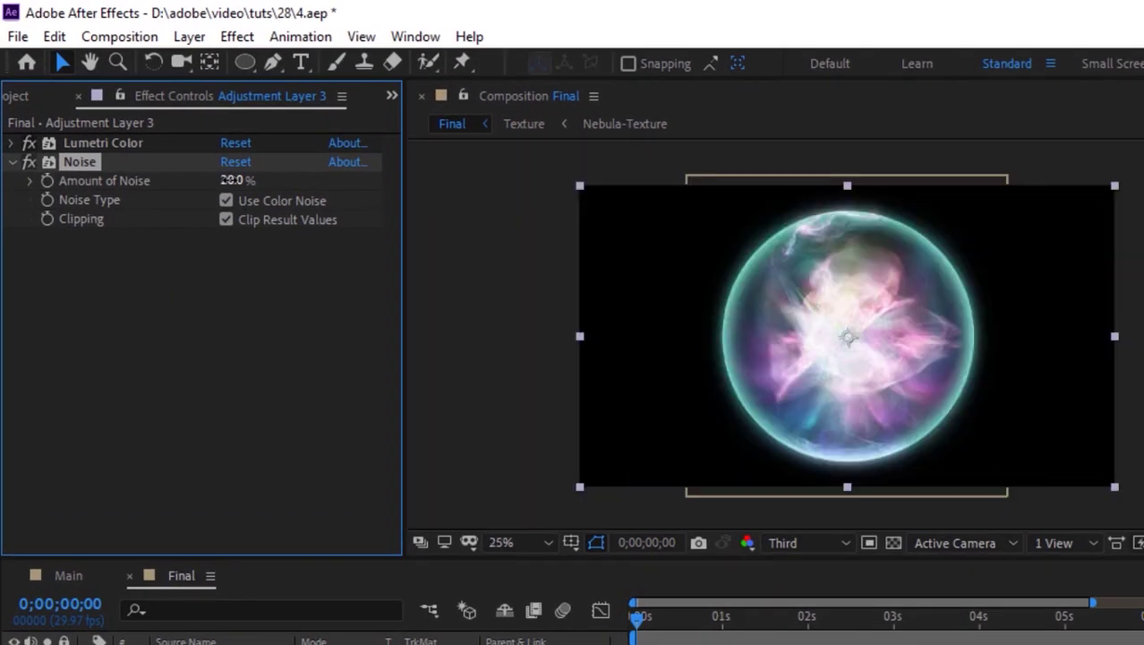
pyautogui.write('.')
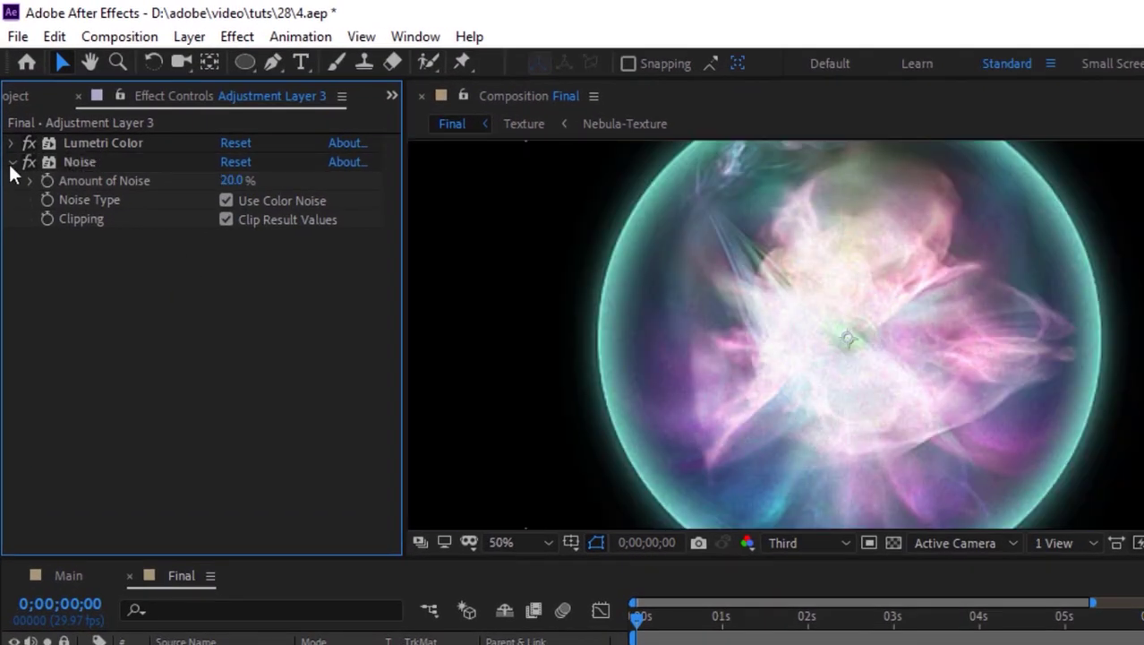
pyautogui.click(12, 161)
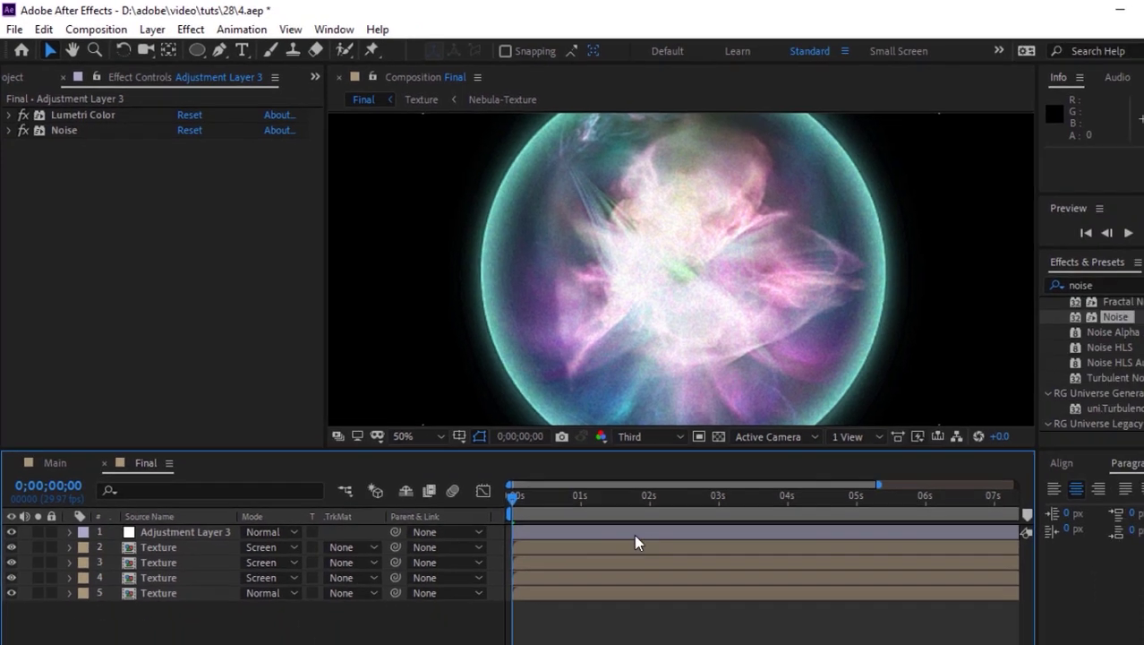
# - Duplicate Adjustment Layer 3 and remove Lumetri Color and Noise from the copy
pyautogui.press(',')
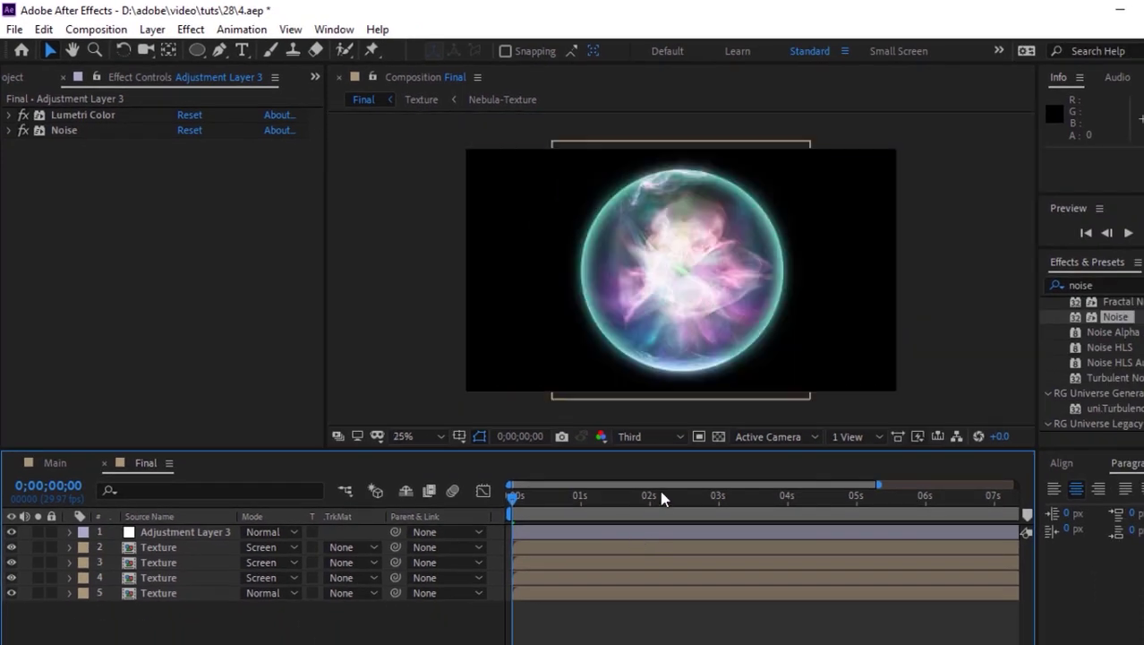
pyautogui.click(826, 619)
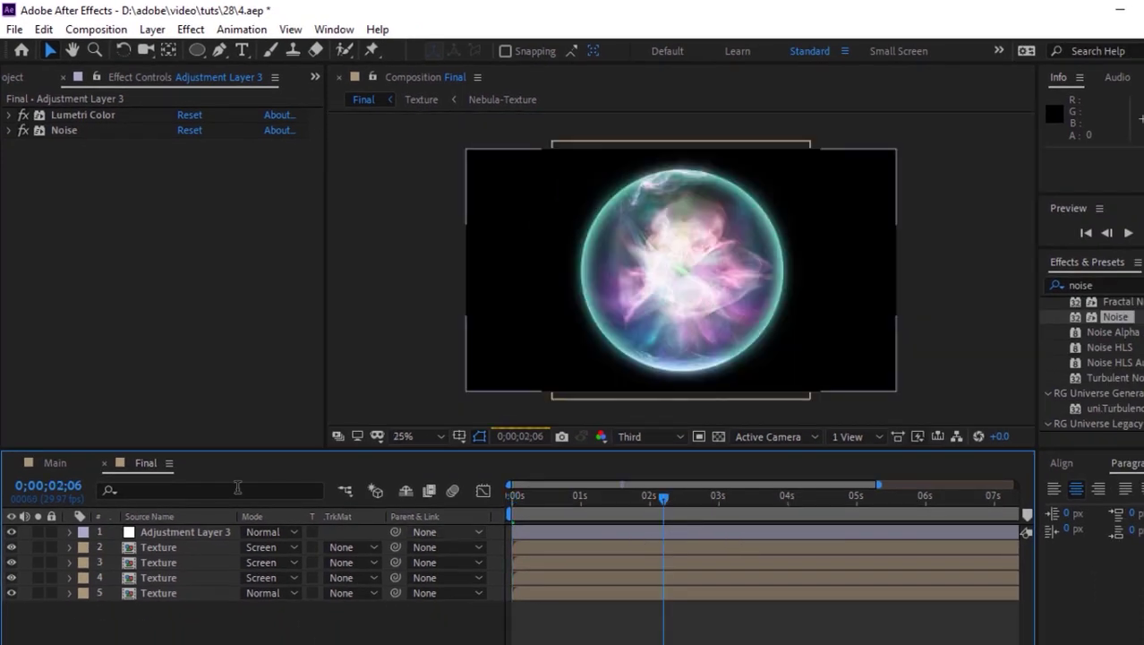
pyautogui.click(201, 534)
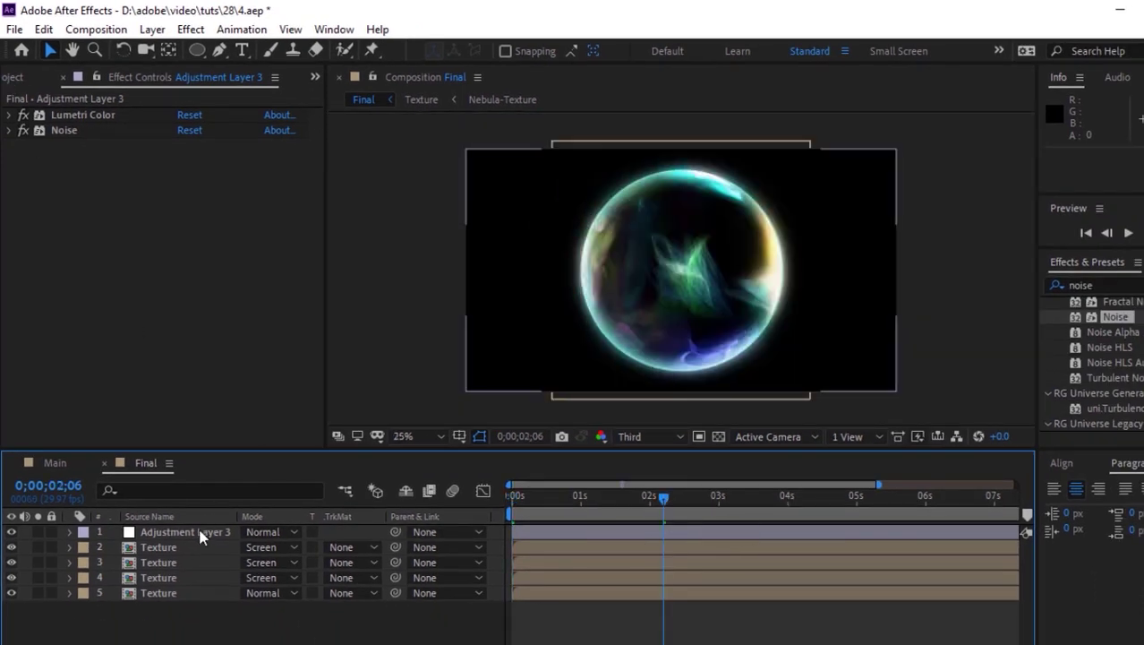
pyautogui.click(201, 534)
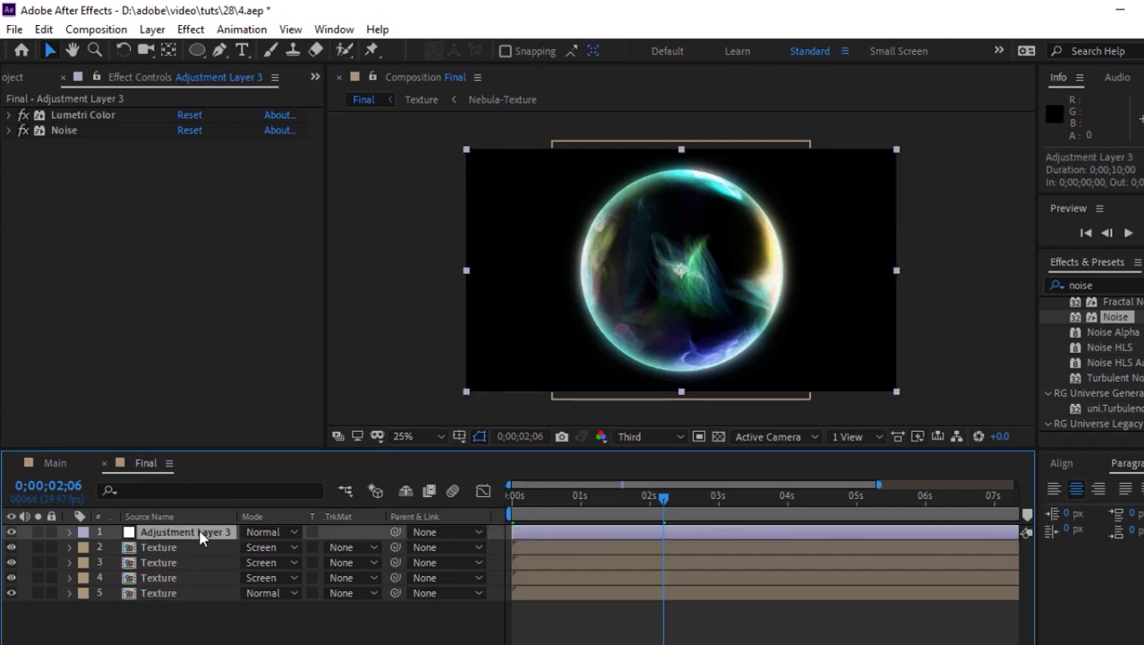
pyautogui.hotkey('ctrl', 'd')
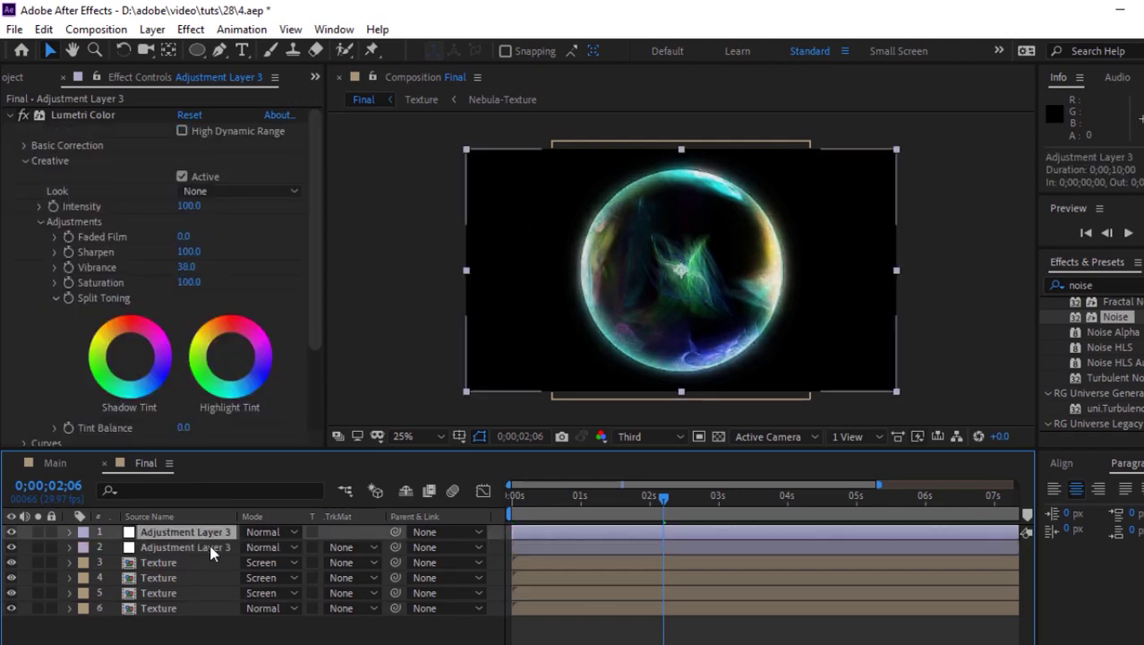
pyautogui.click(212, 553)
pyautogui.click(89, 114)
pyautogui.press('Delete')
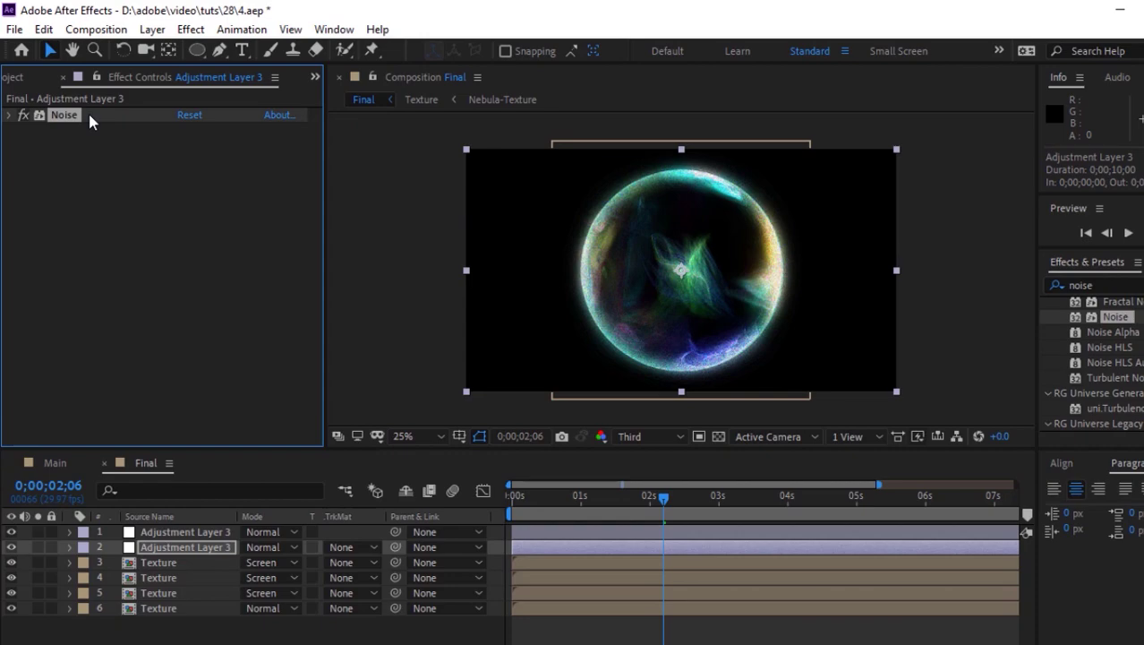
pyautogui.press('Delete')
# - Apply Optics Compensation to the copied adjustment layer with a field of view of 150
pyautogui.doubleClick(1088, 285)
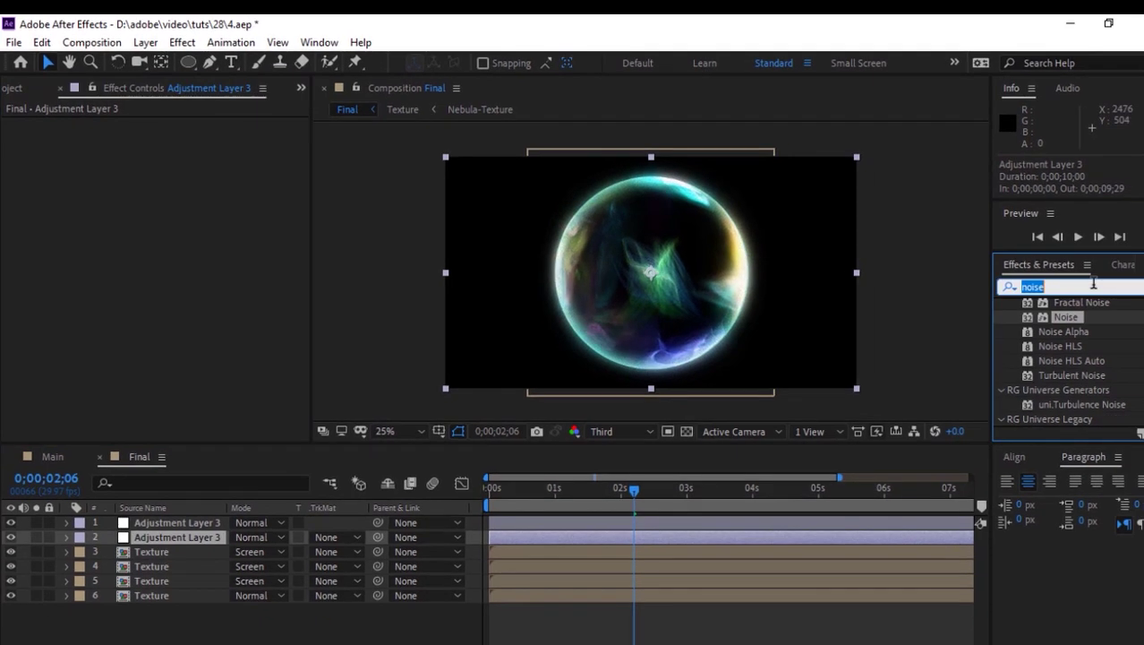
pyautogui.write('opt')
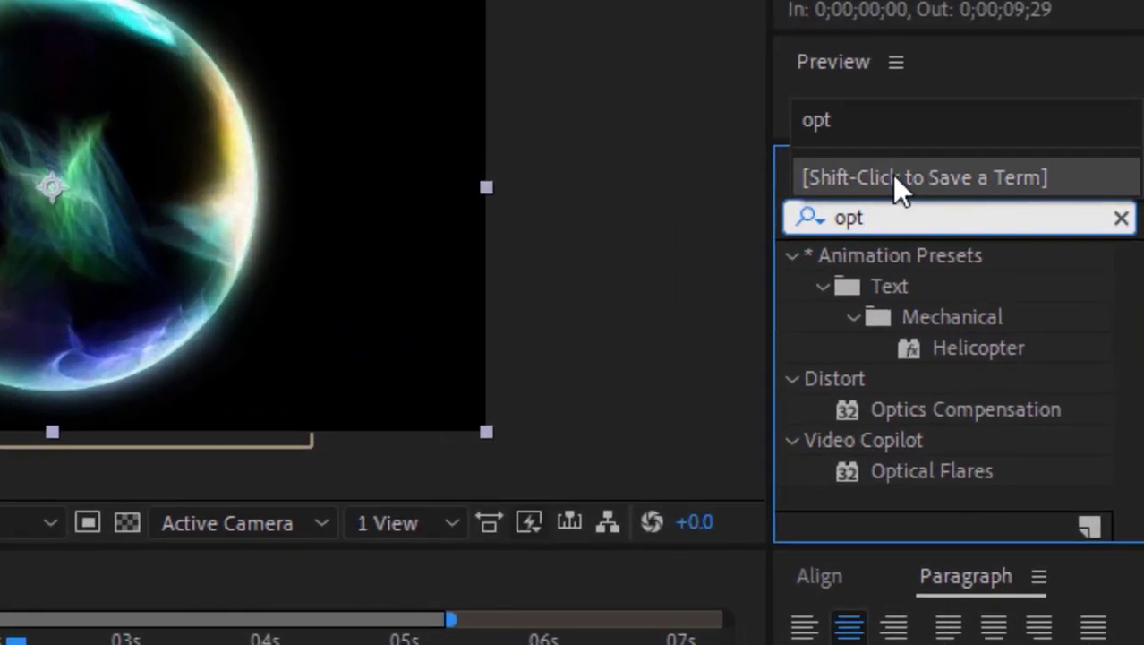
pyautogui.moveTo(965, 409); pyautogui.dragTo(143, 188)
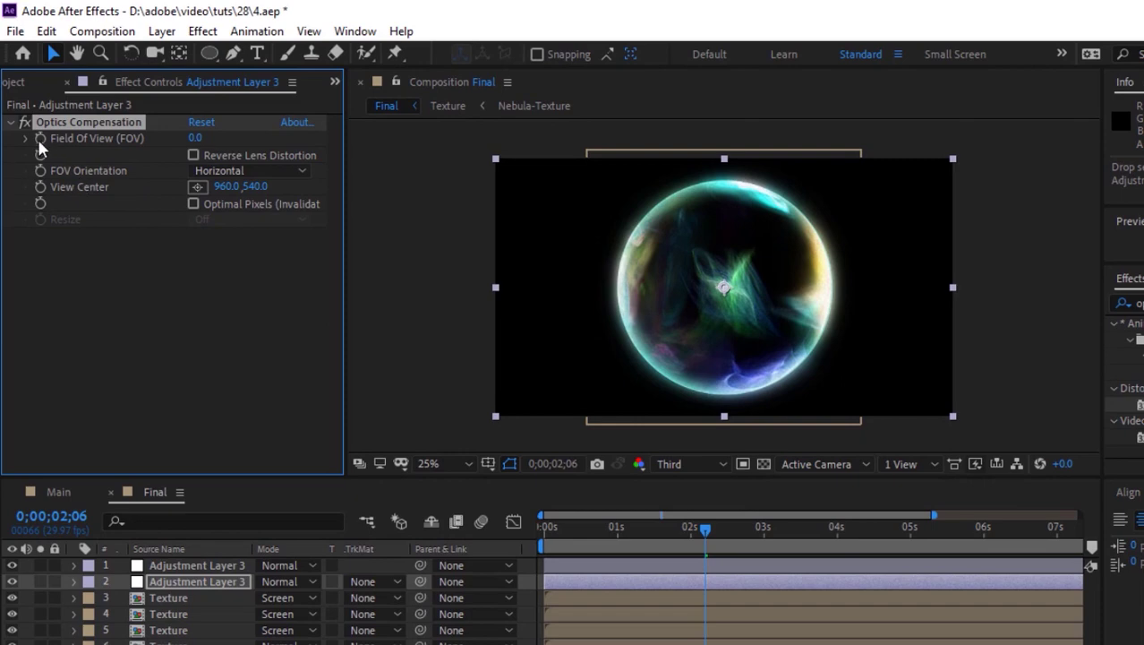
pyautogui.click(195, 139)
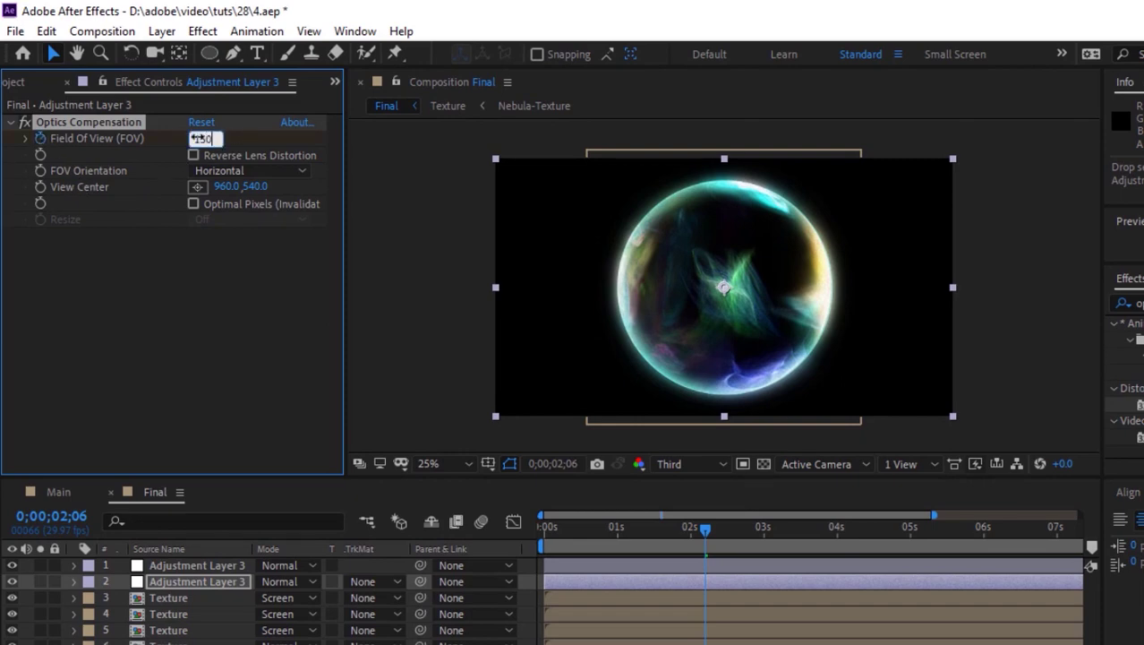
pyautogui.write('150')
pyautogui.press('Return')
pyautogui.moveTo(200, 137); pyautogui.dragTo(161, 140)
# - Enable Reverse Lens Distortion and keyframe FOV from 150 at frame one to 0 at 2 seconds
pyautogui.click(587, 548)
pyautogui.press('Home')
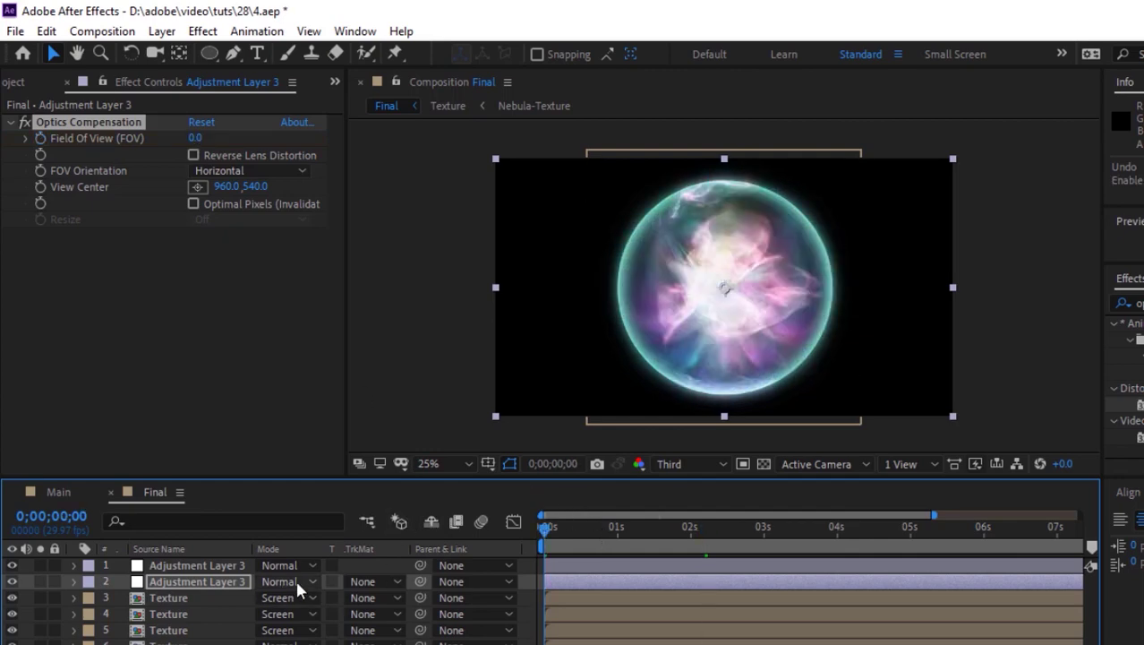
pyautogui.click(193, 155)
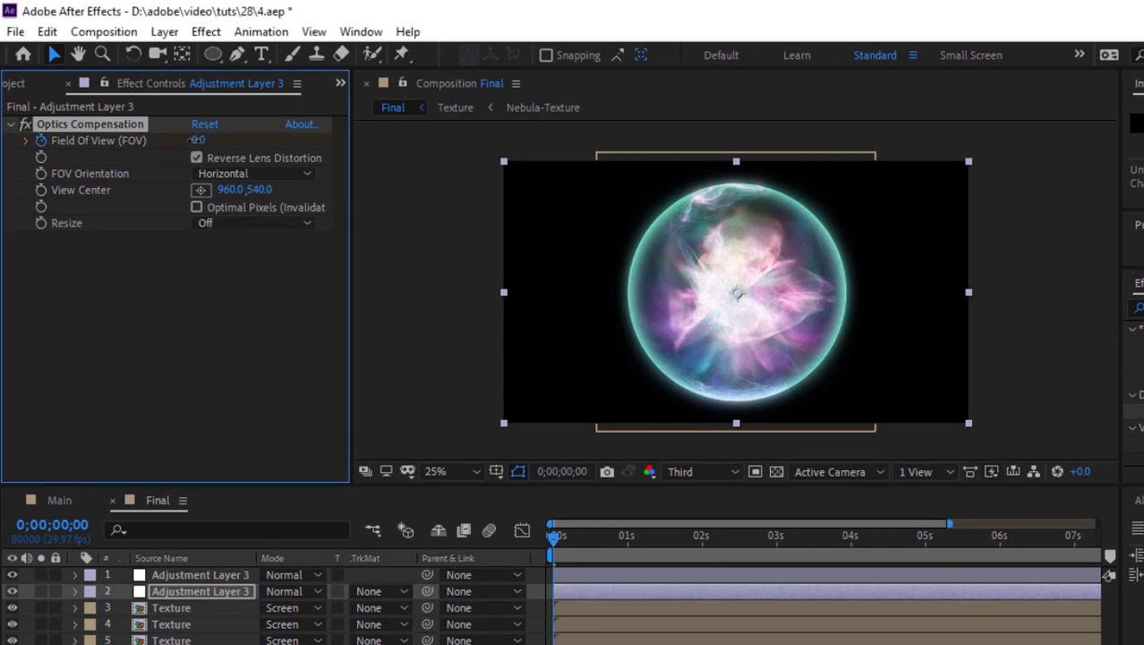
pyautogui.click(197, 141)
pyautogui.write('150')
pyautogui.press('Return')
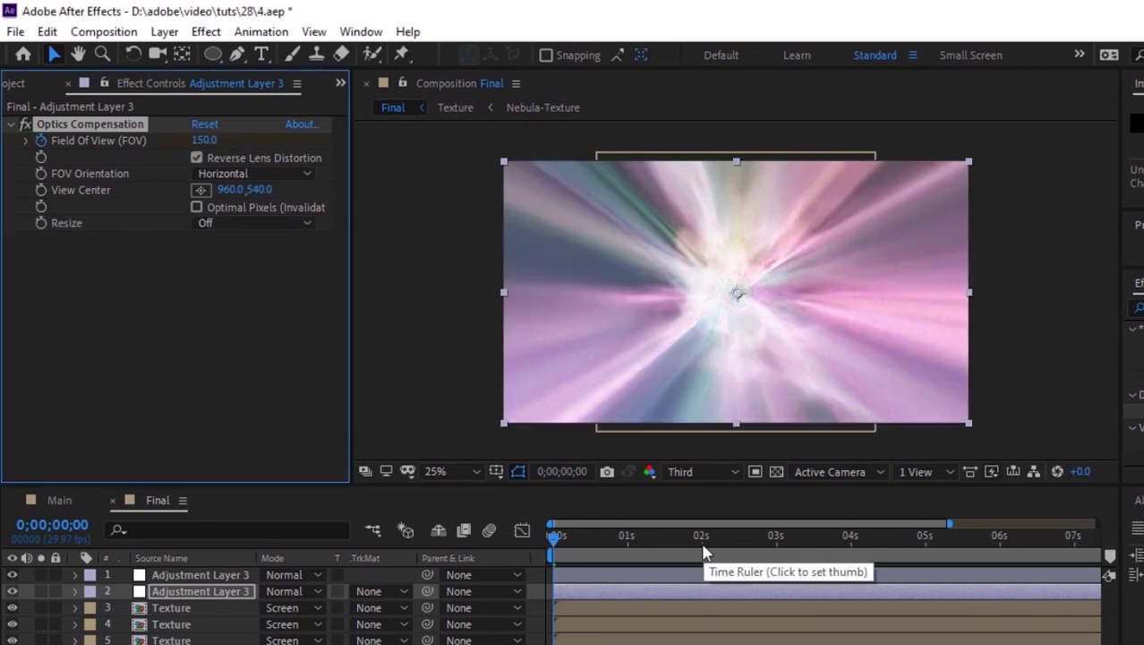
pyautogui.click(702, 536)
pyautogui.click(202, 141)
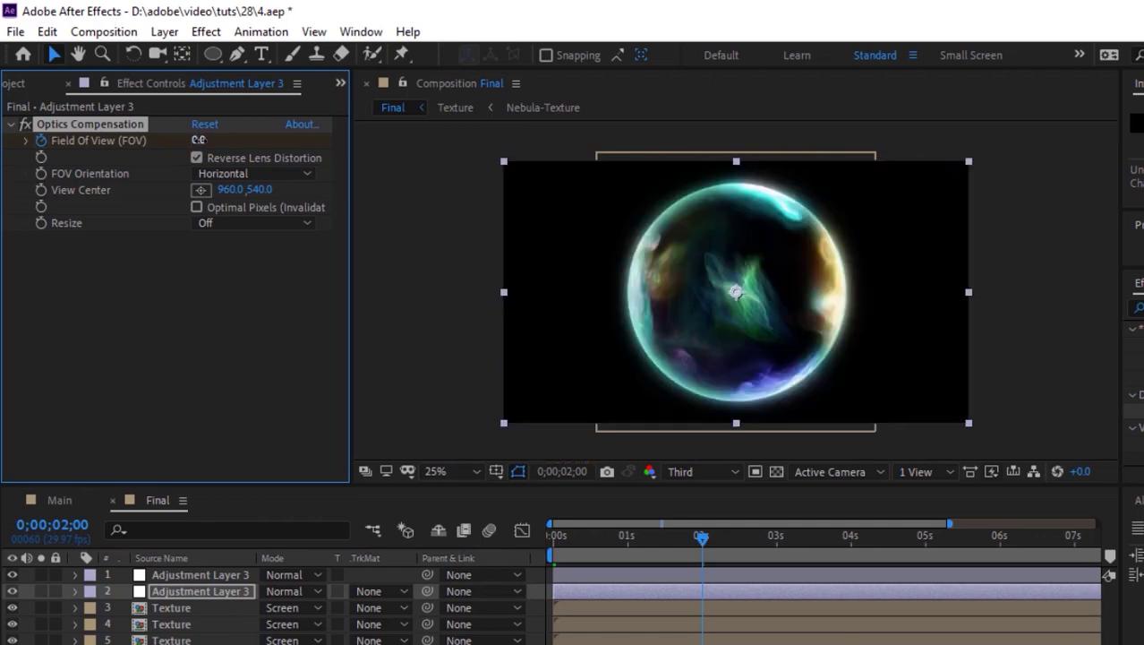
pyautogui.click(25, 83)
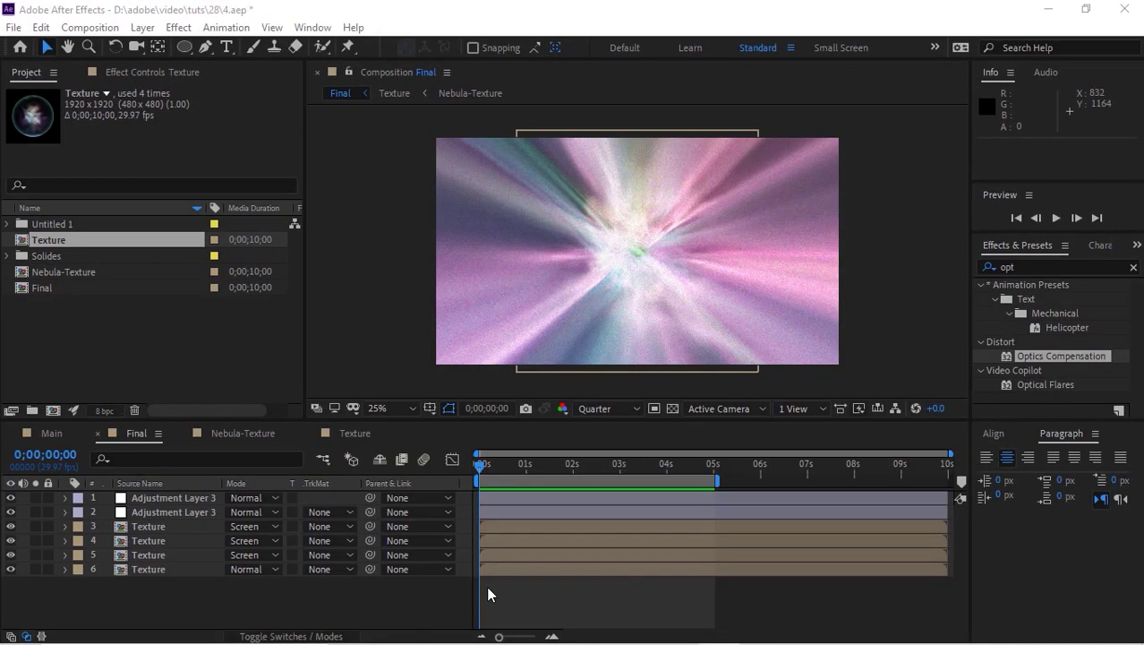
# - Play a RAM preview of the Final composition, stop it, then replay it
pyautogui.click(510, 595)
pyautogui.press('space')
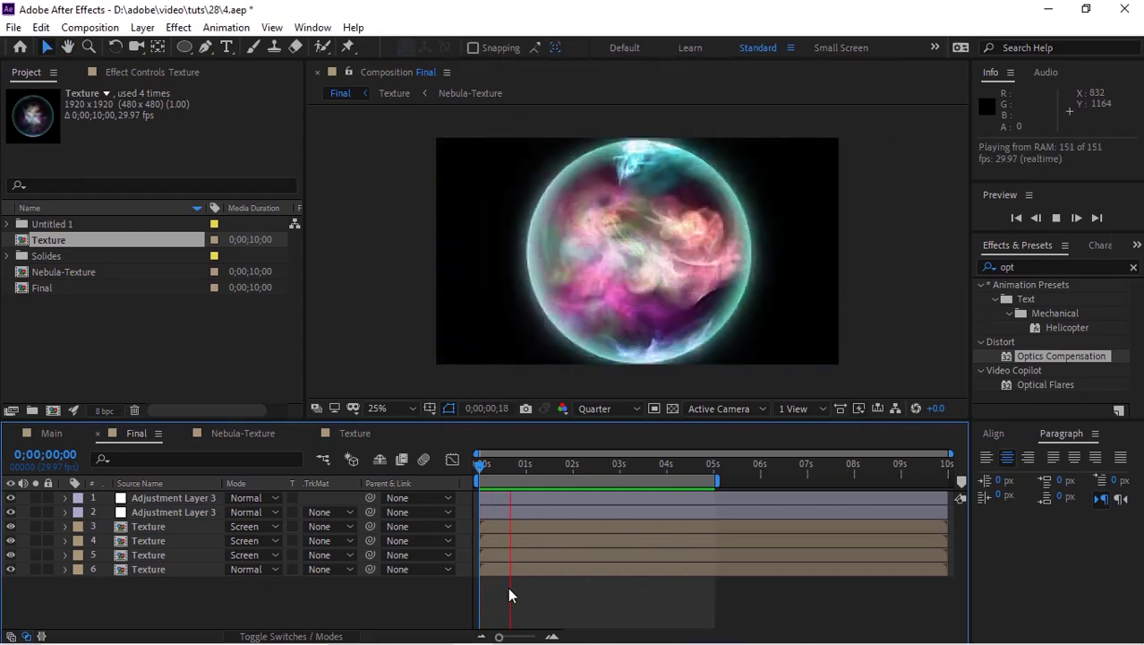
pyautogui.press('space')
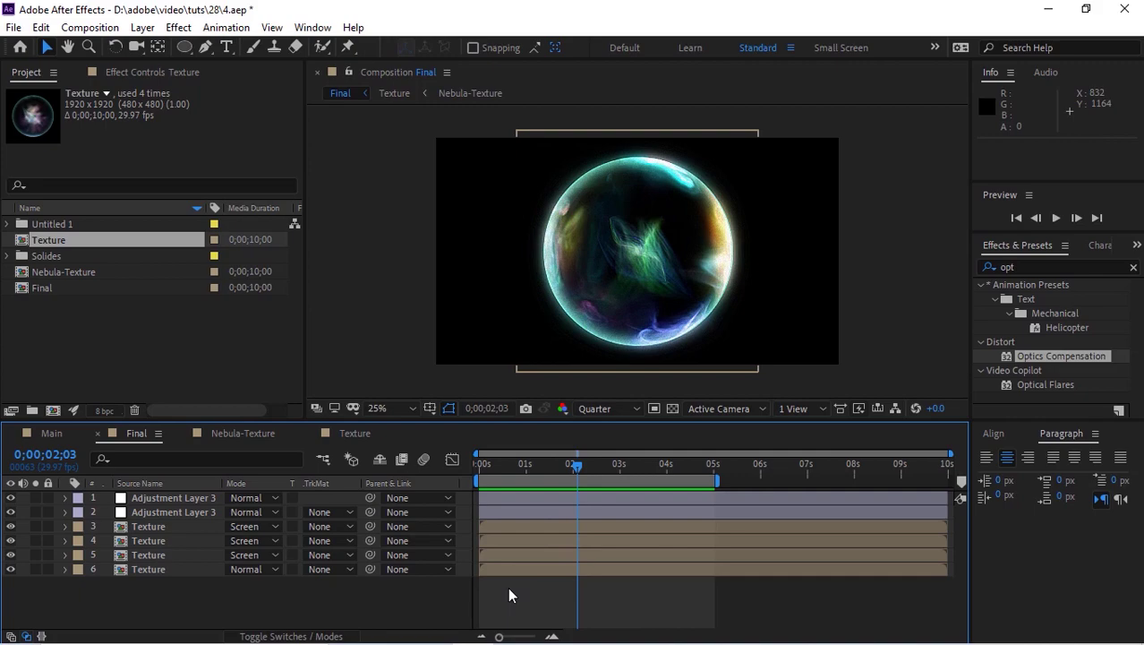
pyautogui.press('space')
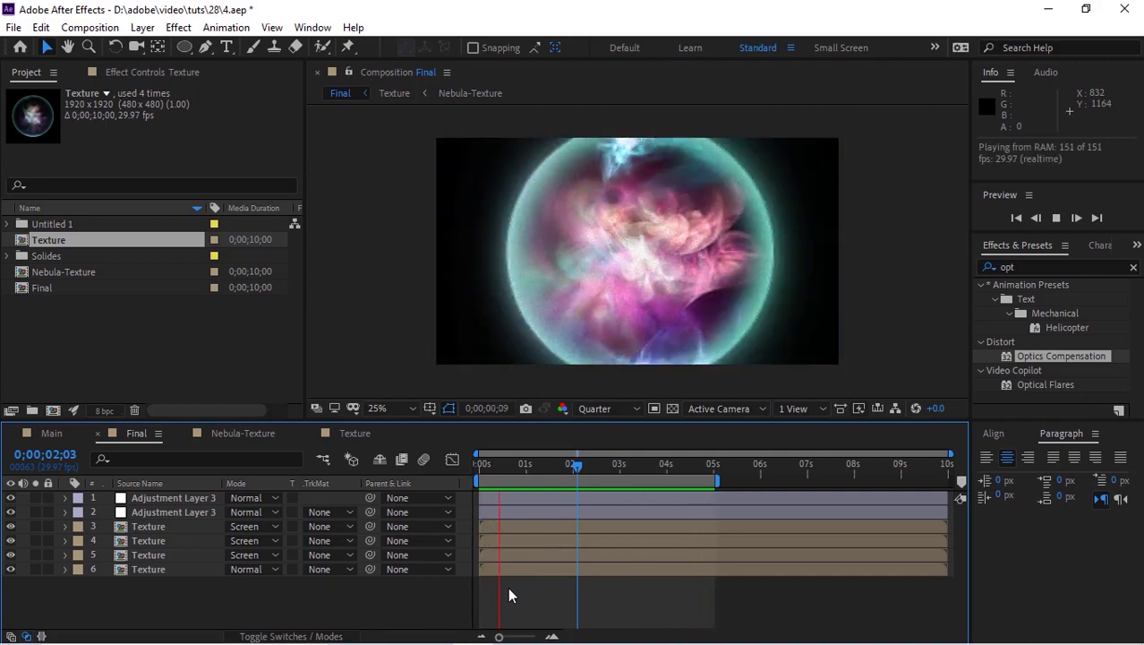